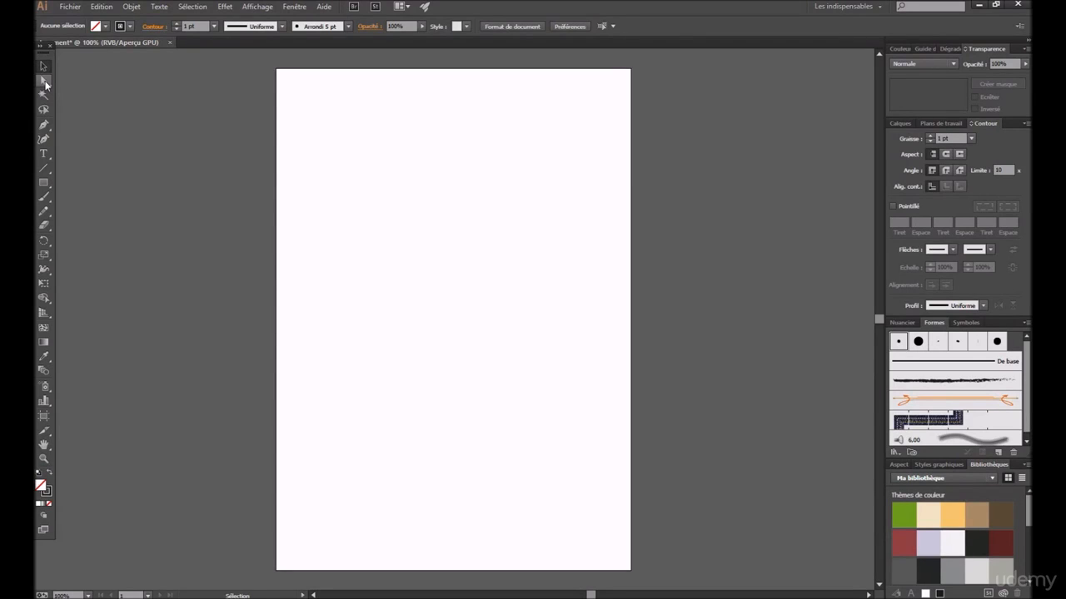
Paint a curved brush stroke about 88 × 100 mm on the page and move it toward the page's upper right
{"action": "left_click", "coordinate": [44, 200]}
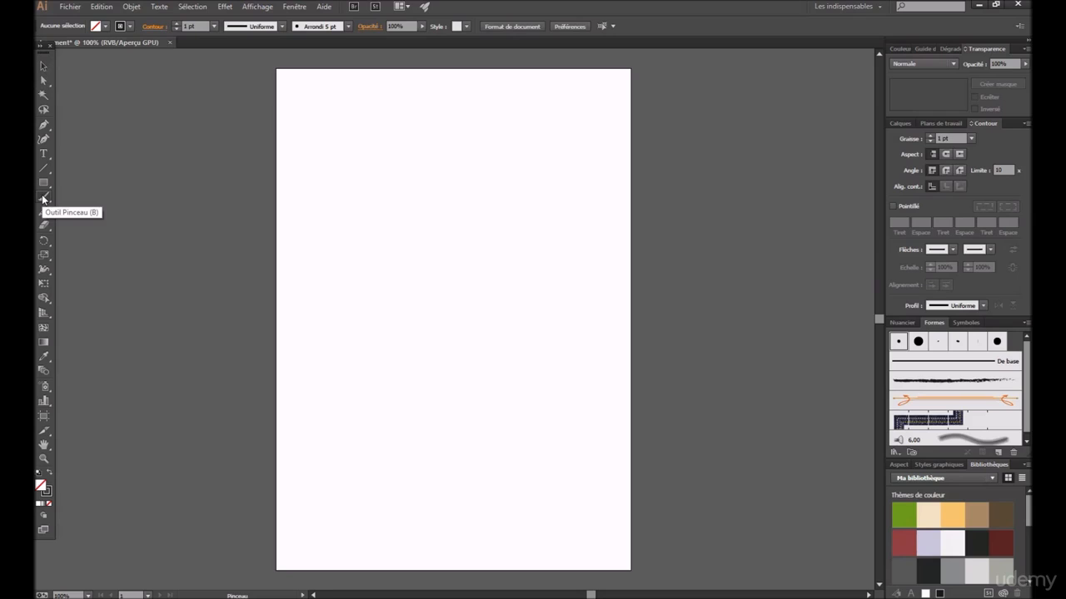
{"action": "mouse_move", "coordinate": [356, 356]}
{"action": "left_mouse_down"}
{"action": "mouse_move", "coordinate": [370, 272]}
{"action": "mouse_move", "coordinate": [461, 233]}
{"action": "mouse_move", "coordinate": [502, 184]}
{"action": "left_mouse_up"}
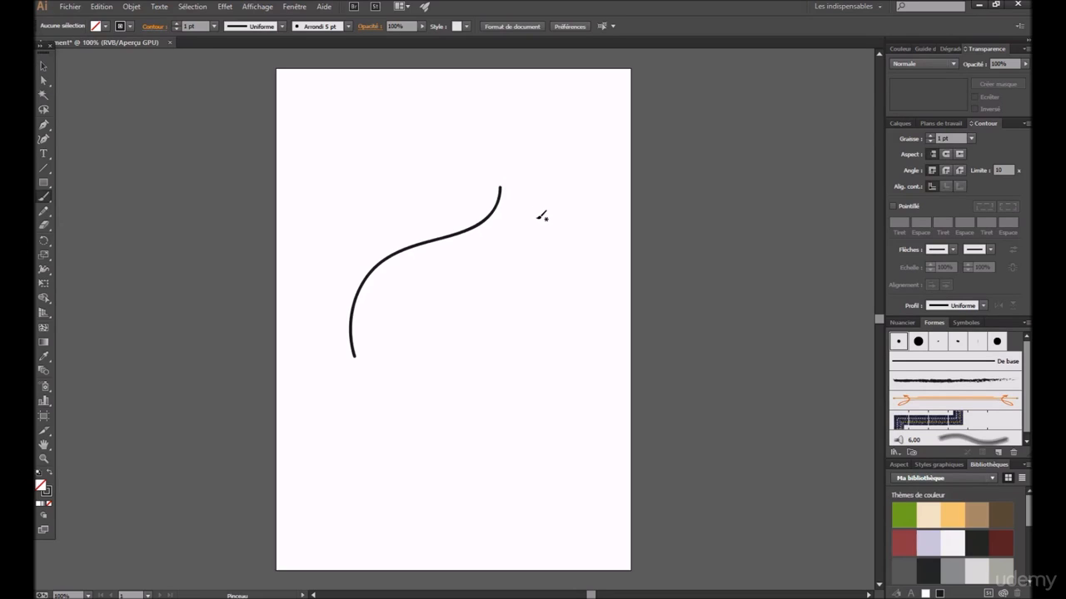
{"action": "left_click", "coordinate": [44, 72]}
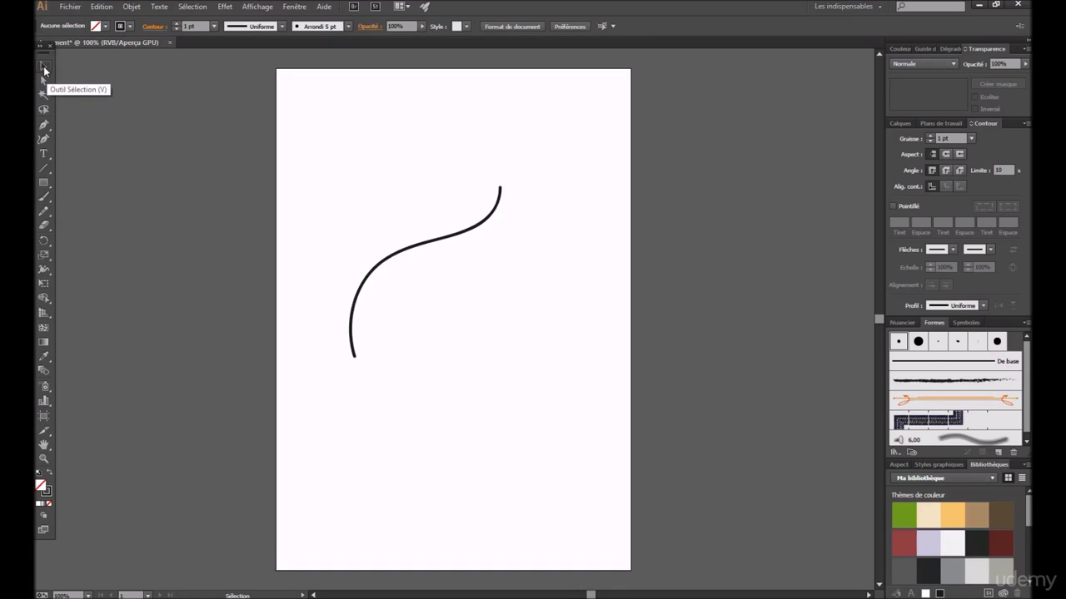
{"action": "left_click", "coordinate": [466, 232]}
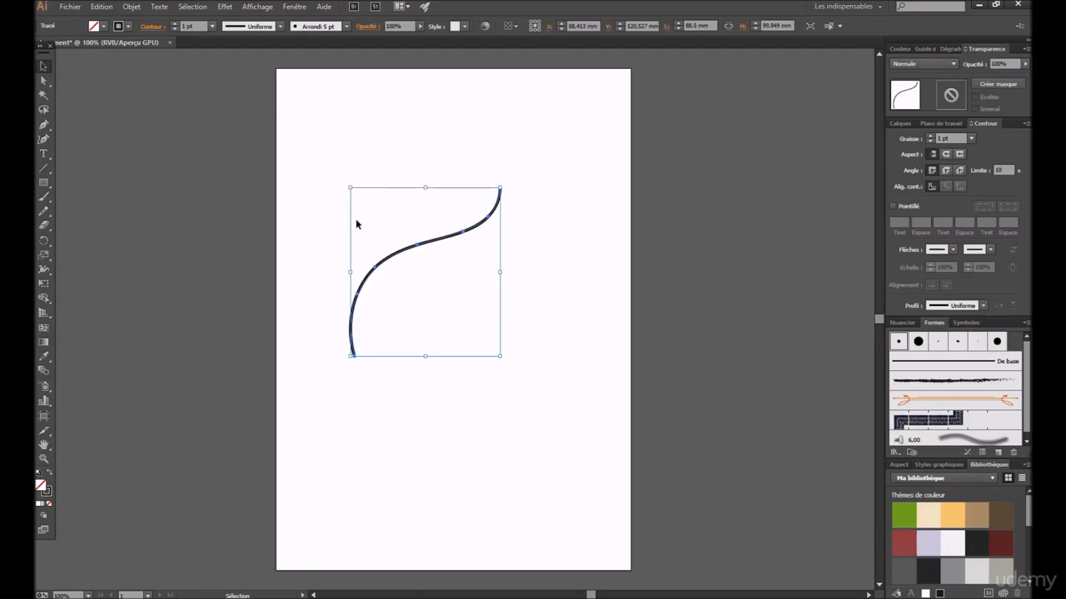
{"action": "left_click_drag", "start_coordinate": [380, 191], "coordinate": [452, 159]}
{"action": "left_click_drag", "start_coordinate": [425, 238], "coordinate": [457, 212]}
{"action": "left_click", "coordinate": [336, 170]}
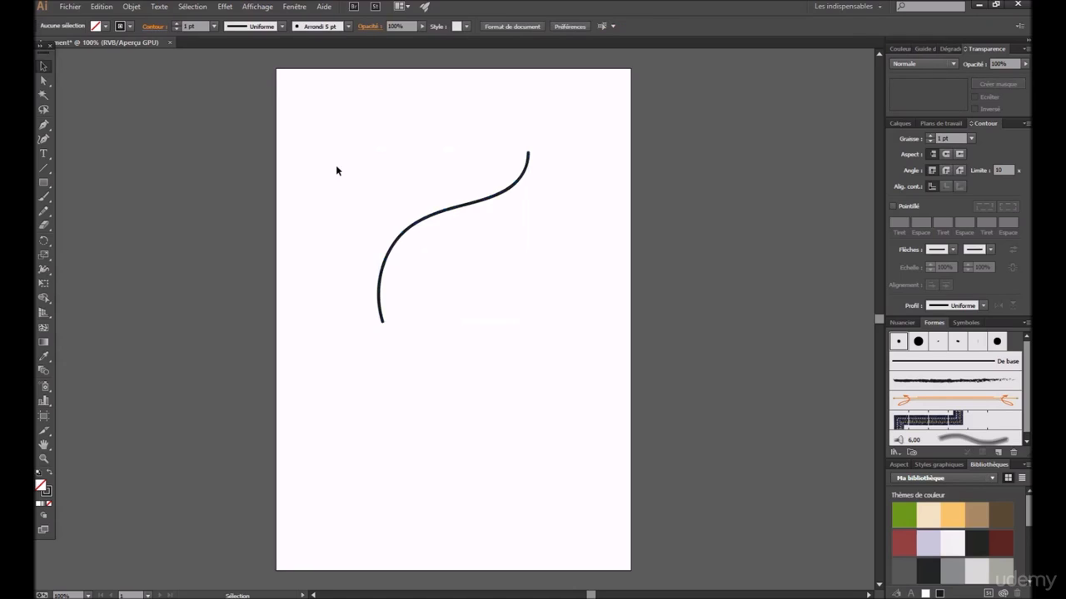
Reshape the brush stroke with the Direct Selection tool by moving its middle, right-hand and upper end anchor points
{"action": "left_click", "coordinate": [45, 81]}
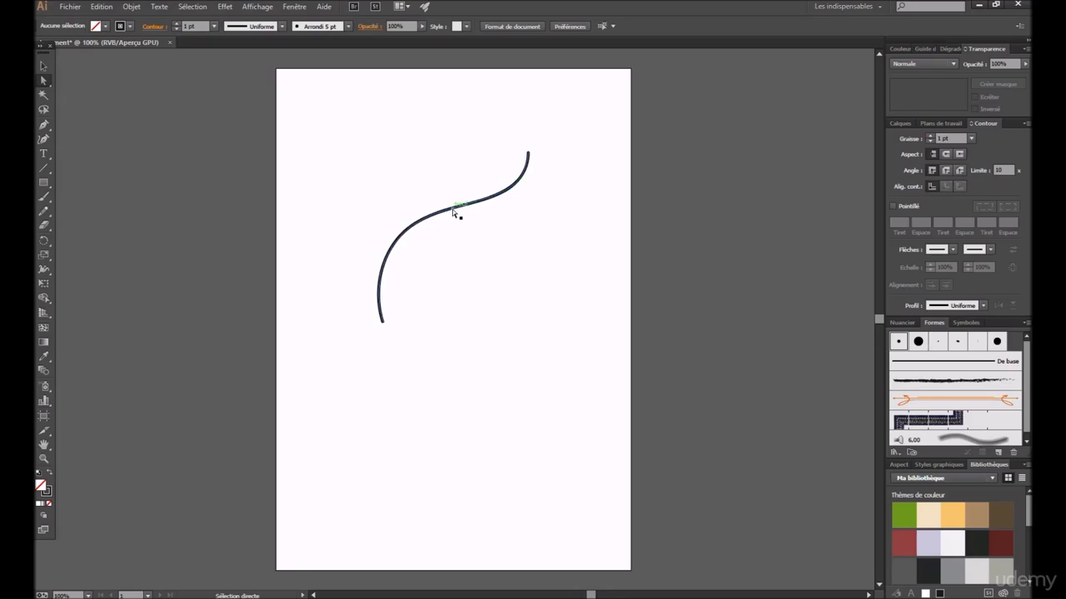
{"action": "left_click", "coordinate": [421, 223]}
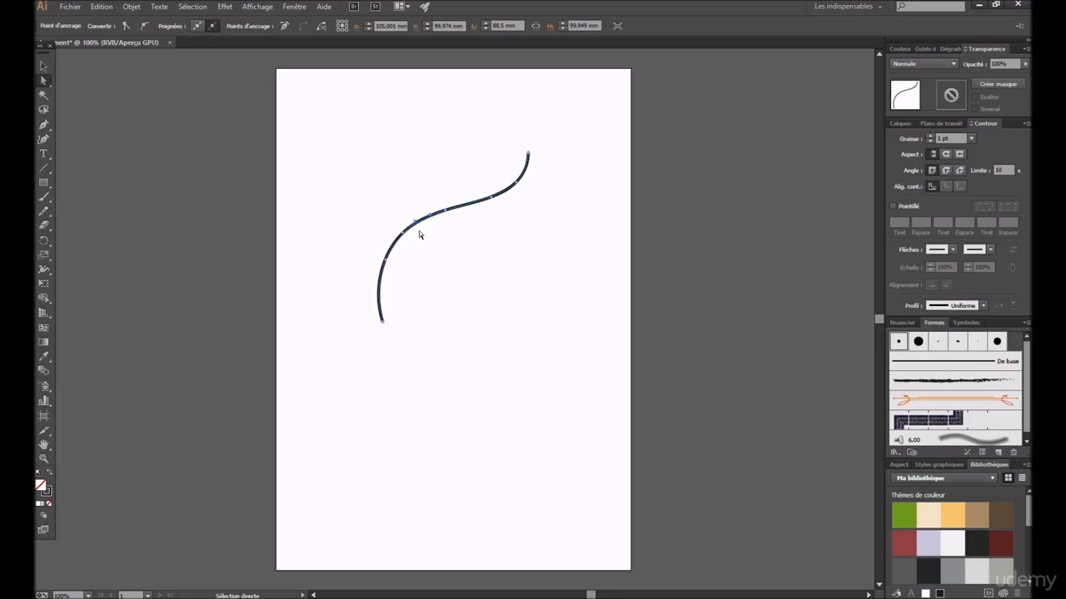
{"action": "left_click_drag", "start_coordinate": [417, 221], "coordinate": [447, 166]}
{"action": "left_click_drag", "start_coordinate": [516, 189], "coordinate": [564, 207]}
{"action": "left_click_drag", "start_coordinate": [528, 158], "coordinate": [529, 119]}
{"action": "mouse_move", "coordinate": [546, 158]}
{"action": "left_mouse_down"}
{"action": "mouse_move", "coordinate": [516, 174]}
{"action": "mouse_move", "coordinate": [533, 154]}
{"action": "left_mouse_up"}
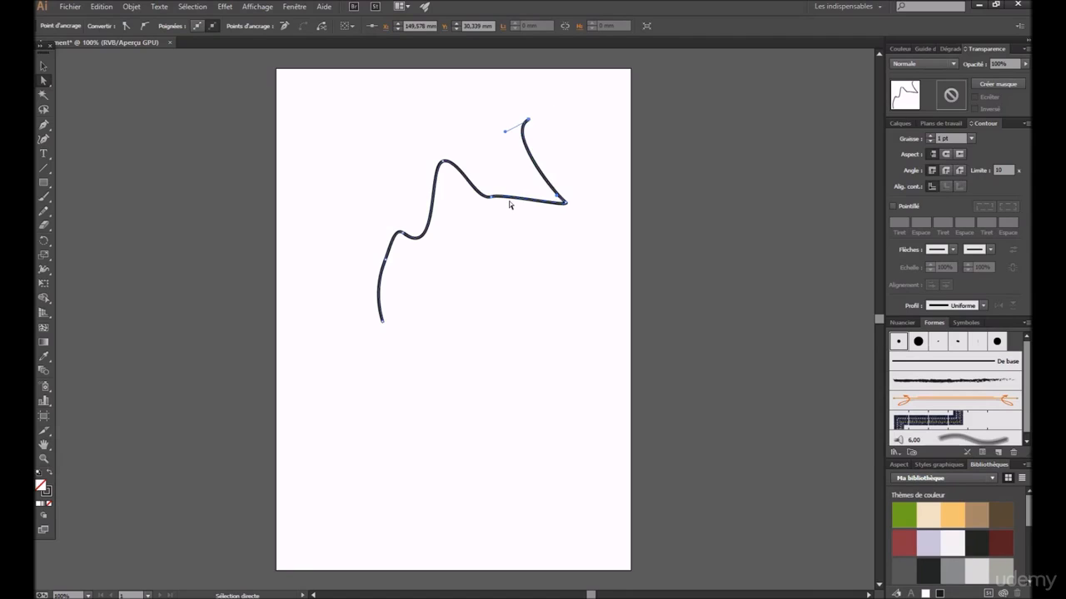
Enlarge and reposition the whole curve, shrink it to about 55 × 58 mm, and scale it back up to about 211 × 206 mm
{"action": "key", "text": "v"}
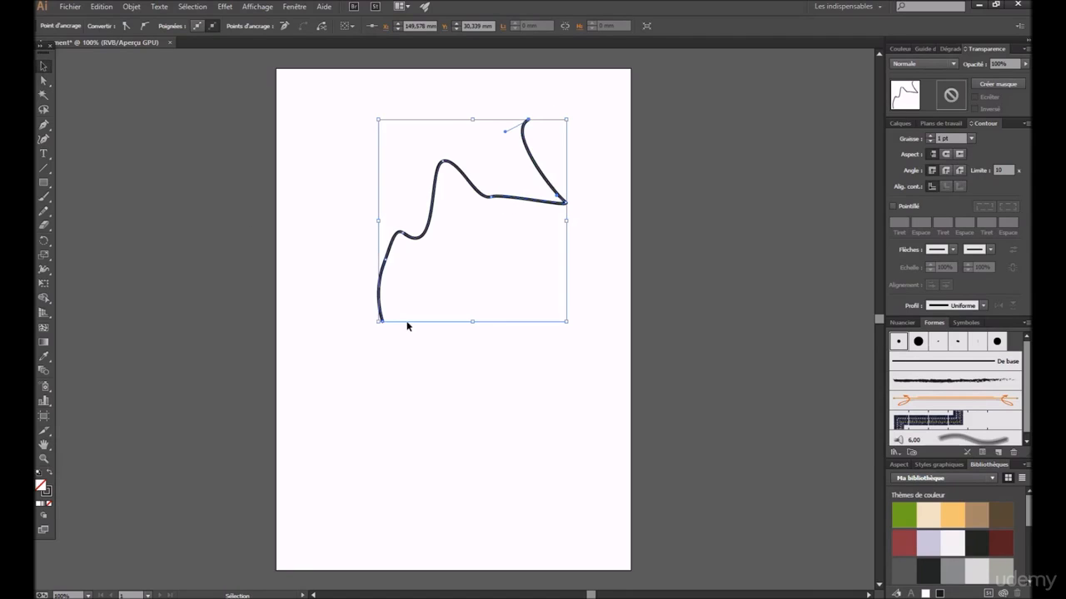
{"action": "left_click_drag", "start_coordinate": [379, 321], "coordinate": [209, 524]}
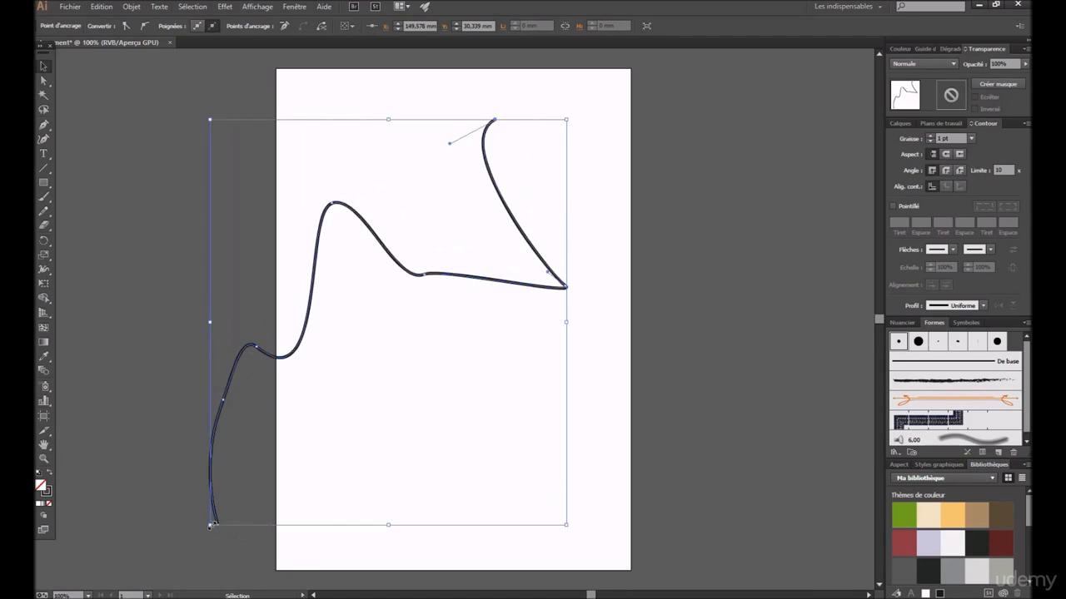
{"action": "left_click_drag", "start_coordinate": [353, 212], "coordinate": [427, 204]}
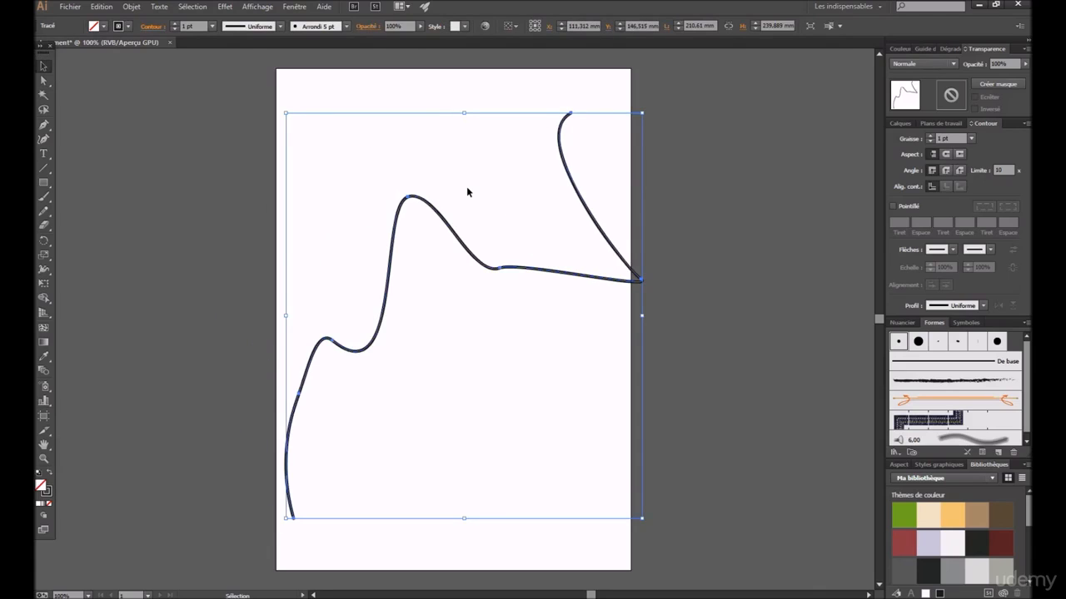
{"action": "left_click_drag", "start_coordinate": [641, 113], "coordinate": [377, 421]}
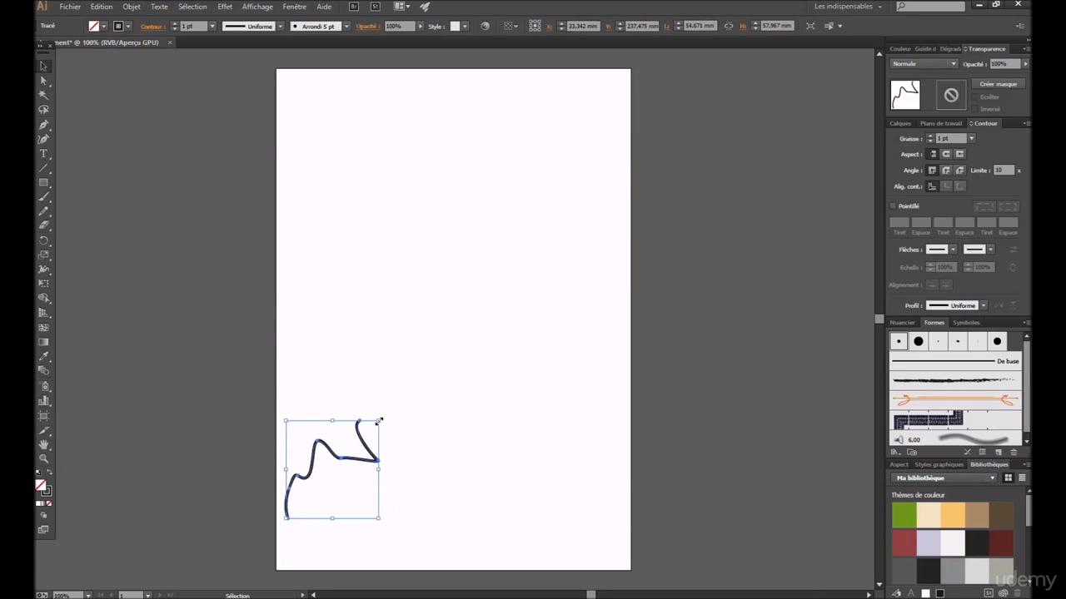
{"action": "left_click_drag", "start_coordinate": [379, 421], "coordinate": [643, 171]}
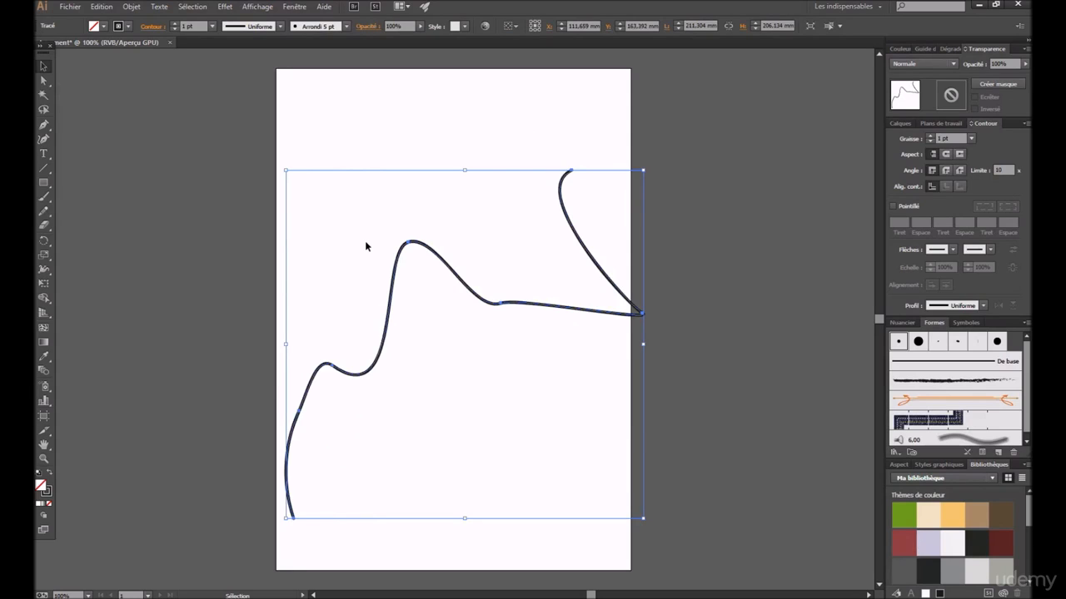
Delete the reshaped curve to empty the page
{"action": "left_click", "coordinate": [365, 115]}
{"action": "left_click_drag", "start_coordinate": [731, 135], "coordinate": [142, 570]}
{"action": "key", "text": "Delete"}
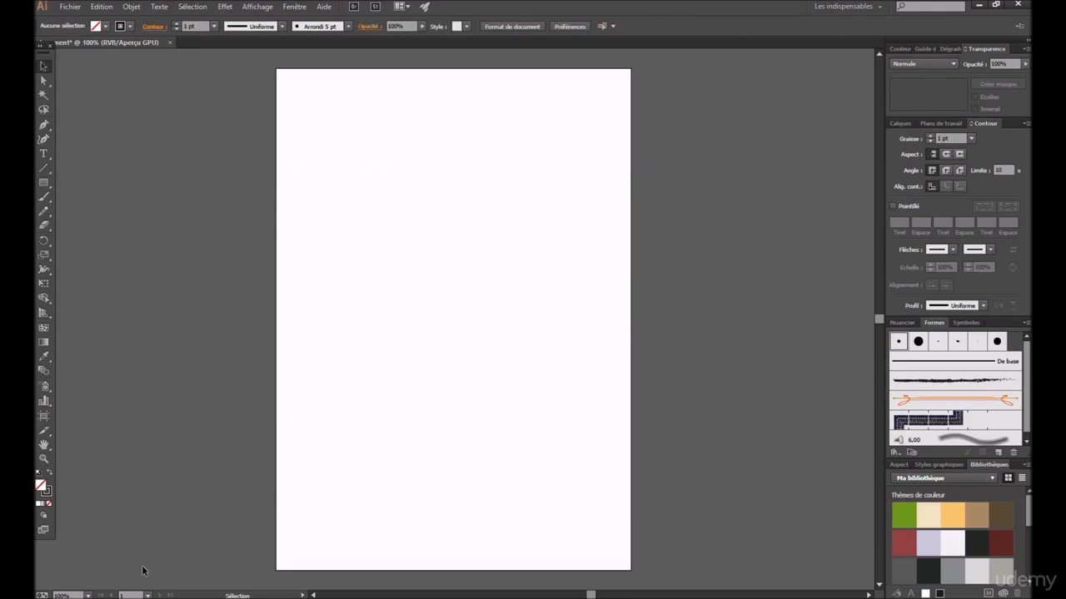
Draw a rectangle about 92 × 83 mm in the upper half of the page and deselect it
{"action": "left_click", "coordinate": [45, 98]}
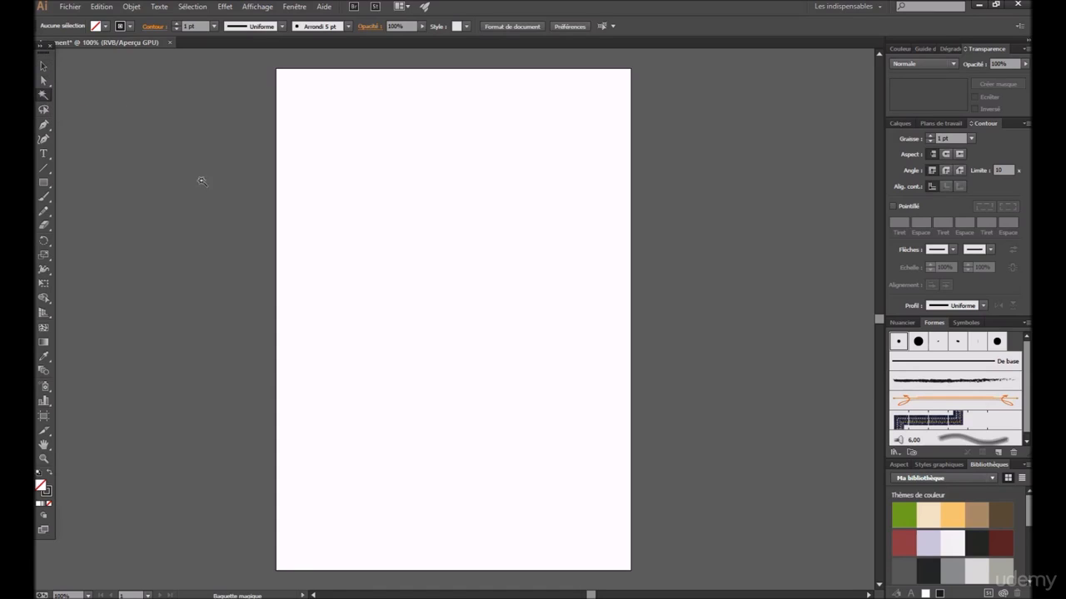
{"action": "left_click", "coordinate": [49, 200]}
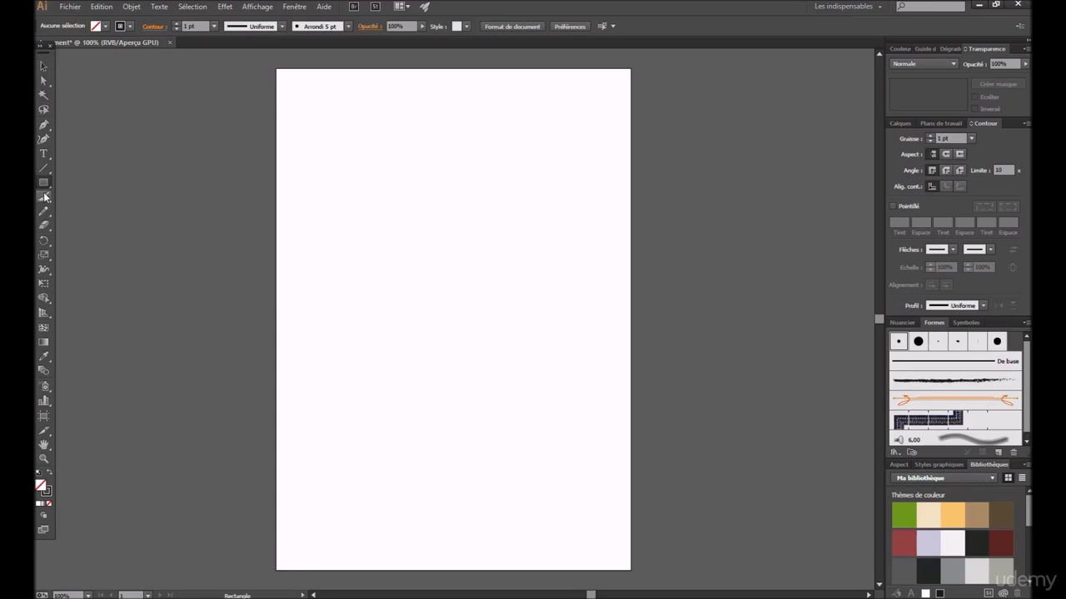
{"action": "left_click", "coordinate": [43, 183]}
{"action": "left_click_drag", "start_coordinate": [346, 188], "coordinate": [502, 328]}
{"action": "left_click", "coordinate": [44, 67]}
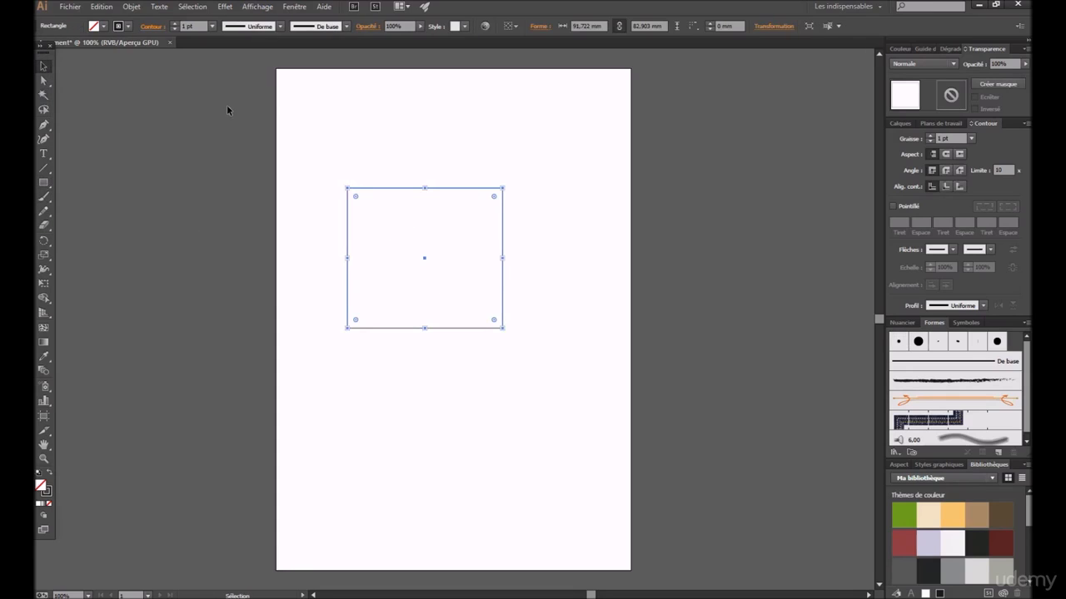
{"action": "left_click", "coordinate": [230, 110]}
Select the rectangle by its outline with the Magic Wand tool and clear the selection
{"action": "left_click", "coordinate": [44, 95]}
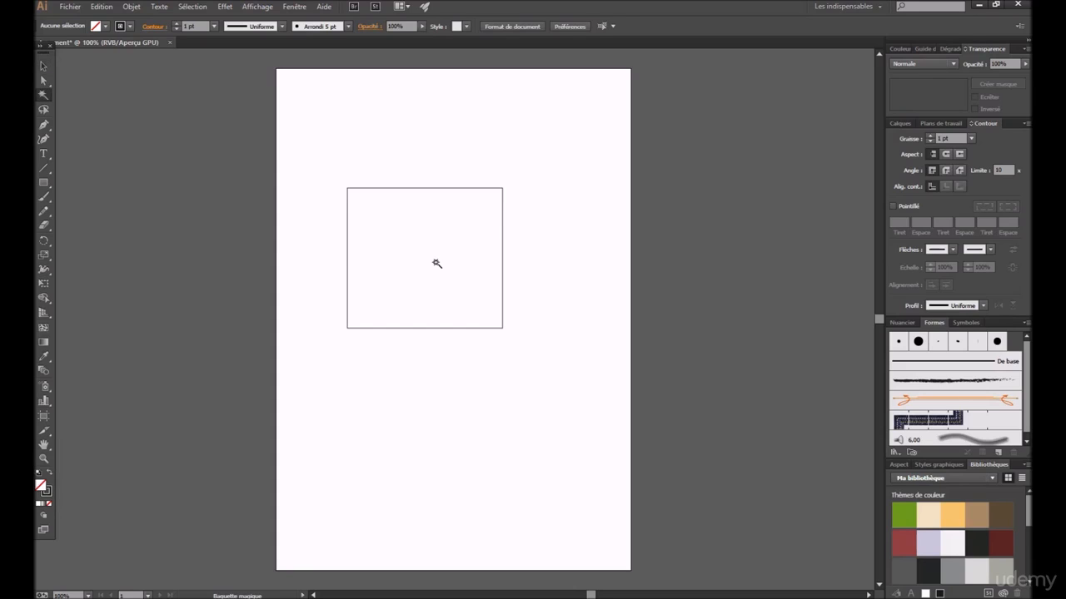
{"action": "left_click", "coordinate": [428, 189]}
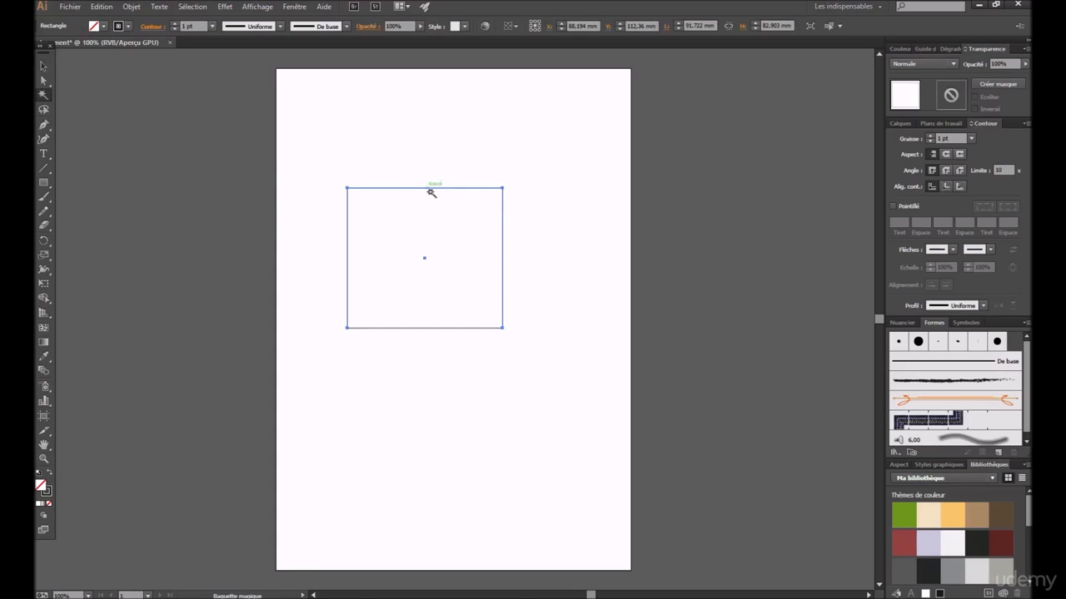
{"action": "left_click", "coordinate": [44, 82]}
{"action": "left_click", "coordinate": [323, 138]}
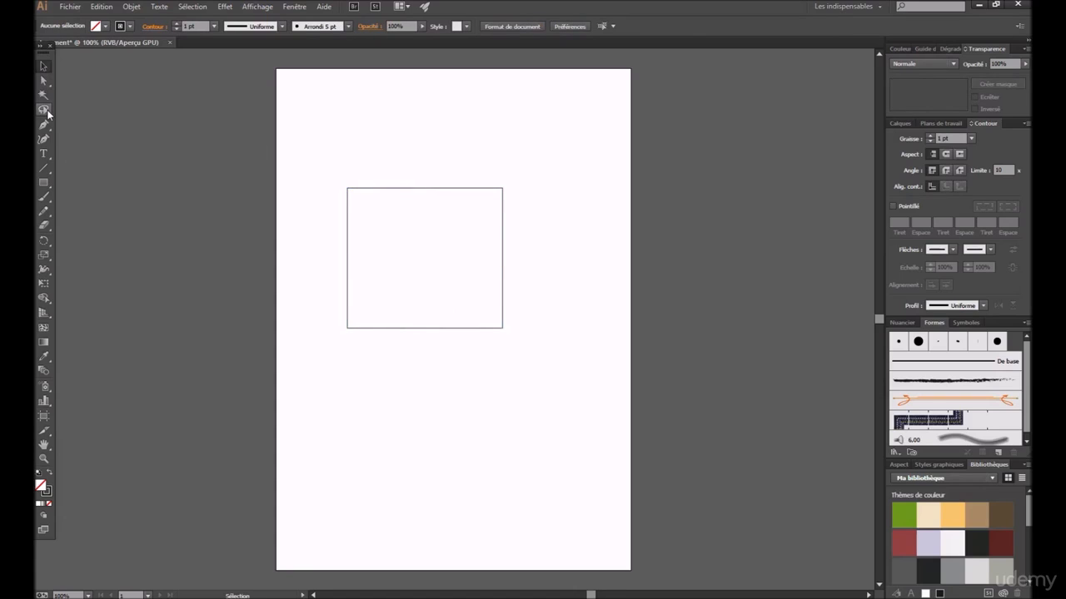
Select the rectangle's upper-right corner point with the Lasso tool and clear the selection
{"action": "left_click", "coordinate": [44, 110]}
{"action": "mouse_move", "coordinate": [425, 151]}
{"action": "left_mouse_down"}
{"action": "mouse_move", "coordinate": [567, 216]}
{"action": "mouse_move", "coordinate": [529, 395]}
{"action": "mouse_move", "coordinate": [361, 334]}
{"action": "mouse_move", "coordinate": [319, 306]}
{"action": "mouse_move", "coordinate": [368, 172]}
{"action": "mouse_move", "coordinate": [424, 154]}
{"action": "left_mouse_up"}
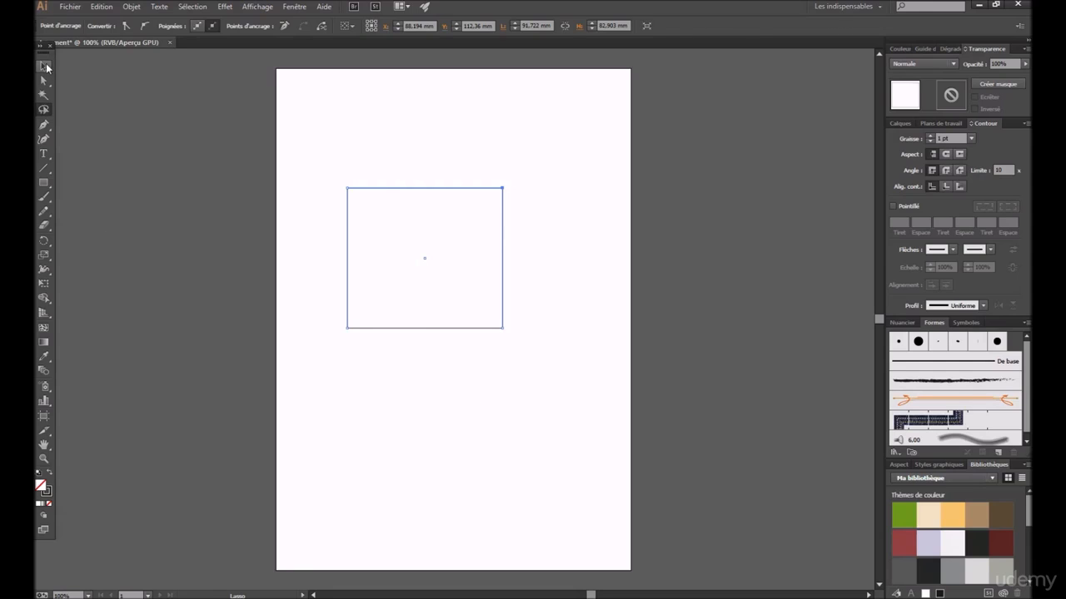
{"action": "left_click", "coordinate": [46, 67]}
{"action": "left_click", "coordinate": [287, 103]}
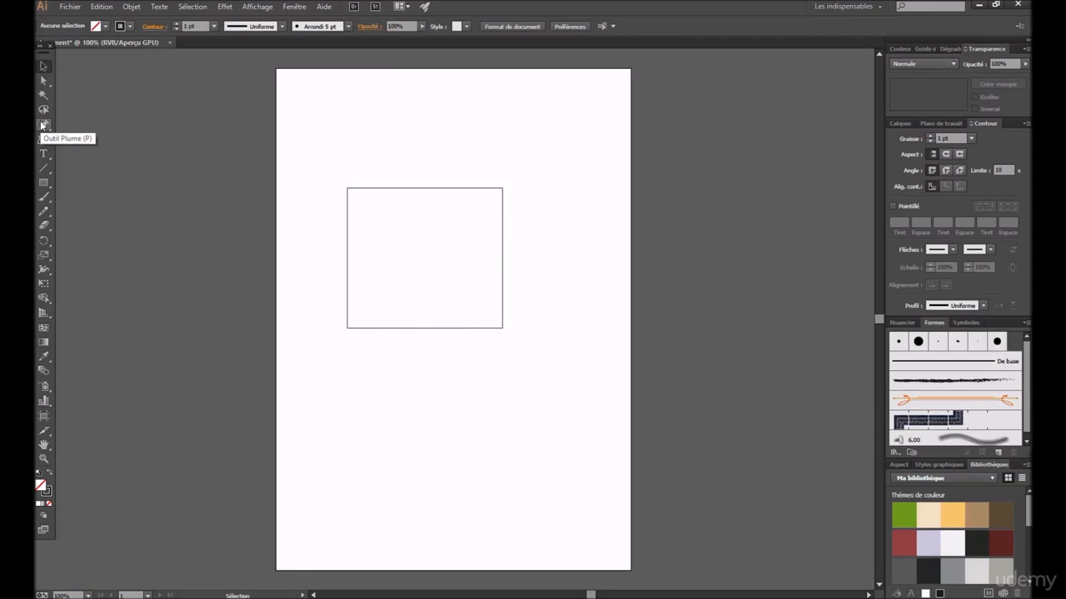
Draw a large open path of curved and straight segments around and across the rectangle with the Pen tool
{"action": "left_click", "coordinate": [43, 125]}
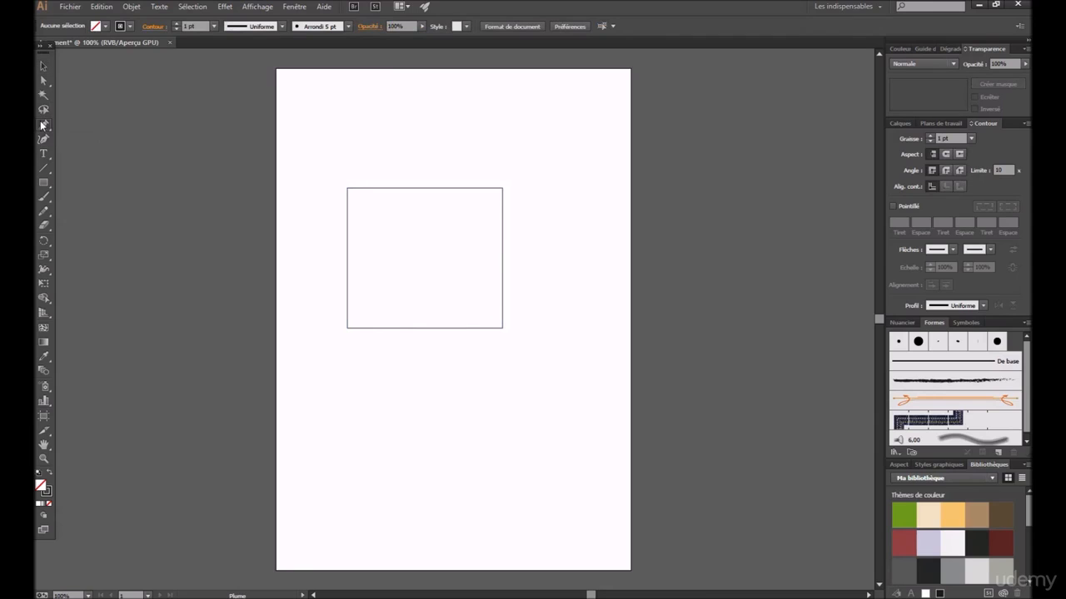
{"action": "left_click", "coordinate": [319, 128]}
{"action": "left_click_drag", "start_coordinate": [553, 126], "coordinate": [602, 238]}
{"action": "left_click_drag", "start_coordinate": [440, 154], "coordinate": [457, 253]}
{"action": "left_click_drag", "start_coordinate": [431, 297], "coordinate": [322, 297]}
{"action": "left_click_drag", "start_coordinate": [298, 335], "coordinate": [329, 410]}
{"action": "left_click", "coordinate": [416, 462]}
{"action": "left_click", "coordinate": [503, 456]}
{"action": "left_click", "coordinate": [532, 384]}
{"action": "left_click_drag", "start_coordinate": [546, 296], "coordinate": [333, 283]}
{"action": "right_click", "coordinate": [333, 283]}
{"action": "left_click", "coordinate": [397, 192]}
{"action": "key", "text": "v"}
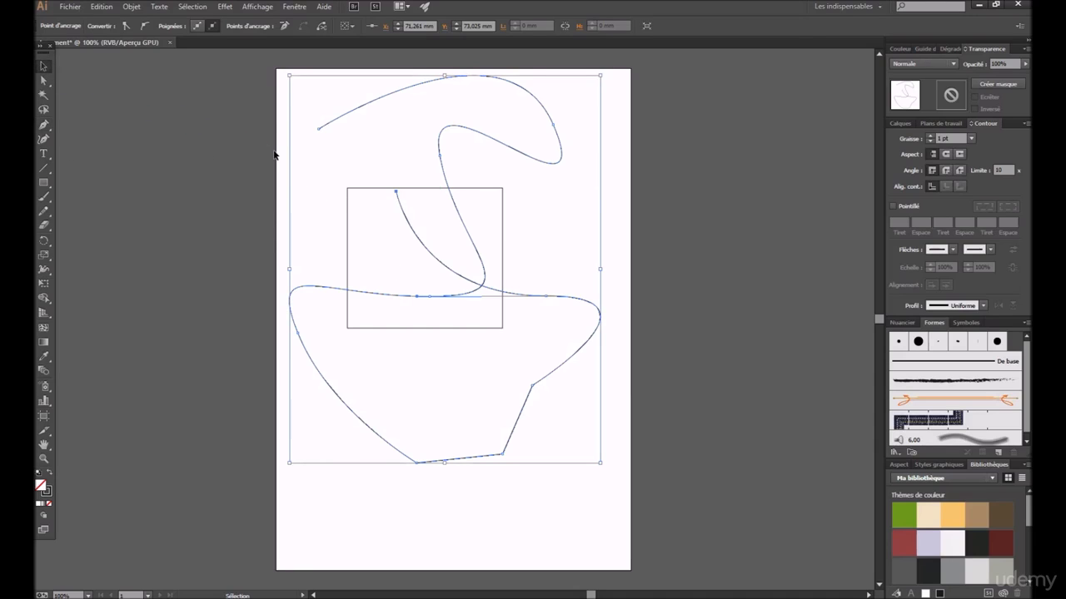
Delete the pen-drawn path, keeping the rectangle
{"action": "key", "text": "ctrl+z"}
{"action": "left_click", "coordinate": [262, 126]}
{"action": "left_click", "coordinate": [350, 119]}
{"action": "key", "text": "Delete"}
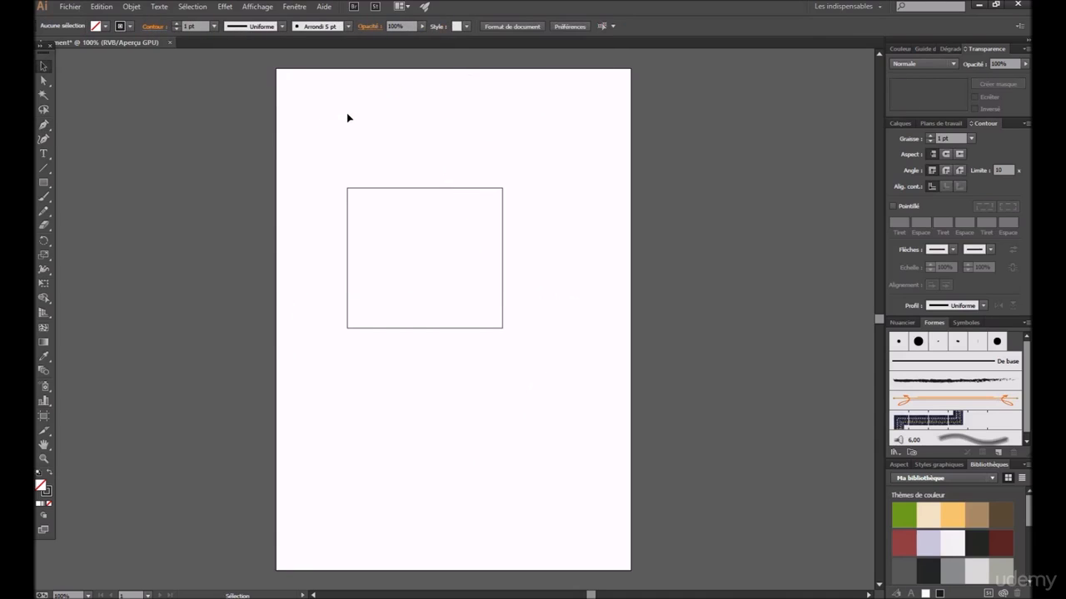
Draw a closed egg-shaped outline about 96 × 138 mm overlapping the rectangle with the Curvature tool
{"action": "left_click", "coordinate": [44, 142]}
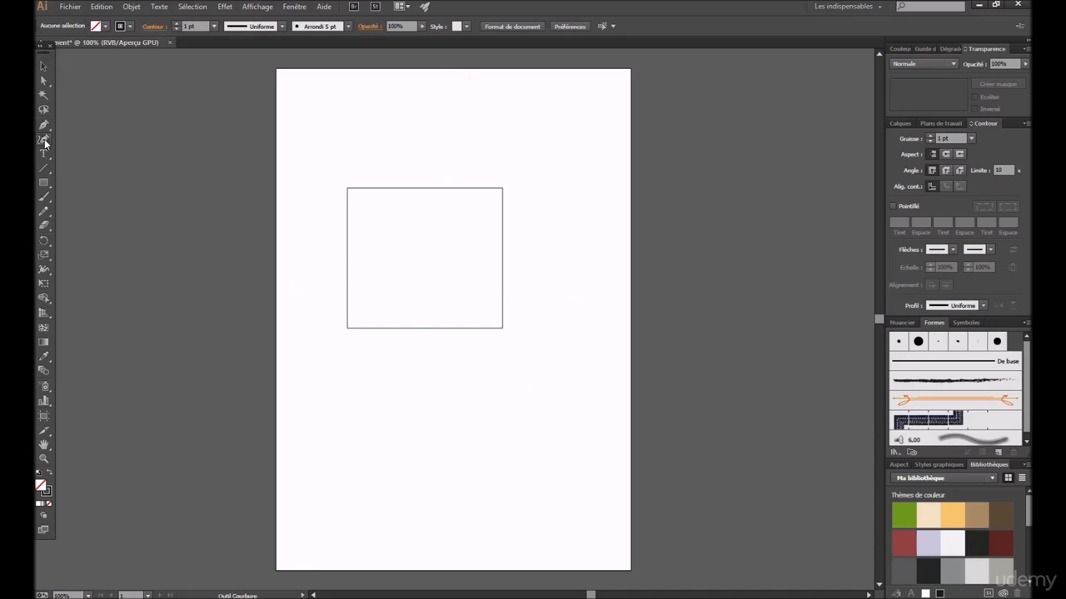
{"action": "left_click", "coordinate": [388, 129]}
{"action": "left_click", "coordinate": [466, 357]}
{"action": "left_click", "coordinate": [519, 331]}
{"action": "left_click", "coordinate": [504, 183]}
{"action": "left_click", "coordinate": [449, 139]}
{"action": "left_click", "coordinate": [389, 129]}
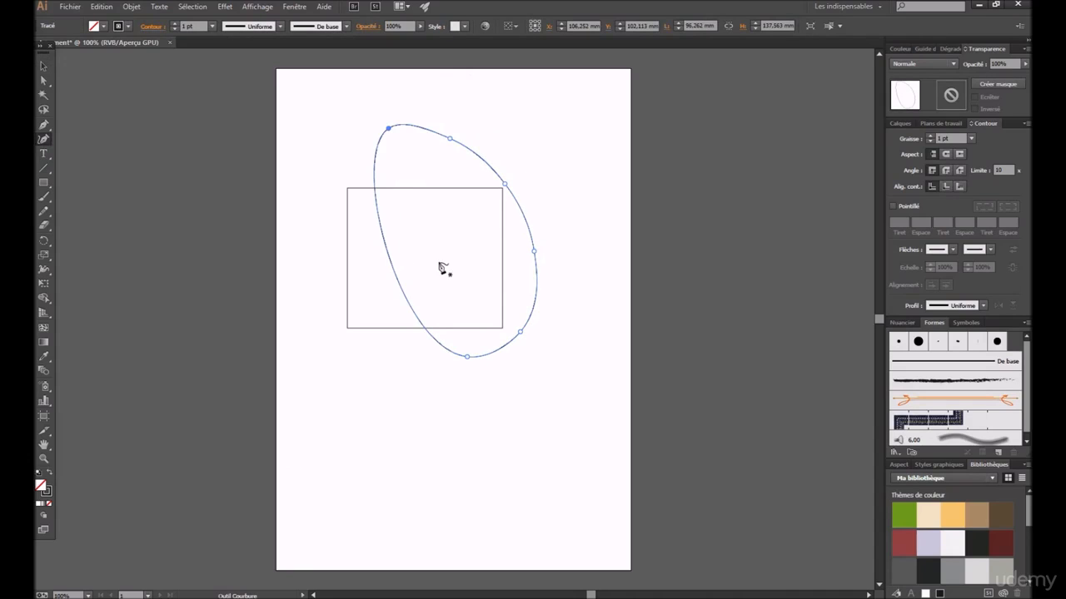
Draw a straight Pen segment sloping down below the rectangle and add a point back up inside the rectangle's lower edge
{"action": "left_click", "coordinate": [44, 127]}
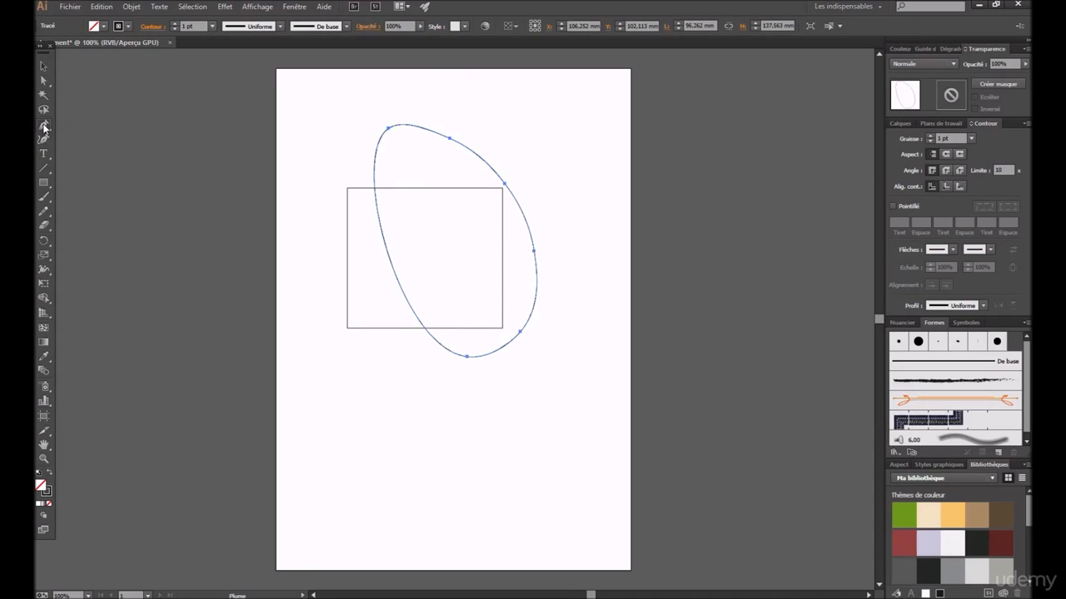
{"action": "left_click", "coordinate": [313, 370]}
{"action": "left_click", "coordinate": [547, 463]}
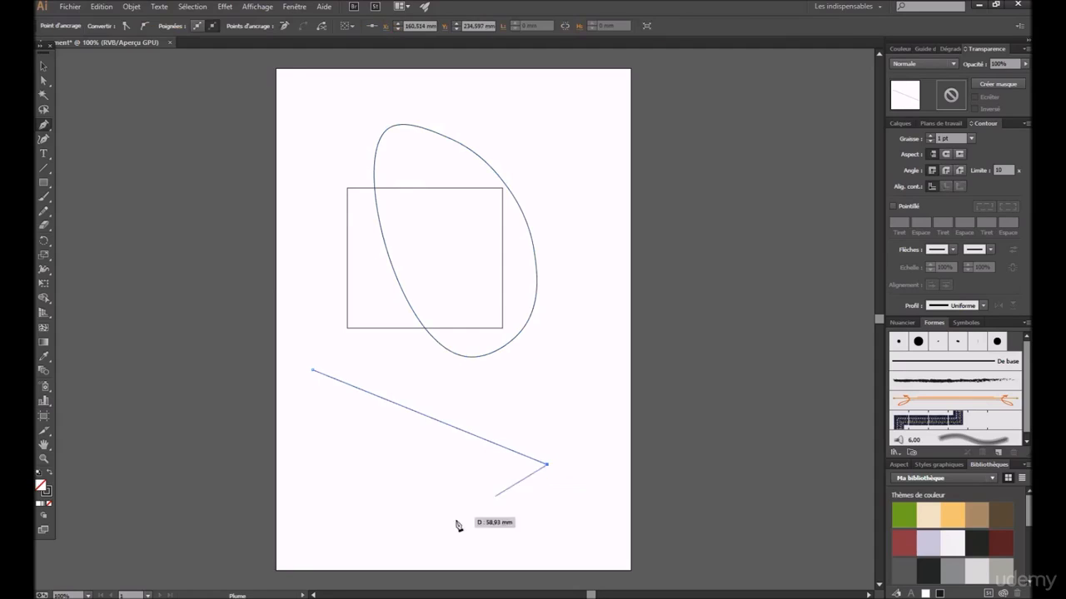
{"action": "right_click", "coordinate": [506, 469]}
{"action": "mouse_move", "coordinate": [543, 459]}
{"action": "left_click", "coordinate": [410, 318]}
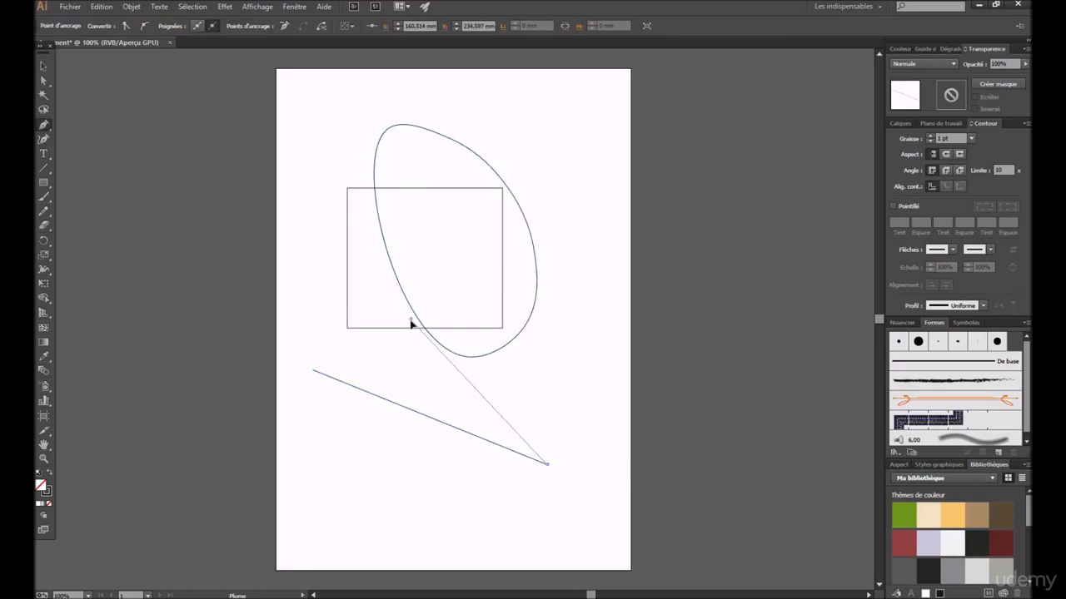
Continue the pen path with the Curvature tool, curving up the rectangle's left side and over its top edge
{"action": "left_click", "coordinate": [42, 141]}
{"action": "left_click", "coordinate": [352, 240]}
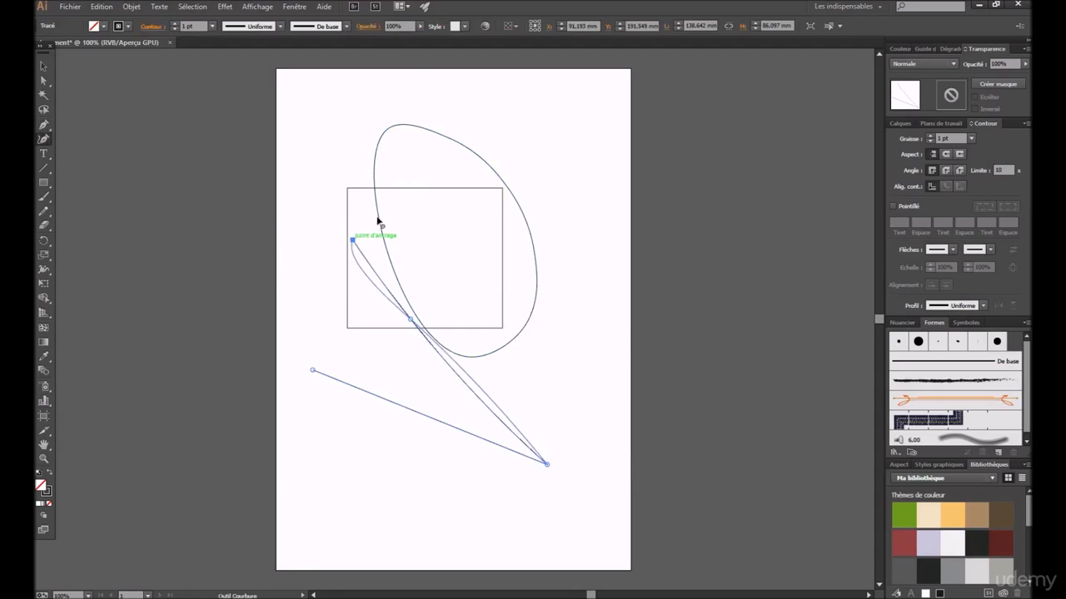
{"action": "left_click", "coordinate": [414, 171]}
{"action": "left_click", "coordinate": [487, 184]}
{"action": "left_click", "coordinate": [533, 240]}
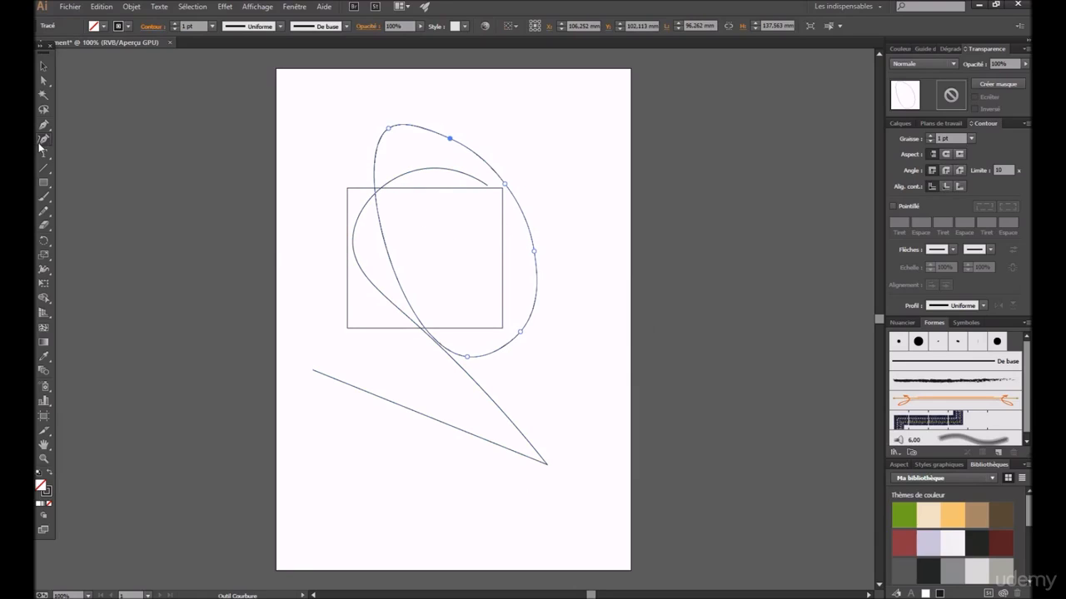
Draw a separate open three-point arc near the top of the page with the Curvature tool
{"action": "left_click", "coordinate": [394, 80]}
{"action": "left_click", "coordinate": [549, 111]}
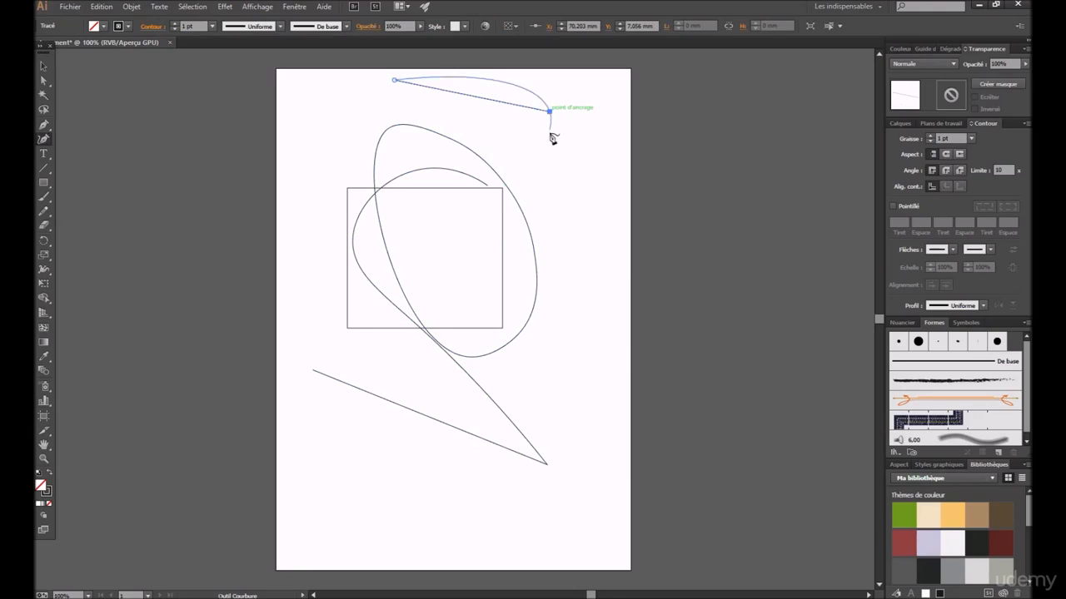
{"action": "left_click", "coordinate": [560, 166]}
Reselect the combined pen and curvature path and extend it into a large curved loop around the other shapes
{"action": "left_click", "coordinate": [396, 404]}
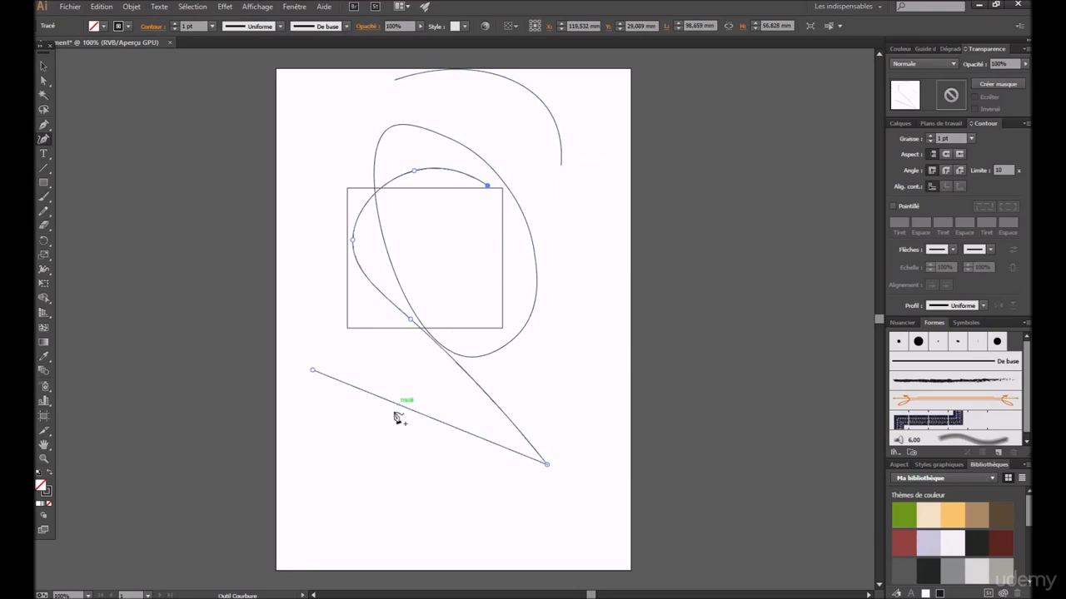
{"action": "left_click", "coordinate": [374, 464]}
{"action": "left_click", "coordinate": [461, 507]}
{"action": "left_click", "coordinate": [518, 481]}
{"action": "left_click", "coordinate": [567, 365]}
{"action": "left_click", "coordinate": [568, 208]}
{"action": "left_click", "coordinate": [509, 135]}
{"action": "left_click", "coordinate": [394, 102]}
{"action": "left_click", "coordinate": [333, 111]}
{"action": "left_click", "coordinate": [294, 159]}
{"action": "left_click", "coordinate": [285, 261]}
{"action": "left_click", "coordinate": [315, 319]}
{"action": "left_click", "coordinate": [372, 358]}
{"action": "left_click", "coordinate": [463, 410]}
{"action": "left_click", "coordinate": [576, 434]}
{"action": "left_click", "coordinate": [569, 367]}
Undo the last curvature point added to the looping path
{"action": "right_click", "coordinate": [493, 366]}
{"action": "key", "text": "Escape"}
{"action": "right_click", "coordinate": [383, 348]}
{"action": "left_click", "coordinate": [414, 354]}
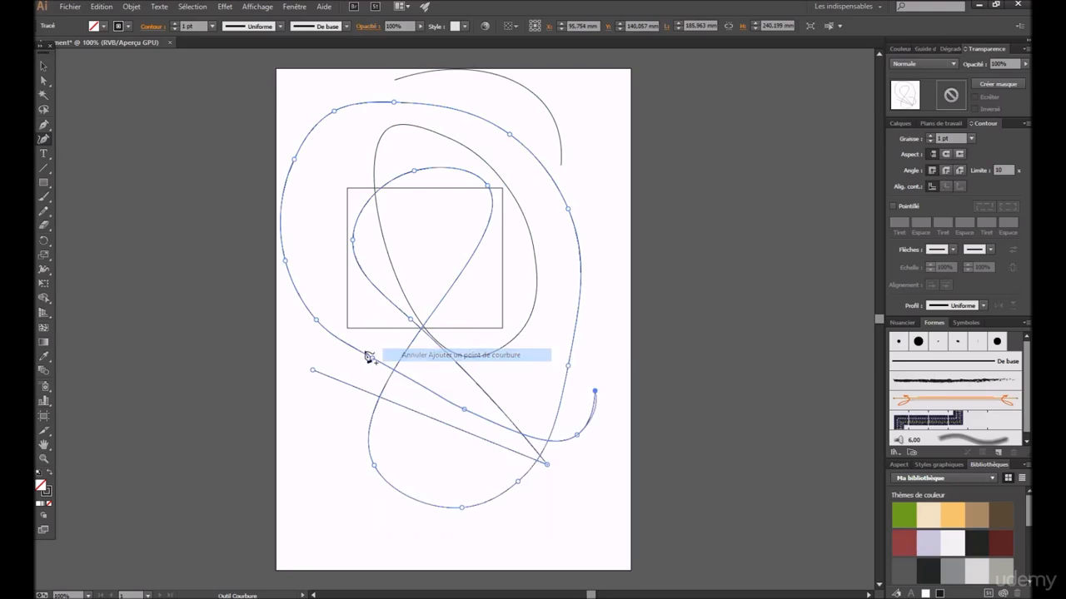
Select all the paths and shapes on the page and delete them
{"action": "left_click", "coordinate": [45, 71]}
{"action": "key", "text": "ctrl+a"}
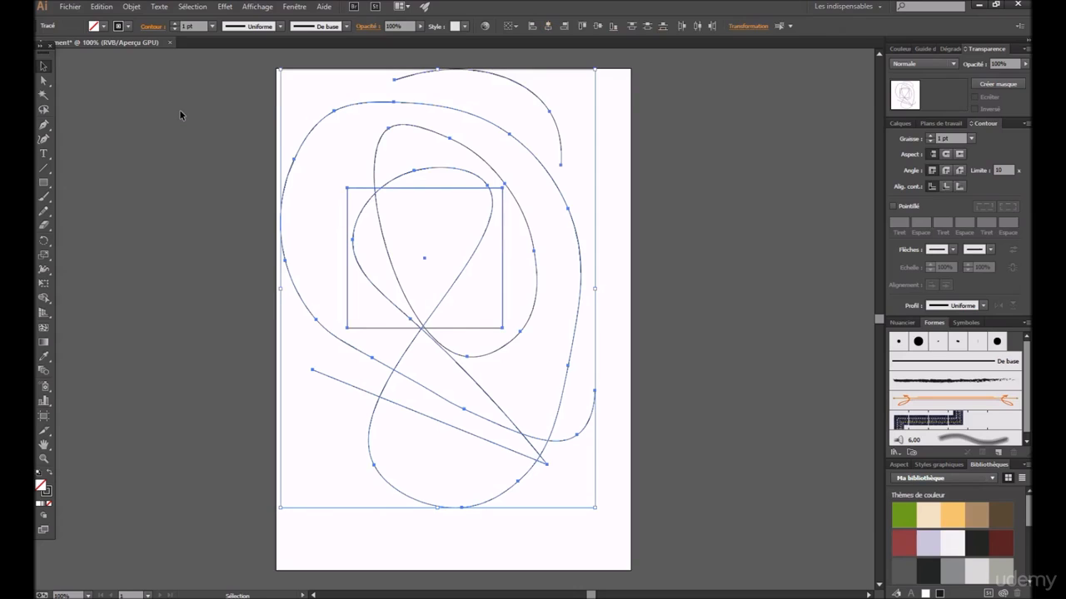
{"action": "key", "text": "Delete"}
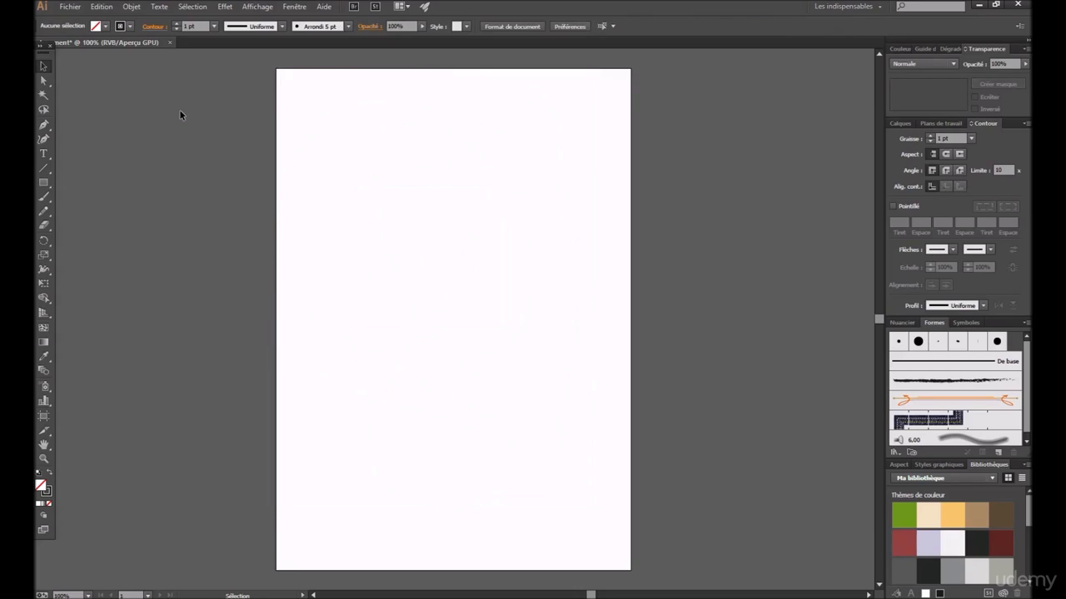
Add the point text "tgvfrcddxexed" in the upper half of the page and browse its font family and style options
{"action": "left_click", "coordinate": [42, 155]}
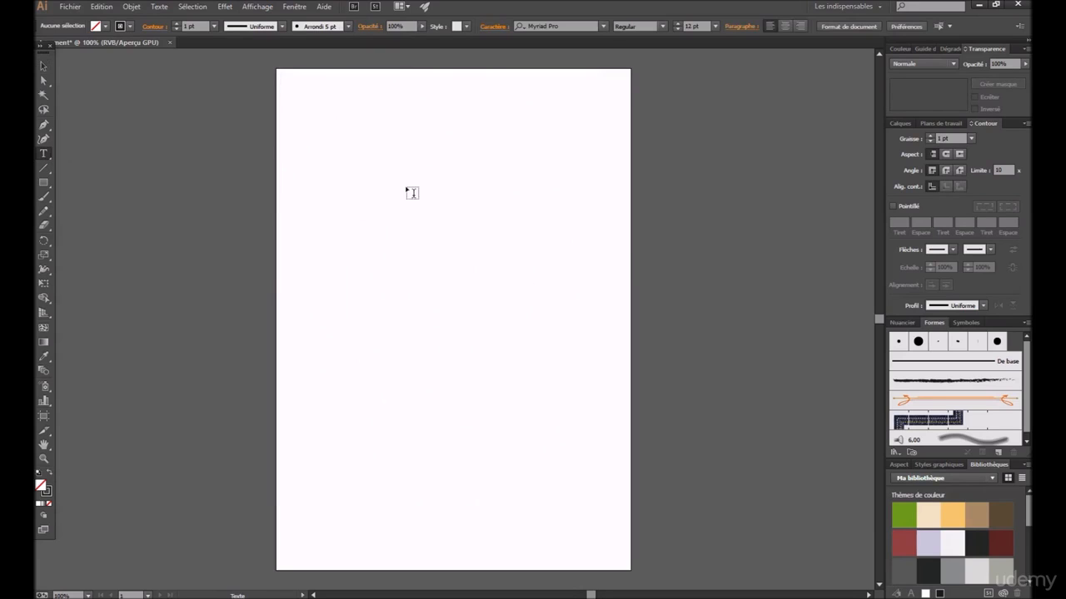
{"action": "left_click", "coordinate": [366, 179]}
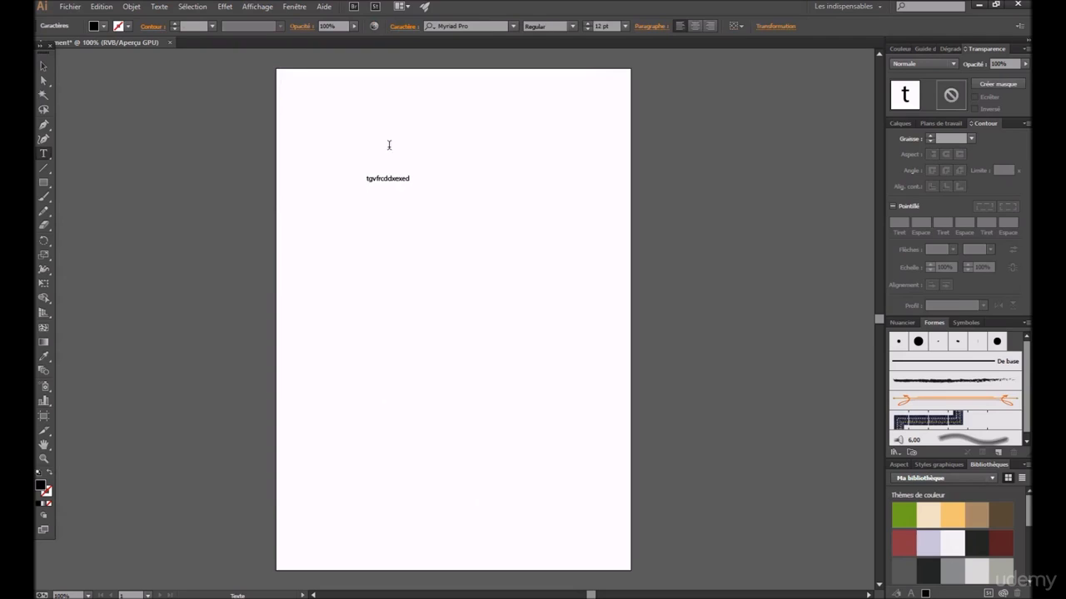
{"action": "left_click", "coordinate": [514, 27]}
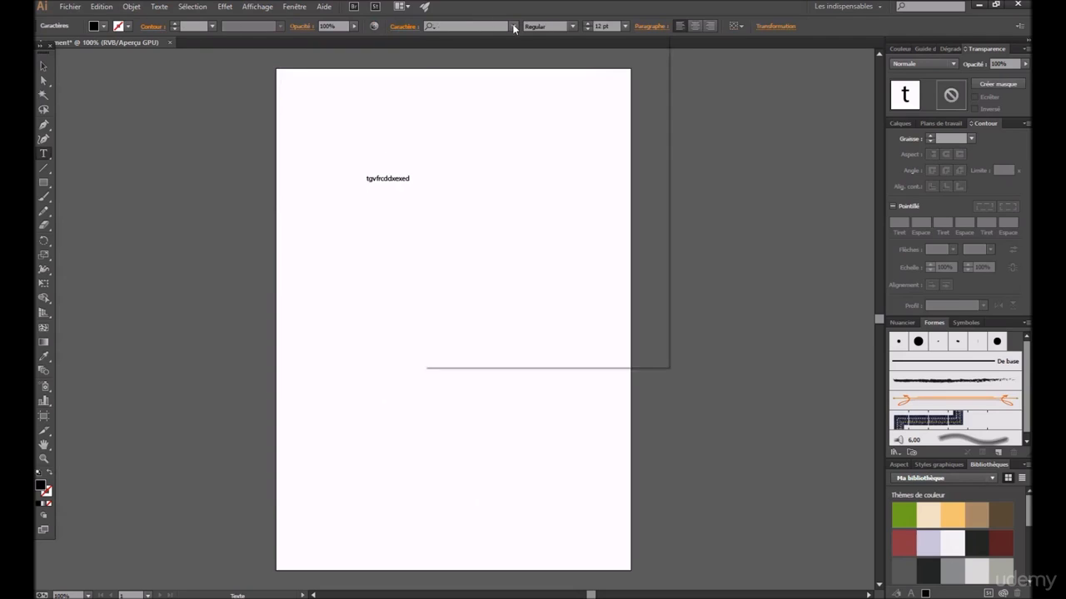
{"action": "left_click", "coordinate": [514, 27]}
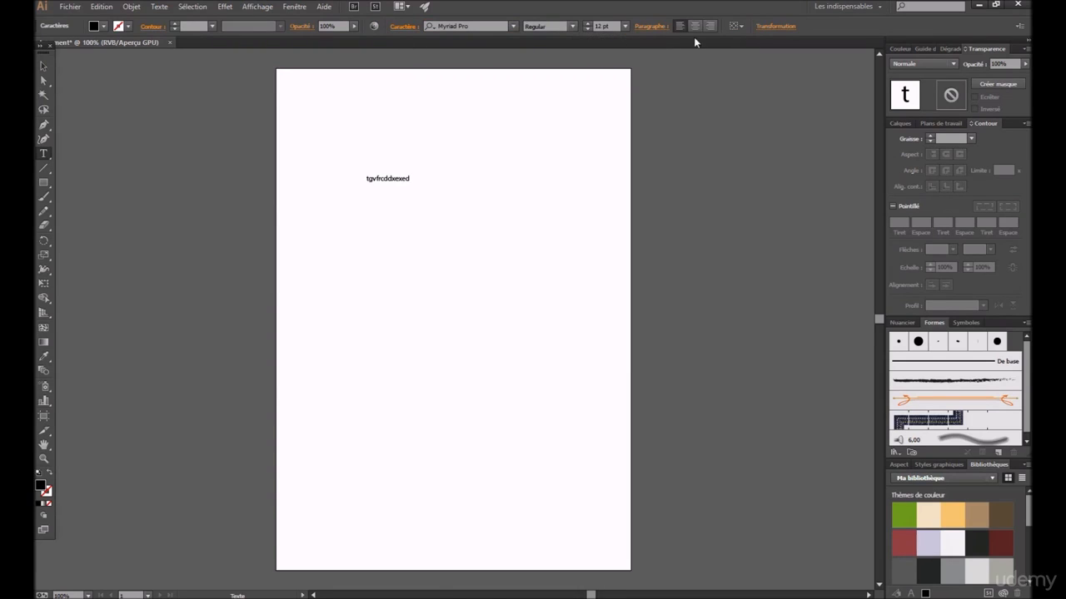
{"action": "left_click", "coordinate": [462, 26]}
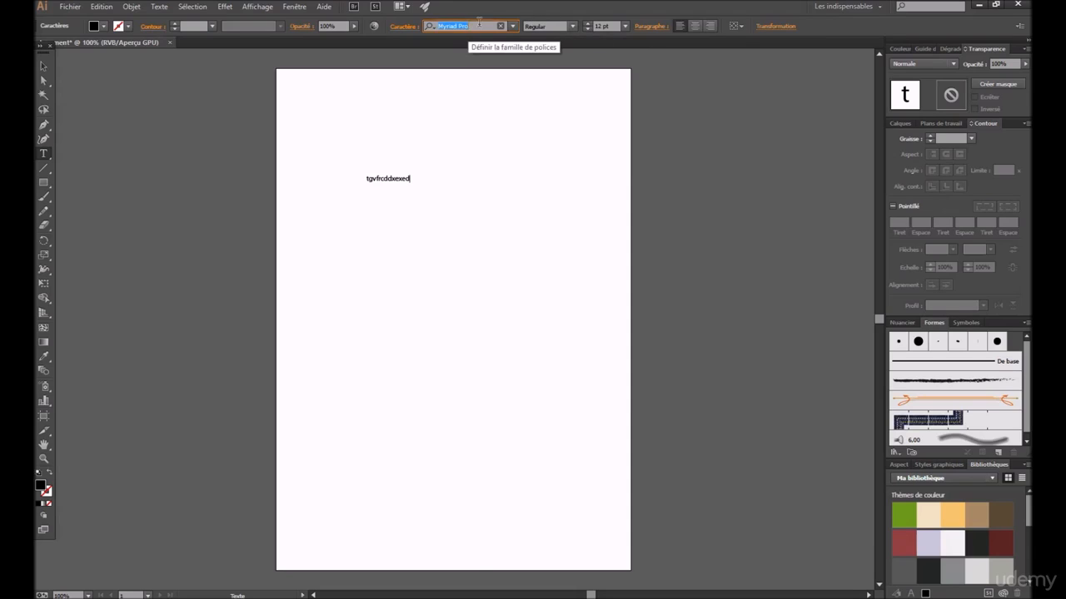
{"action": "left_click", "coordinate": [573, 27]}
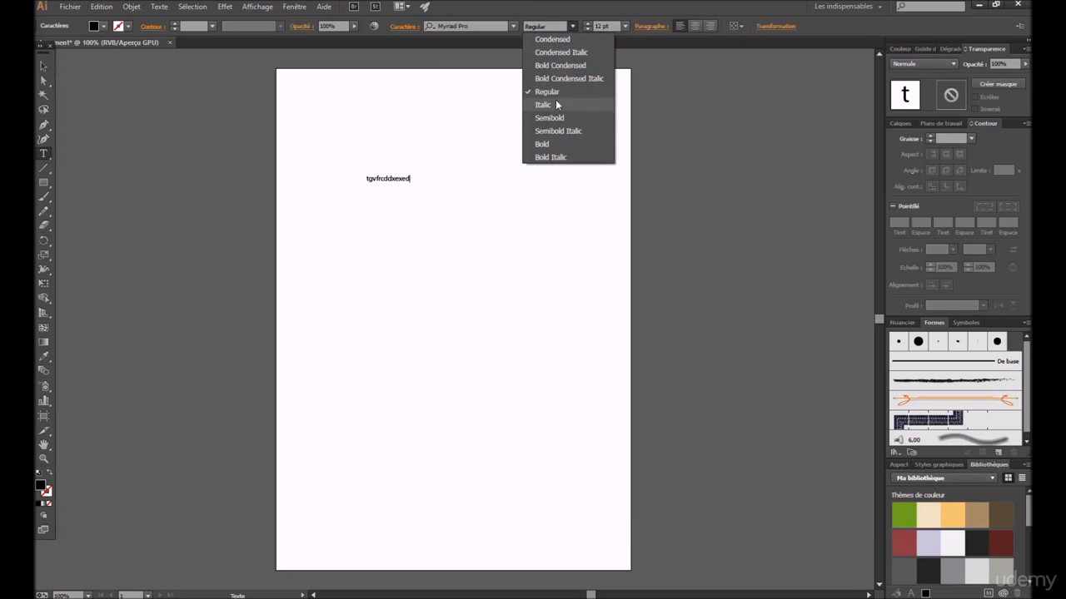
{"action": "left_click", "coordinate": [570, 25]}
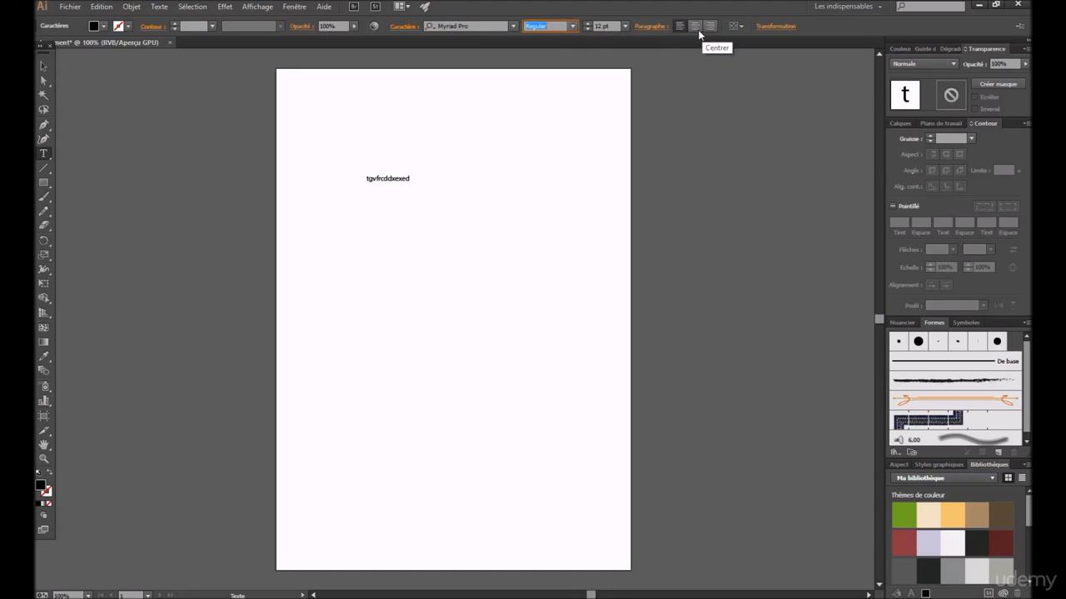
Select the text as an object and delete it
{"action": "left_click", "coordinate": [43, 65]}
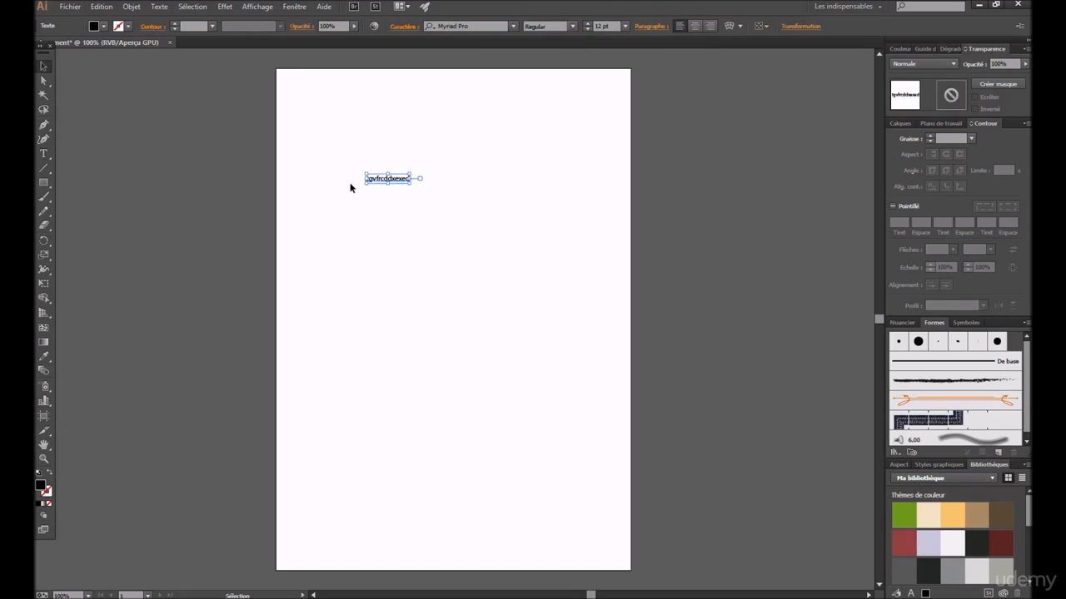
{"action": "key", "text": "Delete"}
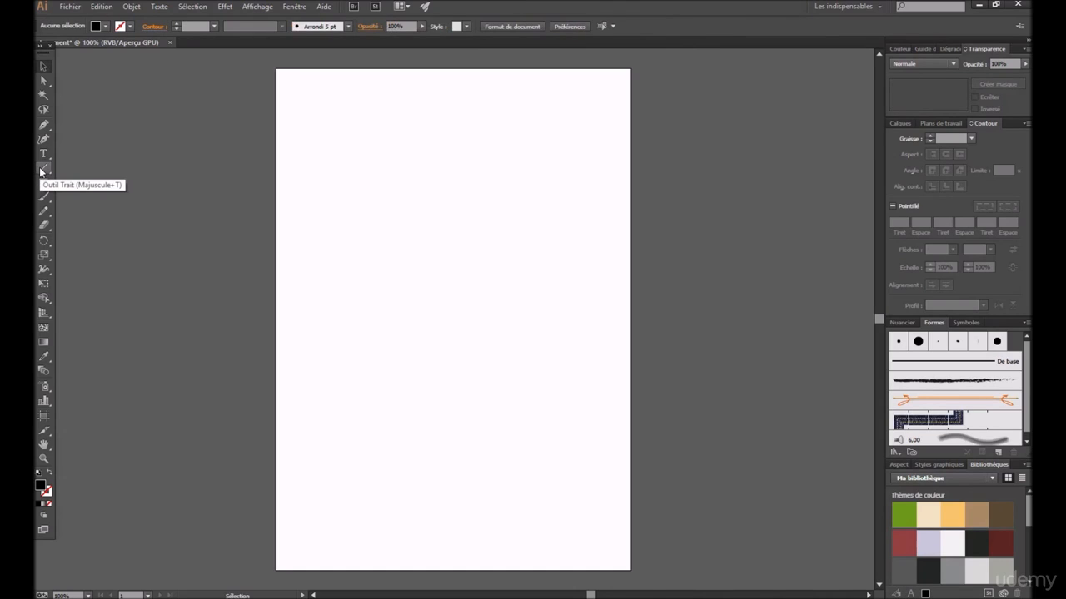
Draw three straight lines on the page with the Line Segment tool, the last one nearly vertical and about 118 mm long
{"action": "left_click", "coordinate": [44, 170]}
{"action": "left_click", "coordinate": [331, 198]}
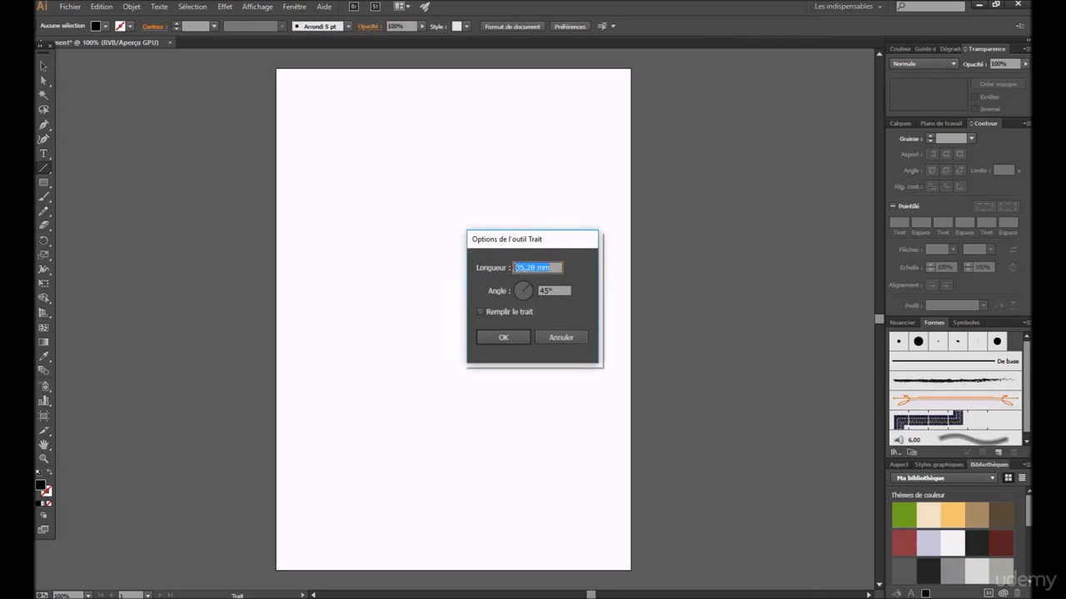
{"action": "left_click", "coordinate": [561, 337]}
{"action": "left_click_drag", "start_coordinate": [408, 175], "coordinate": [485, 386]}
{"action": "left_click_drag", "start_coordinate": [303, 330], "coordinate": [453, 376]}
{"action": "left_click_drag", "start_coordinate": [468, 130], "coordinate": [461, 330]}
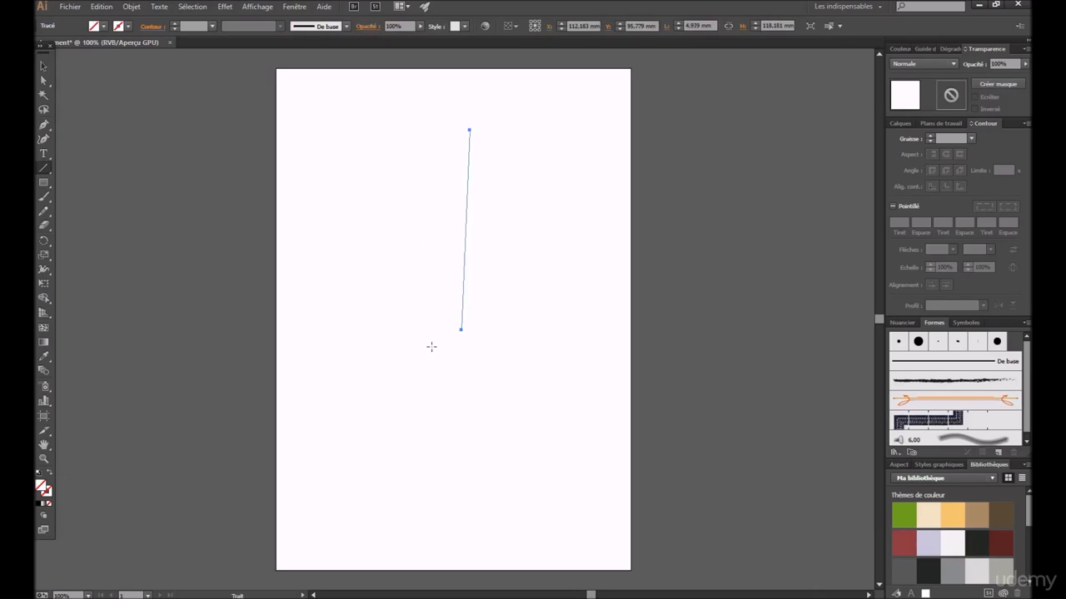
Create a line starting just outside the page's left edge through the line options, changing its angle and turning on Remplir le trait
{"action": "left_click", "coordinate": [262, 165]}
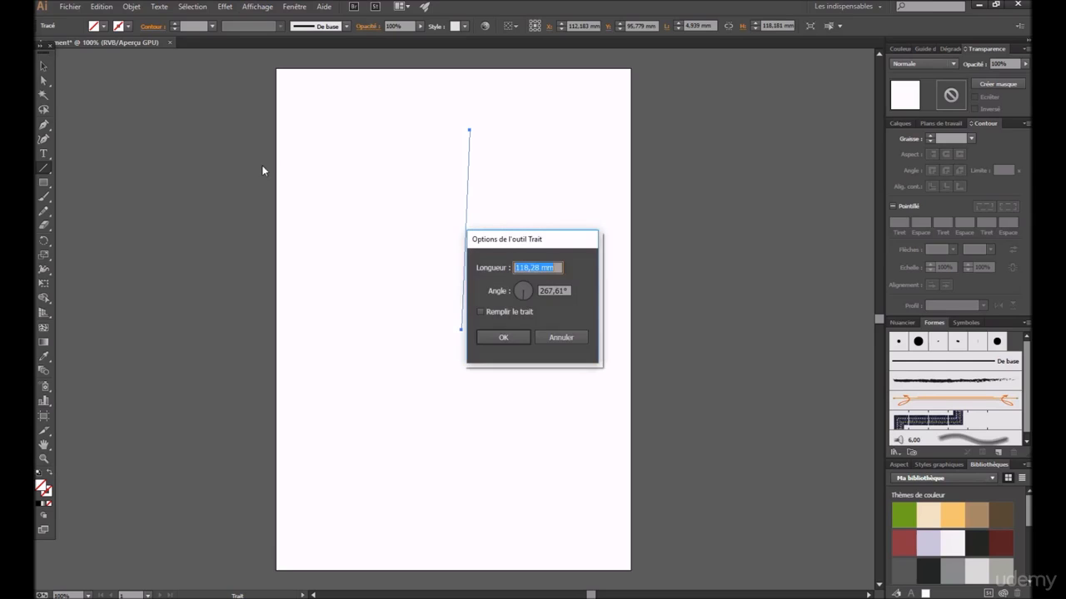
{"action": "left_click_drag", "start_coordinate": [518, 293], "coordinate": [530, 285]}
{"action": "left_click", "coordinate": [481, 314]}
{"action": "left_click", "coordinate": [505, 338]}
Select all the drawn lines and delete them
{"action": "key", "text": "v"}
{"action": "left_click", "coordinate": [354, 159]}
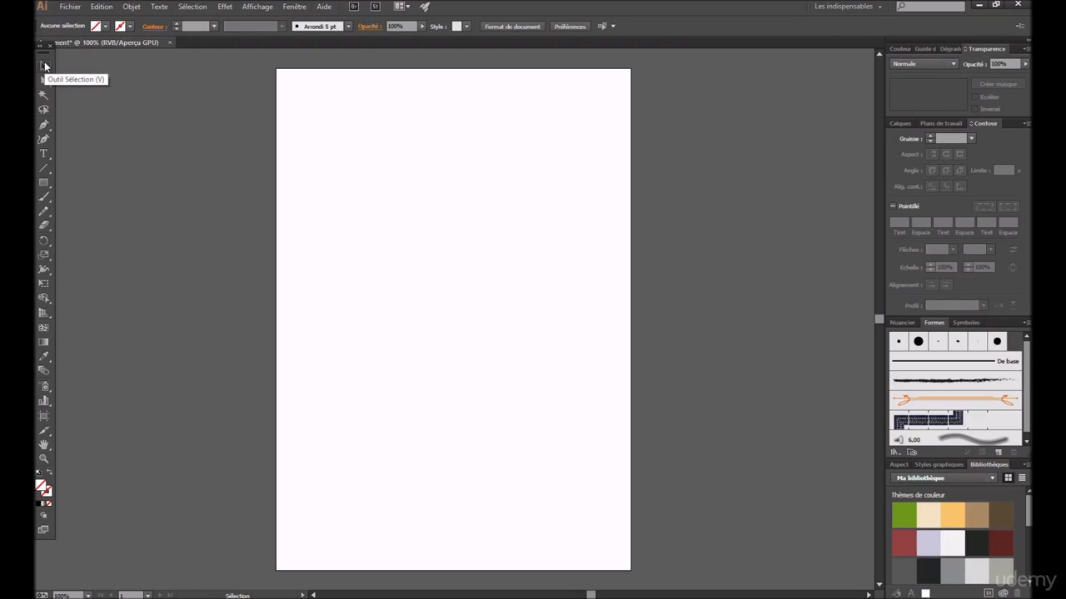
{"action": "key", "text": "ctrl+a"}
{"action": "key", "text": "Delete"}
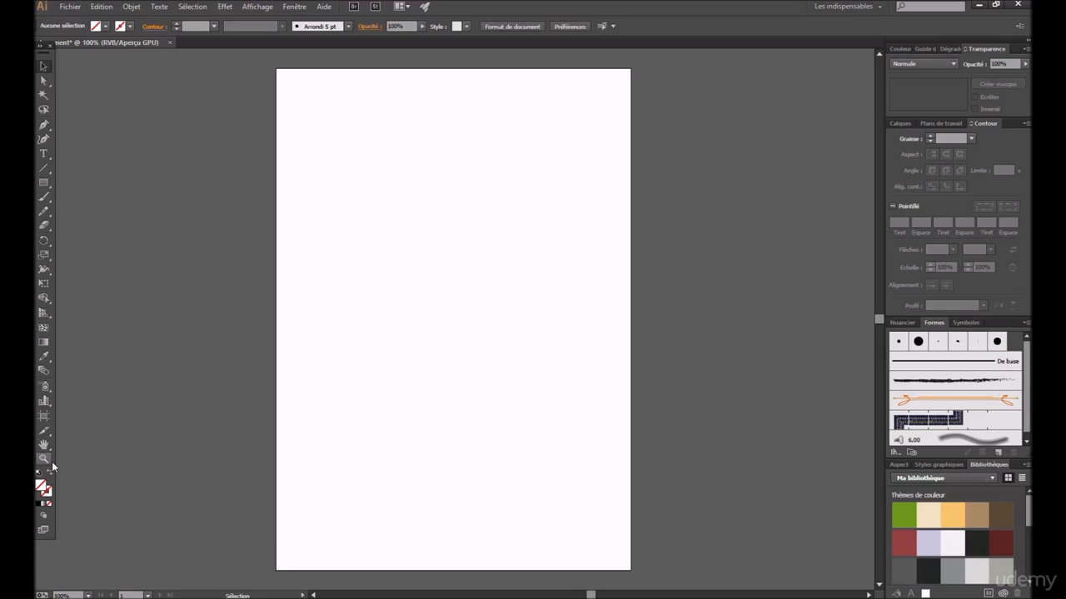
Draw a rectangle about 155 by 106 mm with no fill or stroke, and marquee-select and delete it
{"action": "left_click", "coordinate": [40, 185]}
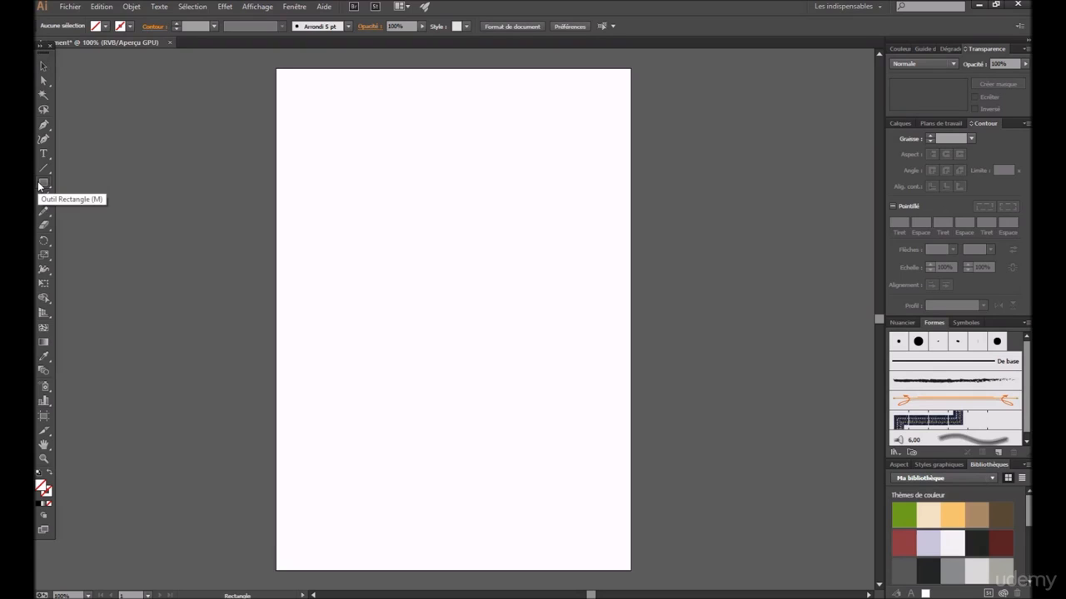
{"action": "left_click_drag", "start_coordinate": [345, 179], "coordinate": [607, 360]}
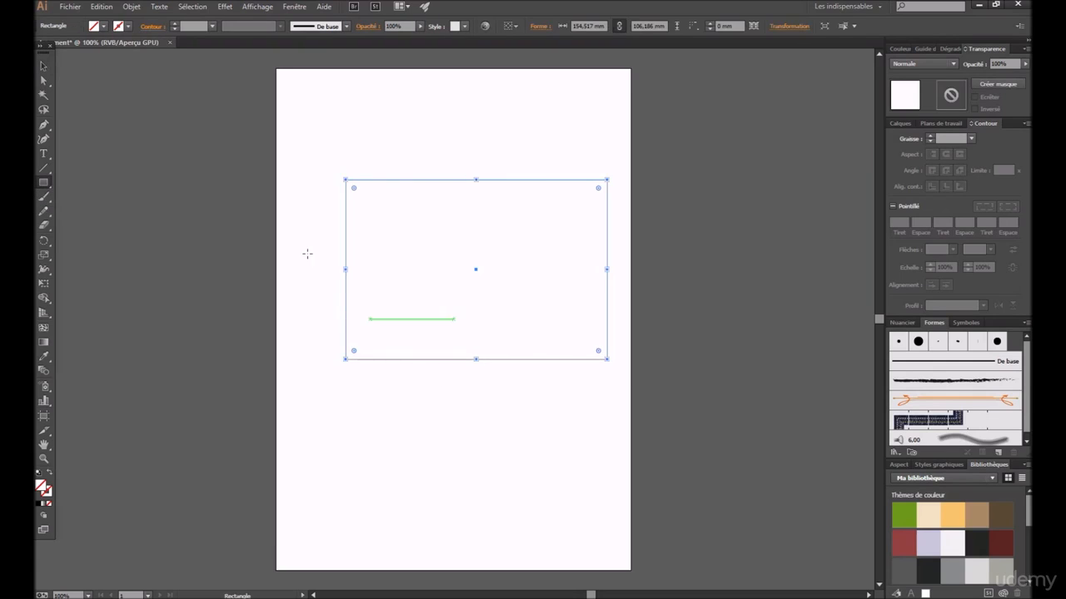
{"action": "left_click", "coordinate": [44, 67]}
{"action": "left_click", "coordinate": [233, 138]}
{"action": "left_click_drag", "start_coordinate": [358, 173], "coordinate": [629, 457]}
{"action": "left_click", "coordinate": [629, 458]}
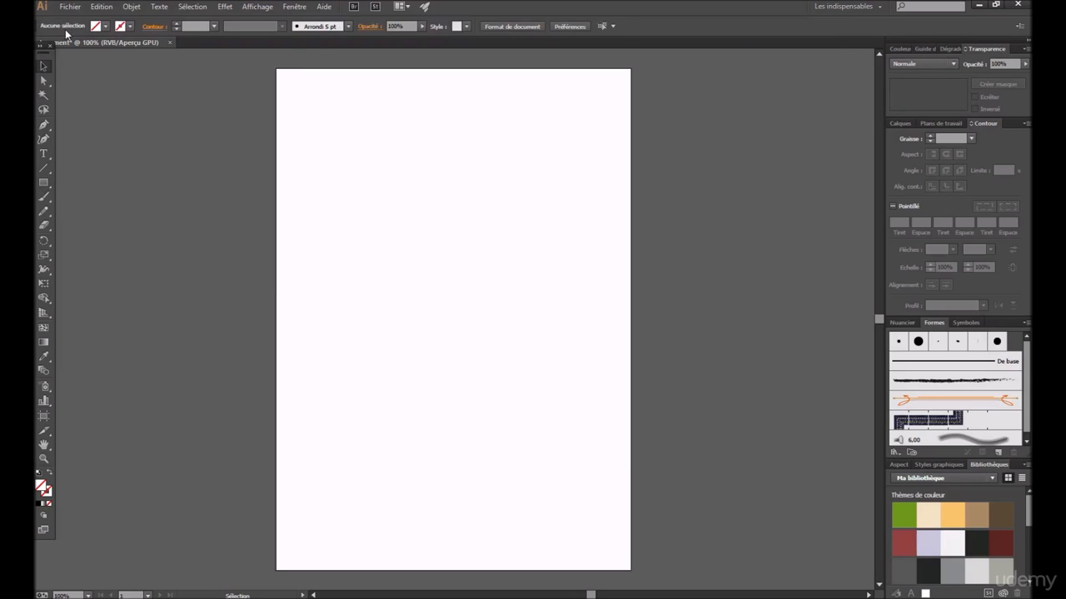
Choose white as the fill colour in the colour picker
{"action": "left_click", "coordinate": [47, 492]}
{"action": "double_click", "coordinate": [44, 490]}
{"action": "left_click_drag", "start_coordinate": [613, 325], "coordinate": [522, 385]}
{"action": "left_click", "coordinate": [823, 228]}
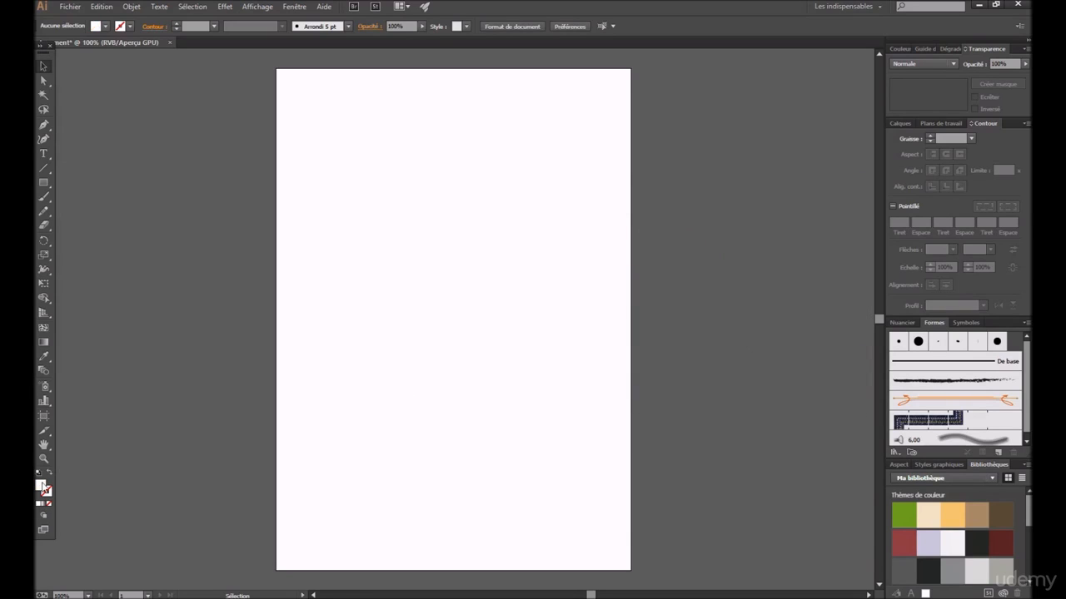
Reset the fill and stroke to their defaults and swap them to get a black fill with a white stroke
{"action": "left_click", "coordinate": [38, 473]}
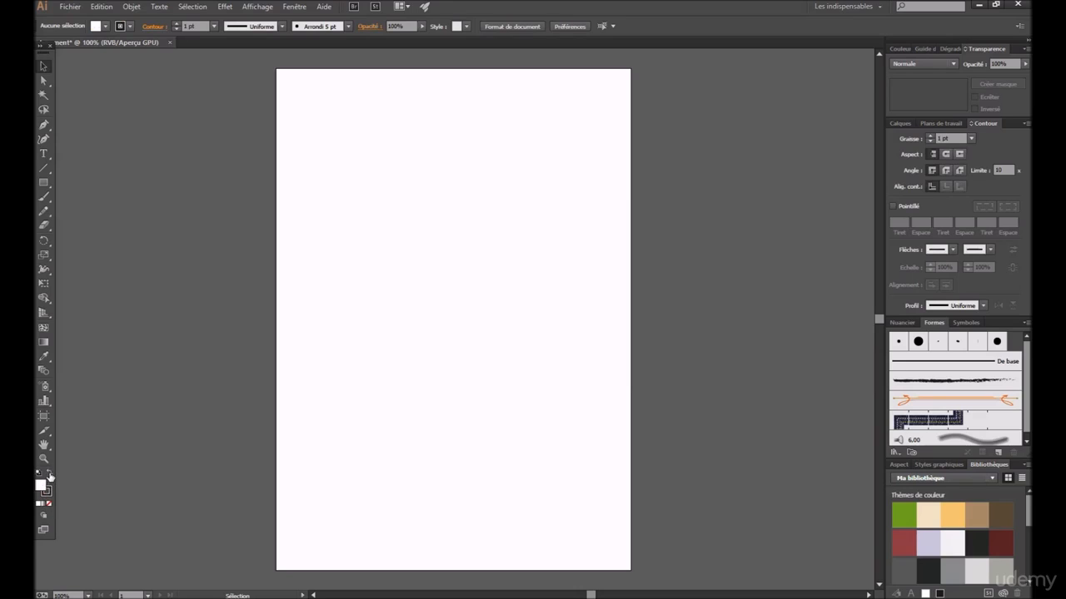
{"action": "left_click", "coordinate": [50, 474]}
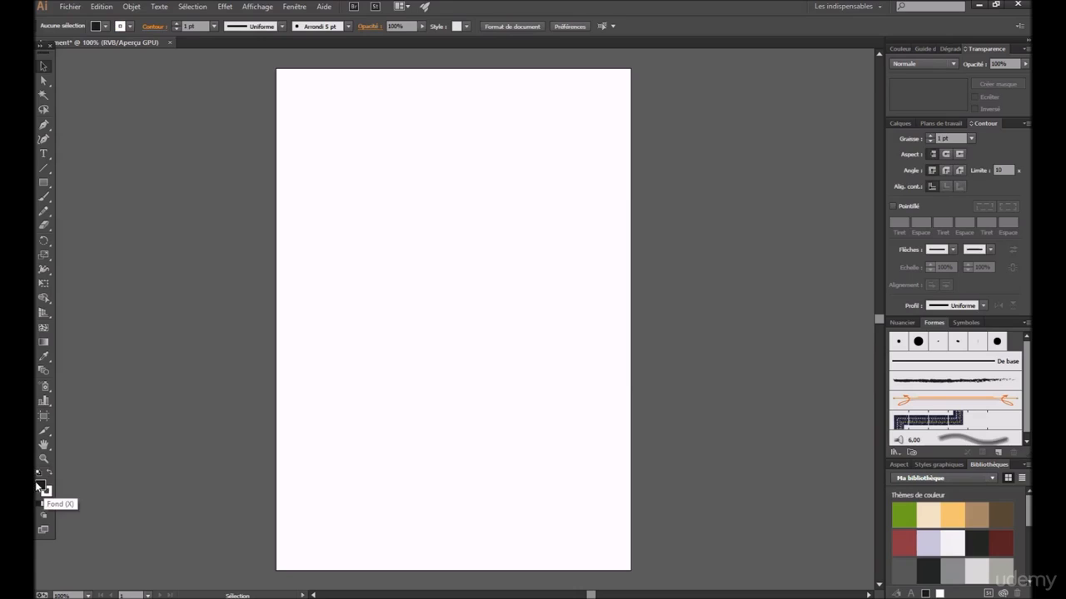
Draw a black-filled, white-stroked rectangle about 181 by 131 mm across the page and delete it
{"action": "left_click", "coordinate": [45, 185]}
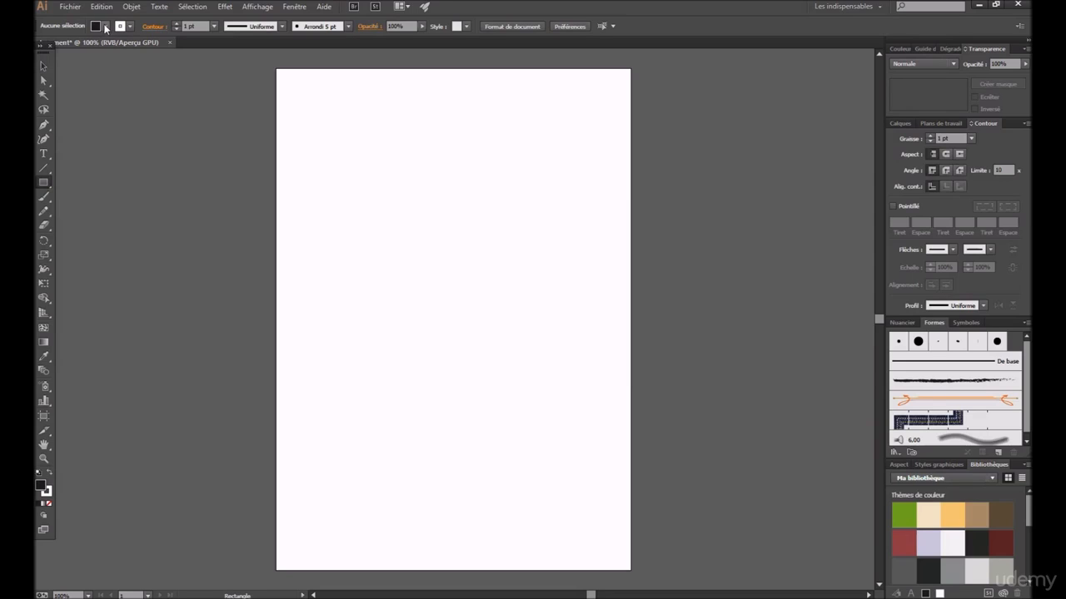
{"action": "left_click_drag", "start_coordinate": [303, 173], "coordinate": [607, 392]}
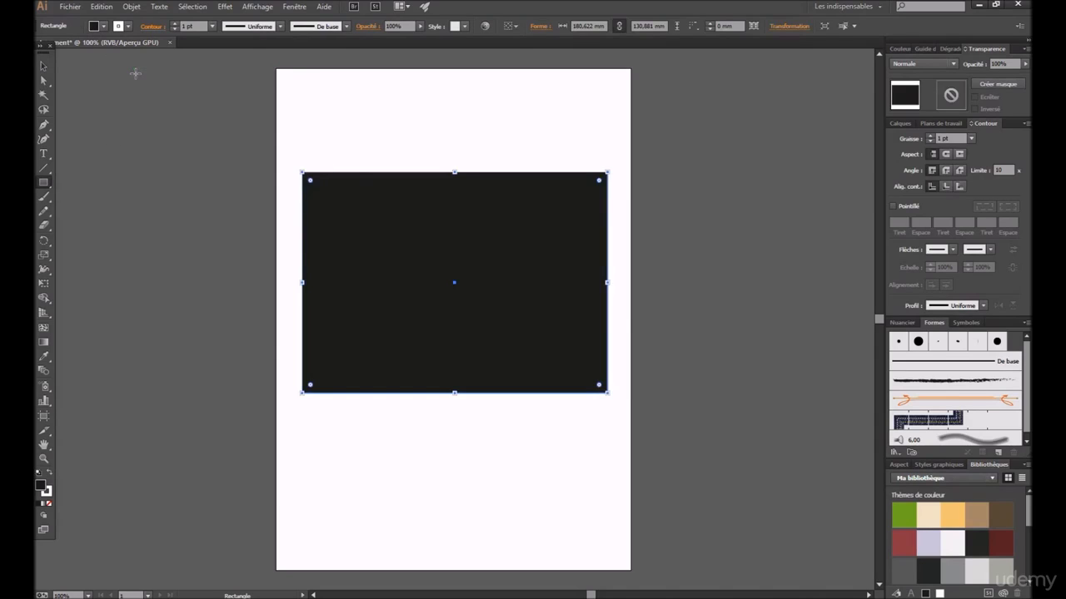
{"action": "left_click", "coordinate": [44, 489]}
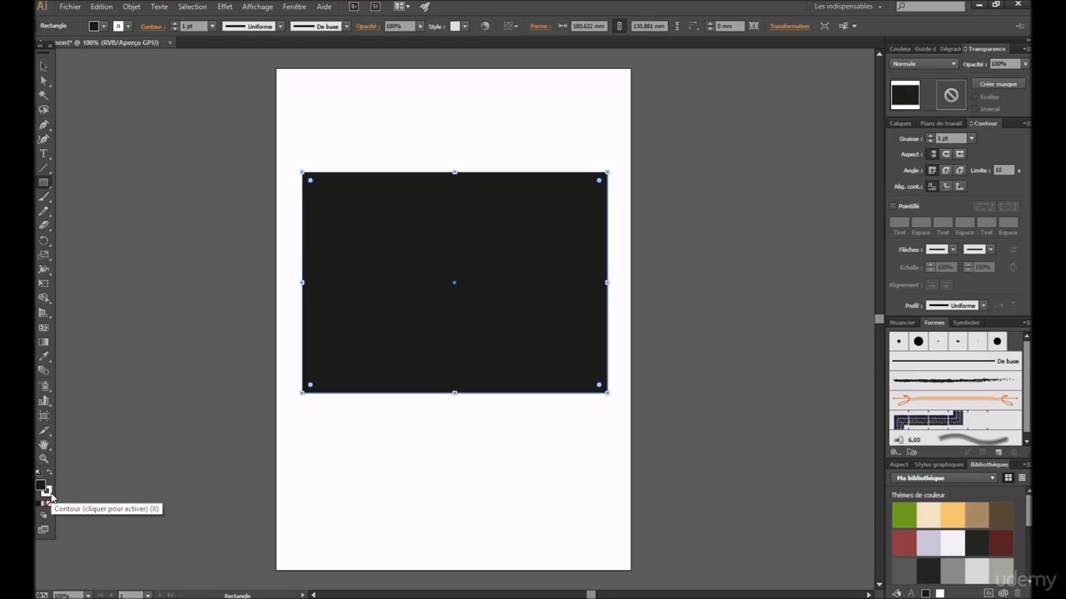
{"action": "key", "text": "v"}
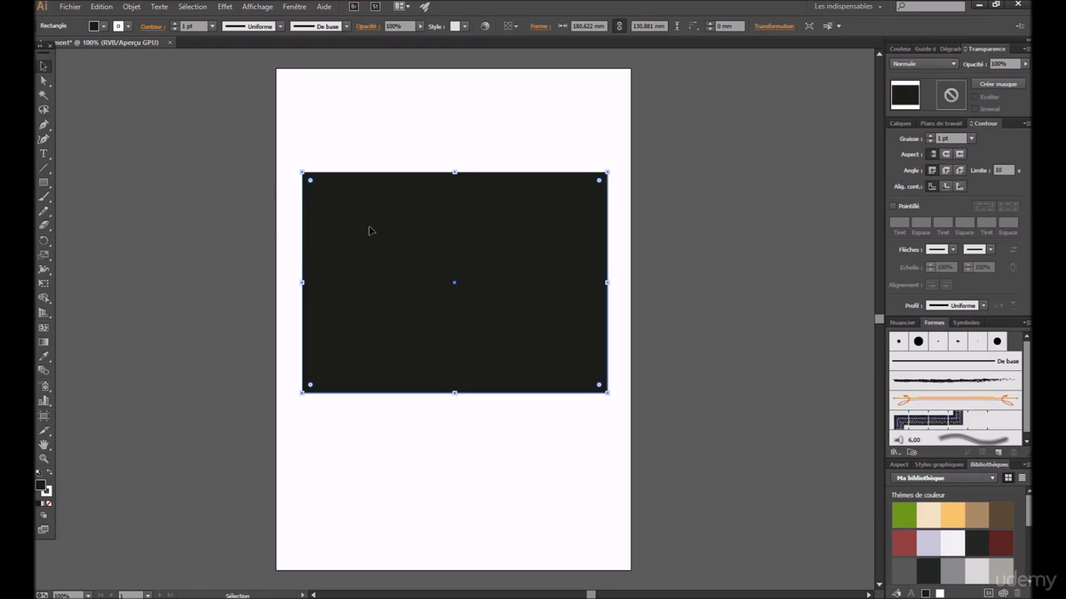
{"action": "key", "text": "Delete"}
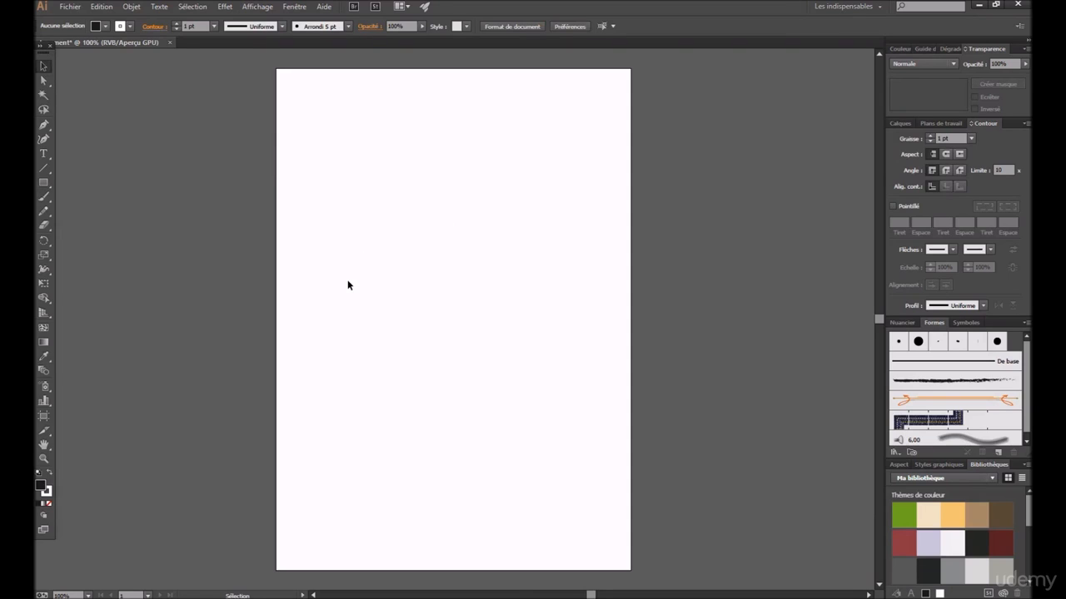
Swap back to a white fill with a black stroke and draw a rectangle about 147 by 115 mm
{"action": "left_click", "coordinate": [48, 473]}
{"action": "left_click", "coordinate": [45, 187]}
{"action": "left_click_drag", "start_coordinate": [321, 176], "coordinate": [571, 371]}
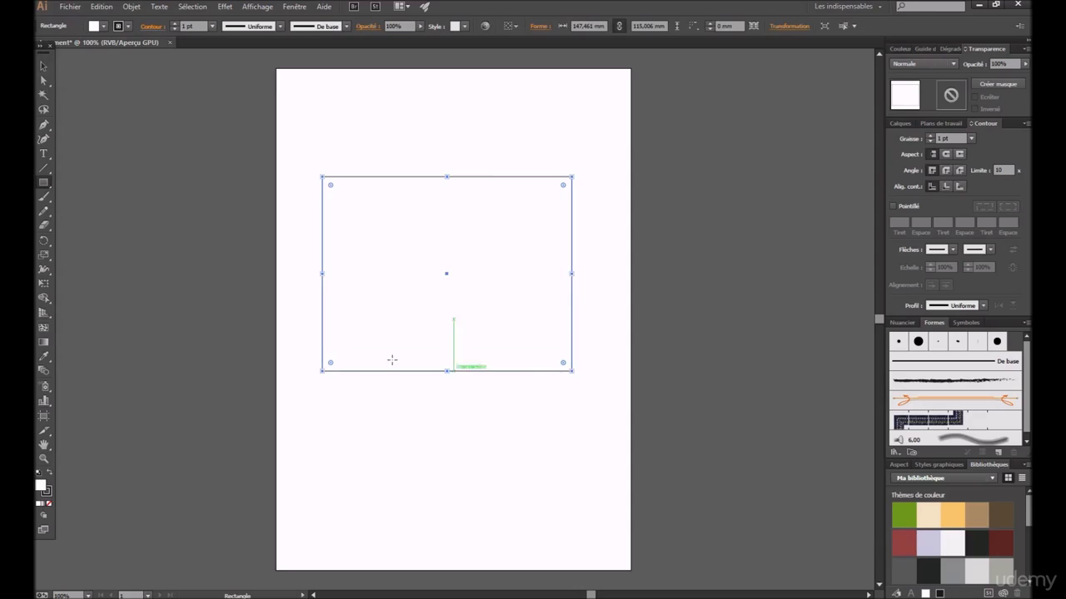
Deselect the outlined rectangle, and marquee-select and delete it
{"action": "left_click", "coordinate": [44, 66]}
{"action": "left_click", "coordinate": [145, 111]}
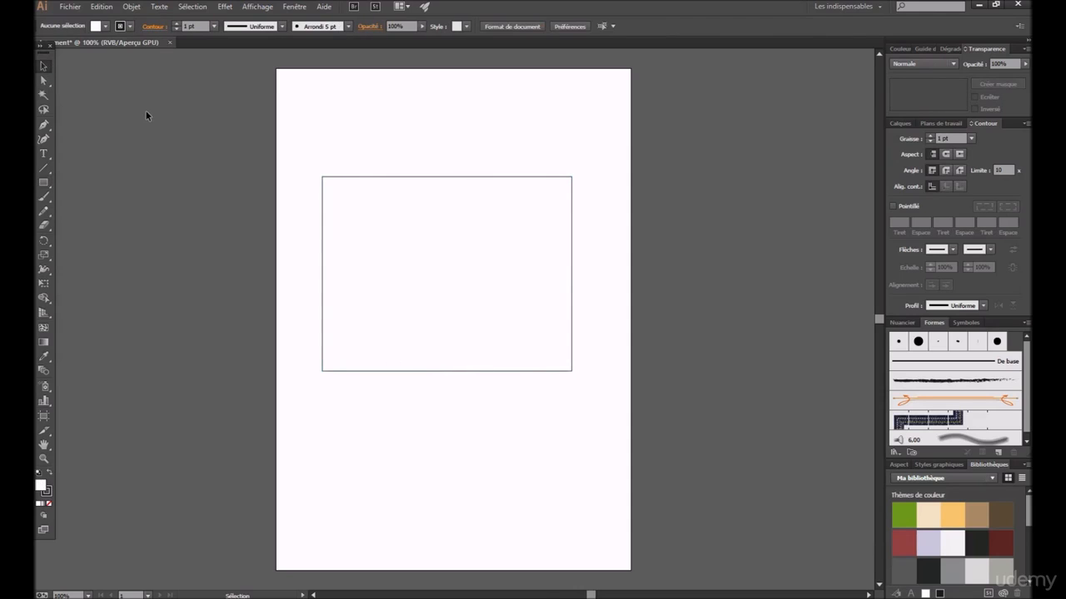
{"action": "left_click_drag", "start_coordinate": [292, 148], "coordinate": [611, 432]}
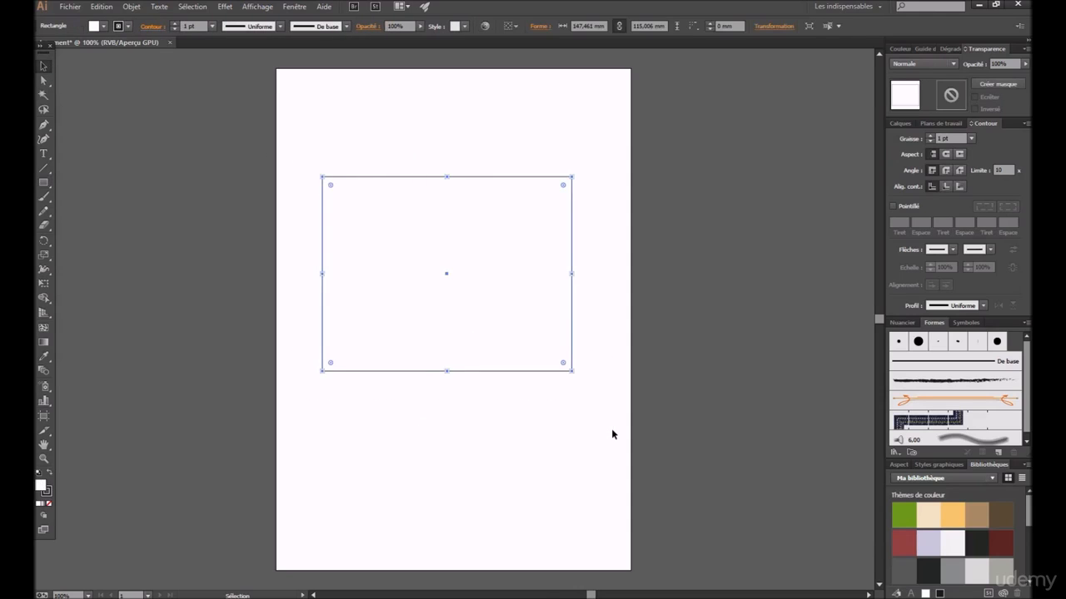
{"action": "left_click", "coordinate": [612, 433]}
Draw a diagonal straight line descending to the right, spanning about 76 mm by 154 mm, and deselect it
{"action": "left_click", "coordinate": [45, 167]}
{"action": "left_click_drag", "start_coordinate": [345, 151], "coordinate": [477, 412]}
{"action": "left_click", "coordinate": [44, 65]}
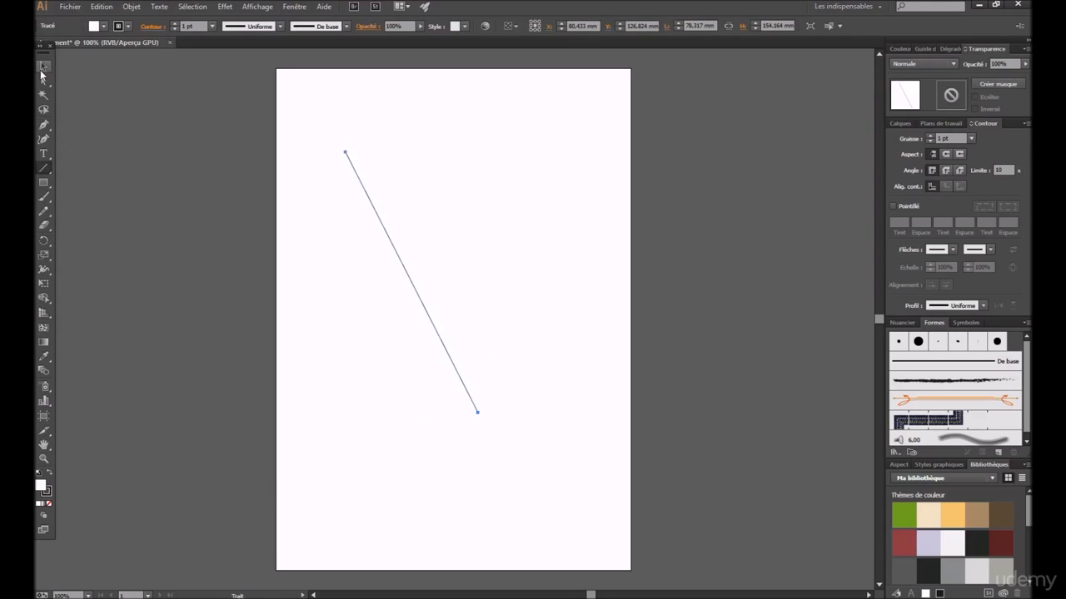
{"action": "left_click", "coordinate": [308, 235]}
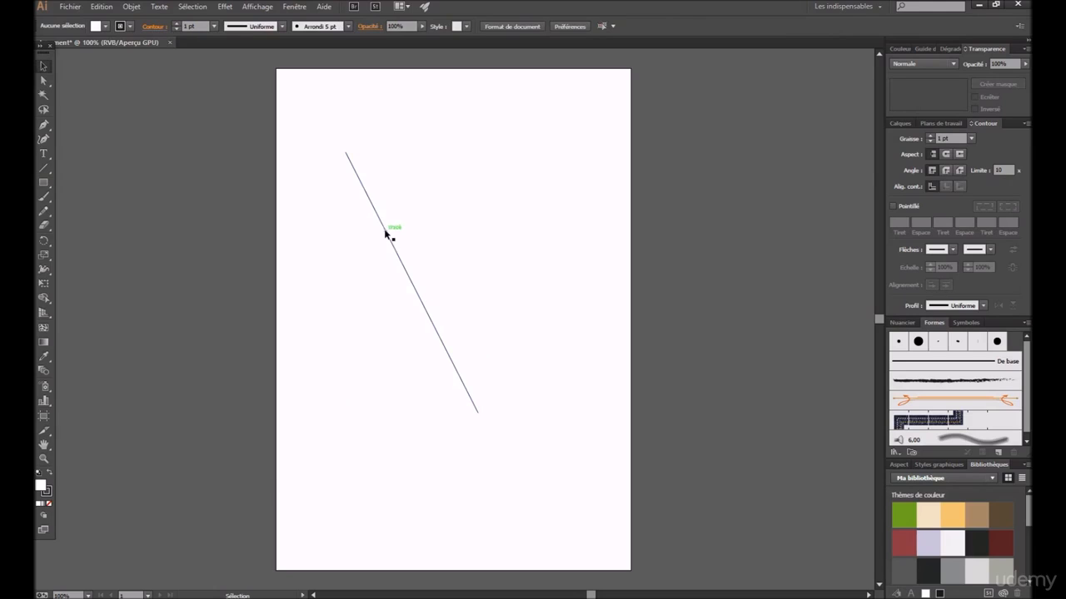
Select the diagonal line and increase its stroke weight to 23 pt
{"action": "left_click", "coordinate": [362, 192]}
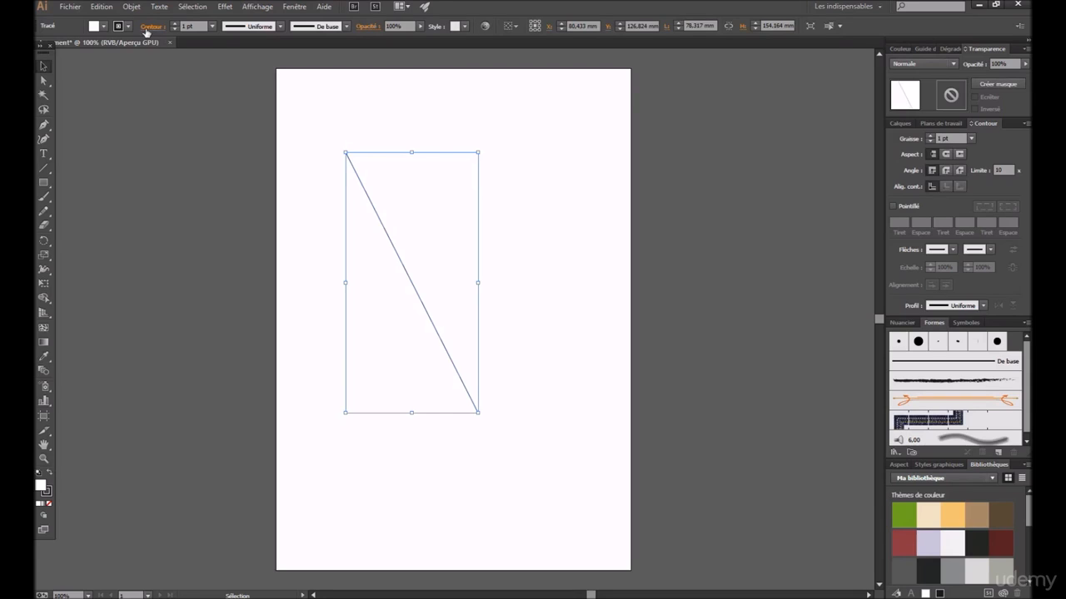
{"action": "left_click", "coordinate": [200, 25]}
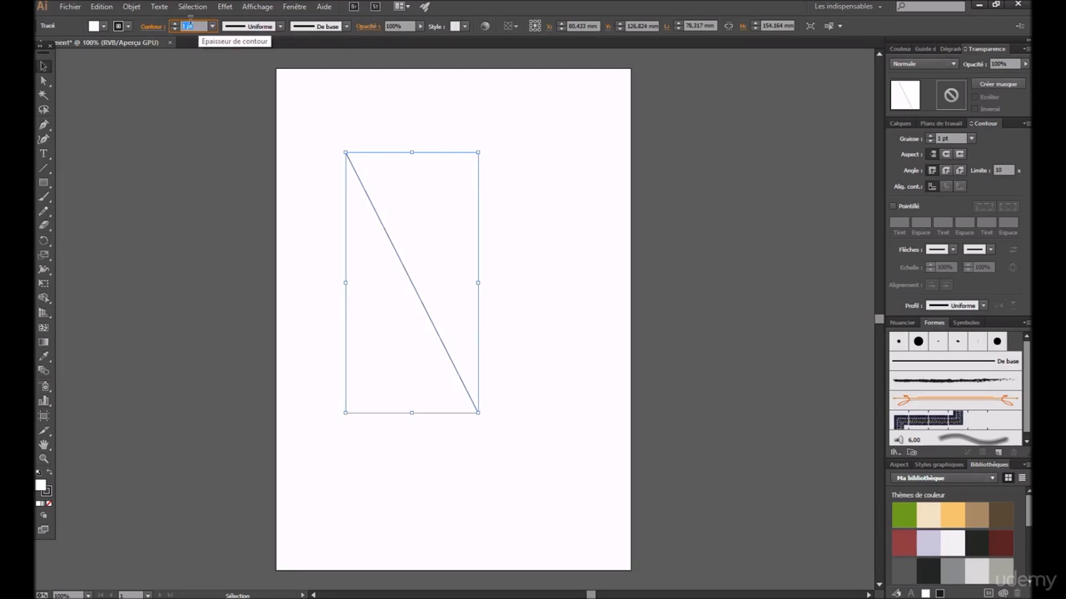
{"action": "left_click", "coordinate": [175, 23]}
{"action": "left_click", "coordinate": [175, 24]}
{"action": "left_click", "coordinate": [175, 24]}
{"action": "left_click", "coordinate": [175, 23]}
{"action": "left_click", "coordinate": [174, 23]}
{"action": "left_click", "coordinate": [175, 23]}
{"action": "left_click", "coordinate": [175, 23]}
{"action": "left_click", "coordinate": [175, 23]}
{"action": "left_click", "coordinate": [175, 23]}
{"action": "left_click", "coordinate": [175, 23]}
{"action": "left_click", "coordinate": [175, 23]}
{"action": "left_click", "coordinate": [175, 23]}
{"action": "left_click", "coordinate": [175, 24]}
{"action": "left_click", "coordinate": [175, 23]}
{"action": "left_click", "coordinate": [175, 23]}
{"action": "left_click", "coordinate": [175, 24]}
{"action": "left_click", "coordinate": [175, 24]}
{"action": "left_click", "coordinate": [174, 23]}
{"action": "left_click", "coordinate": [175, 23]}
{"action": "left_click", "coordinate": [175, 23]}
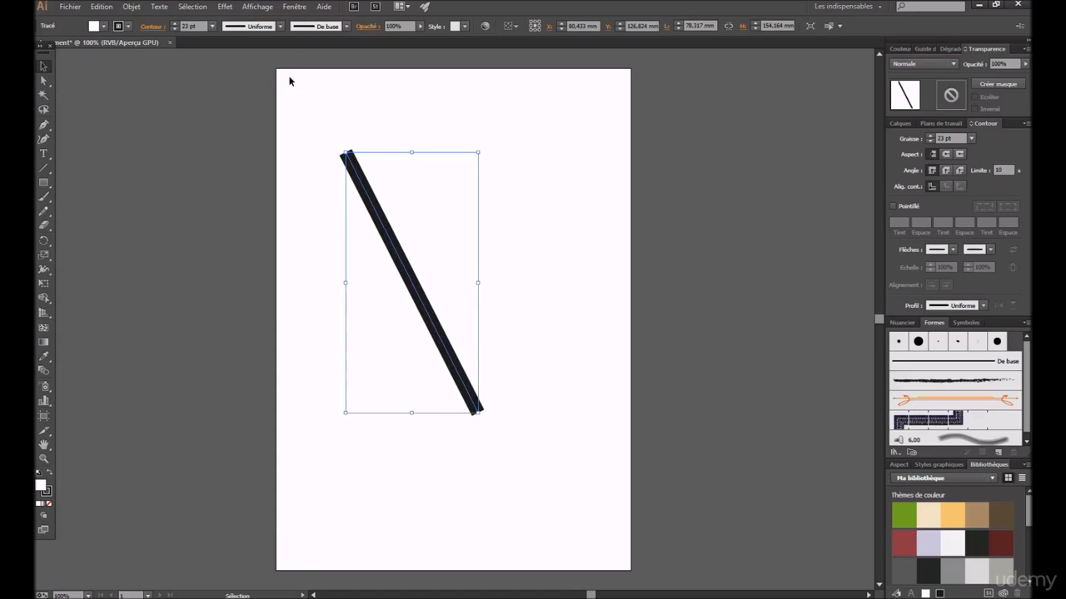
Apply the lens-shaped, wavy and tapering triangular width profiles in turn to the diagonal line, and delete the line
{"action": "left_click", "coordinate": [278, 27]}
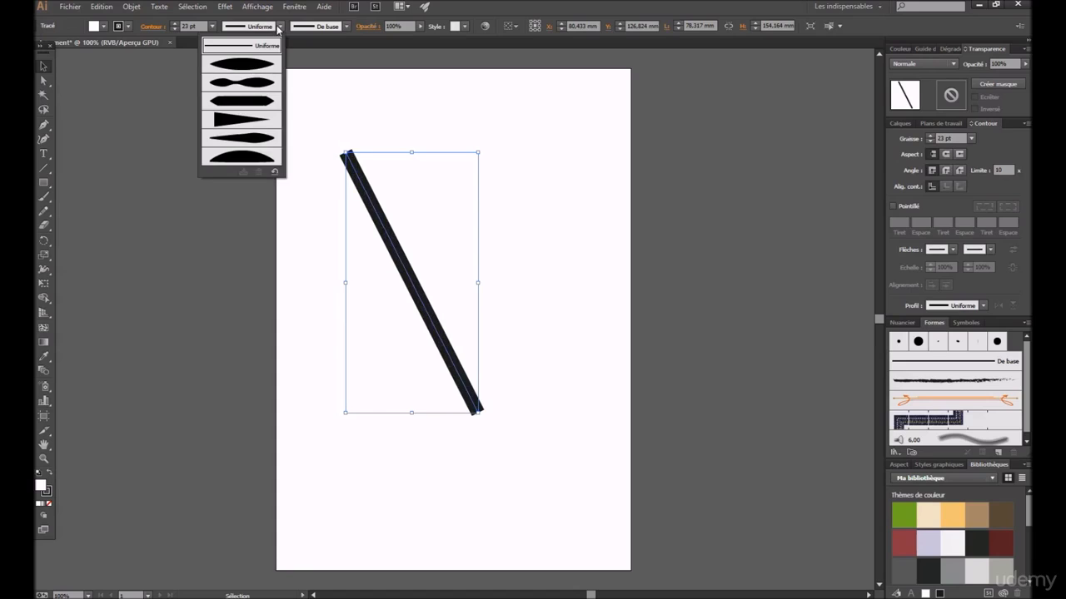
{"action": "left_click", "coordinate": [264, 70]}
{"action": "left_click", "coordinate": [278, 27]}
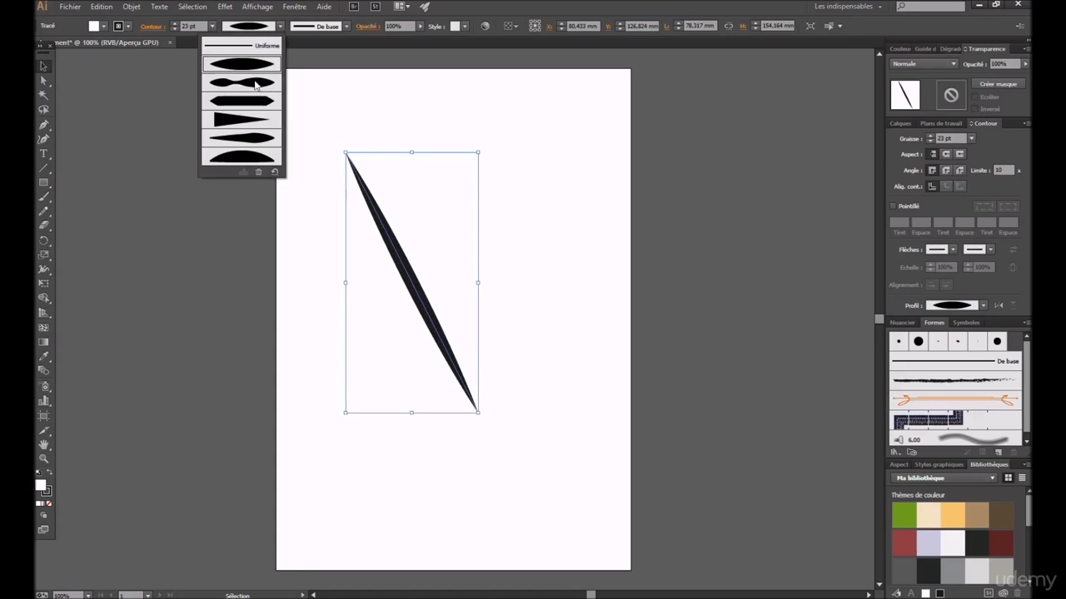
{"action": "left_click", "coordinate": [256, 79]}
{"action": "left_click", "coordinate": [273, 30]}
{"action": "left_click", "coordinate": [246, 121]}
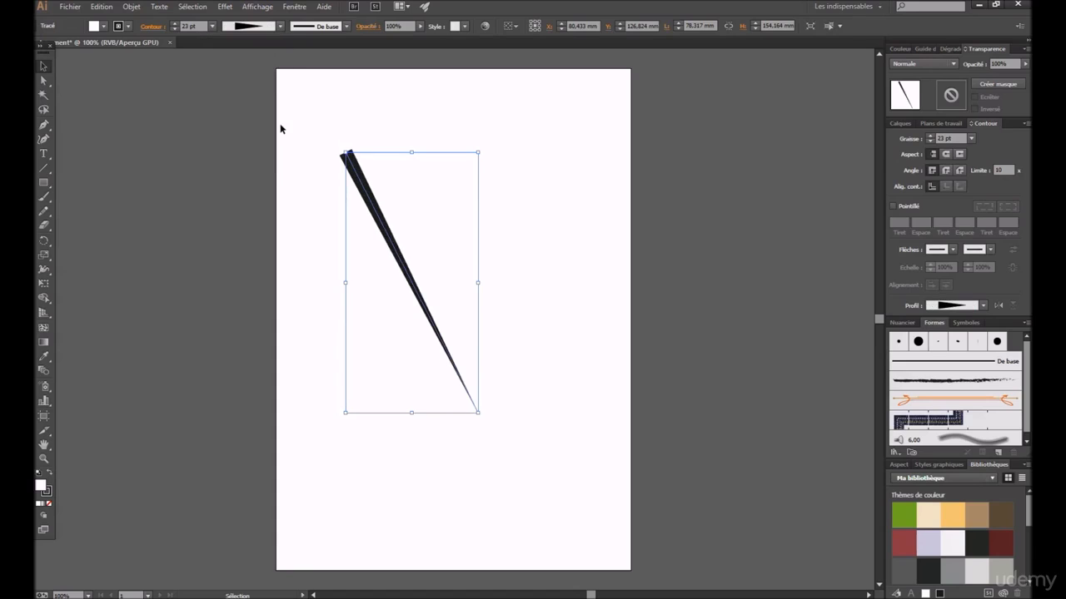
{"action": "left_click", "coordinate": [267, 30]}
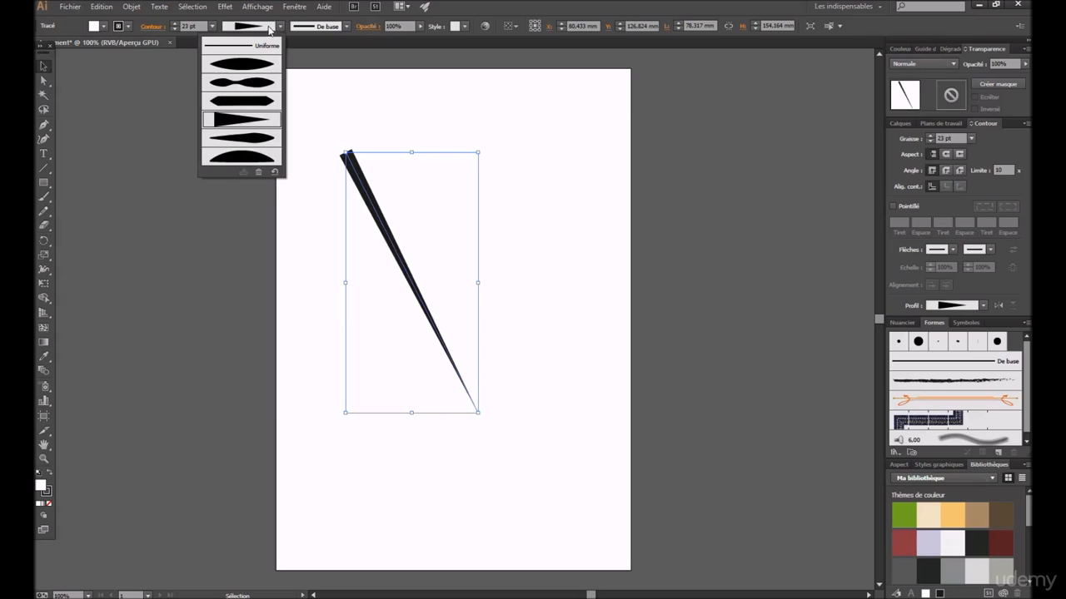
{"action": "left_click", "coordinate": [271, 31]}
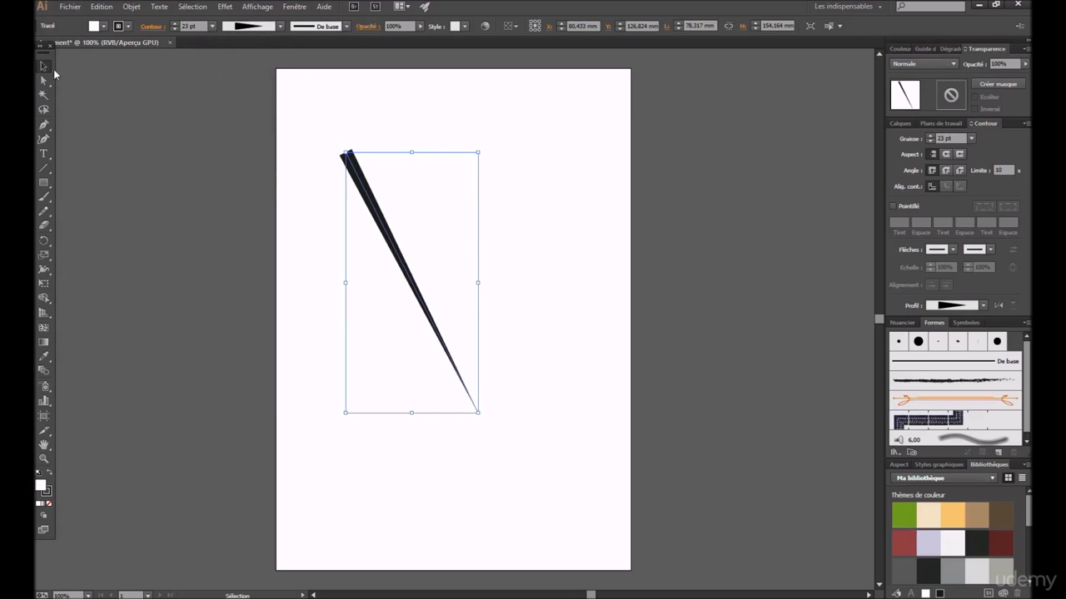
{"action": "key", "text": "Delete"}
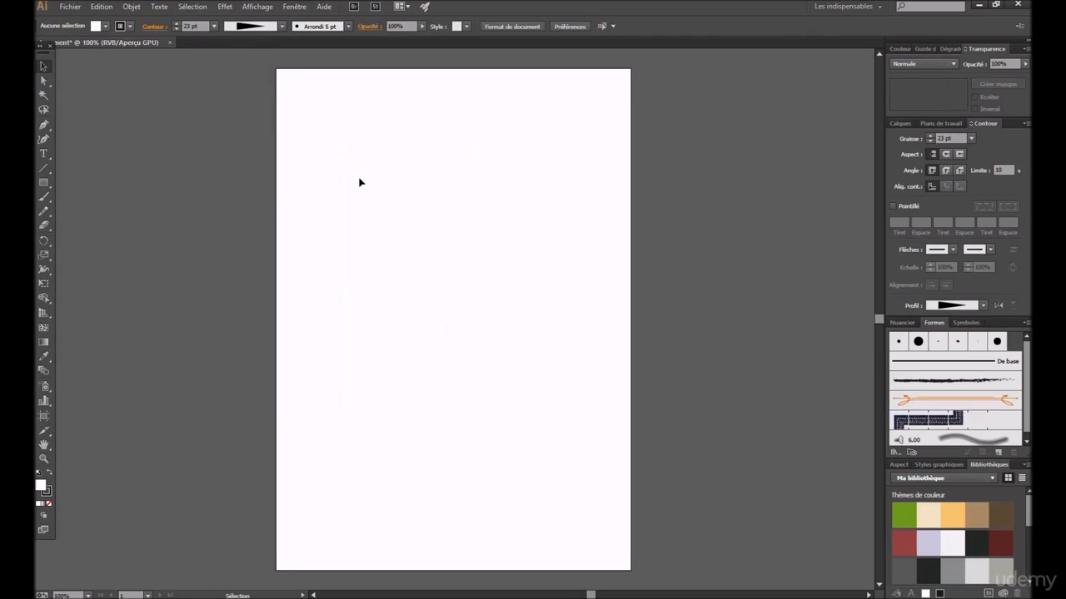
Draw a halo about 238 mm across, rays included, in the upper part of the page, and deselect it
{"action": "left_click", "coordinate": [44, 184]}
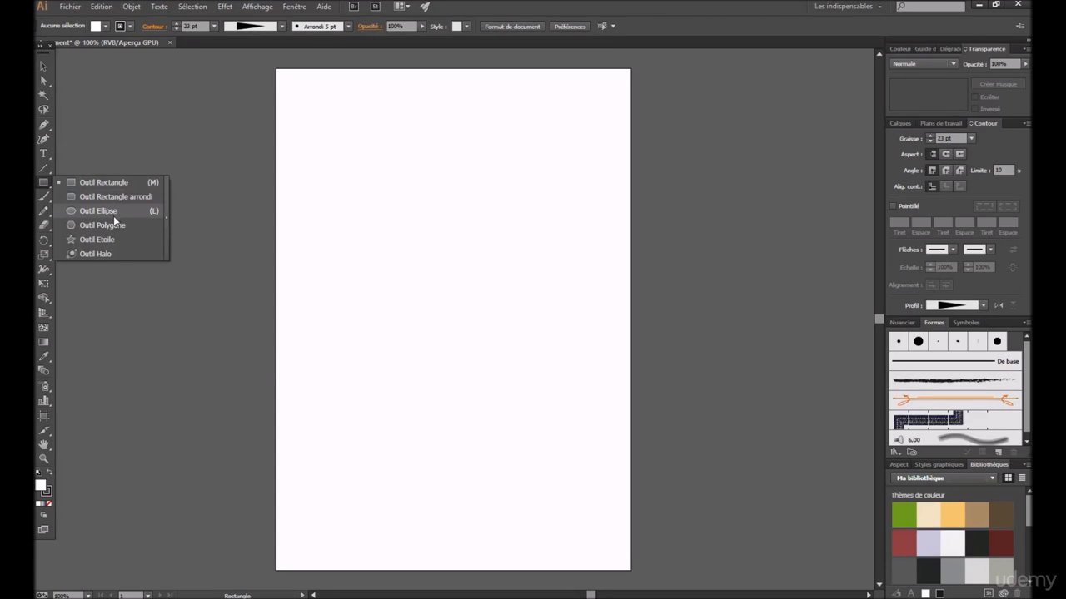
{"action": "left_click", "coordinate": [113, 254]}
{"action": "left_click_drag", "start_coordinate": [354, 223], "coordinate": [418, 274]}
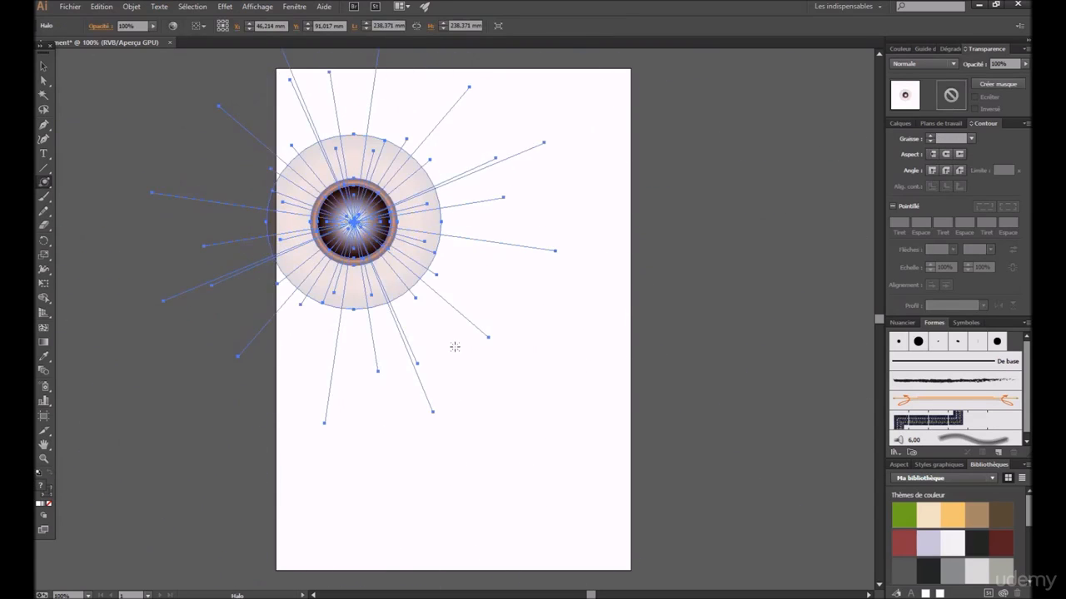
{"action": "key", "text": "v"}
{"action": "left_click", "coordinate": [161, 141]}
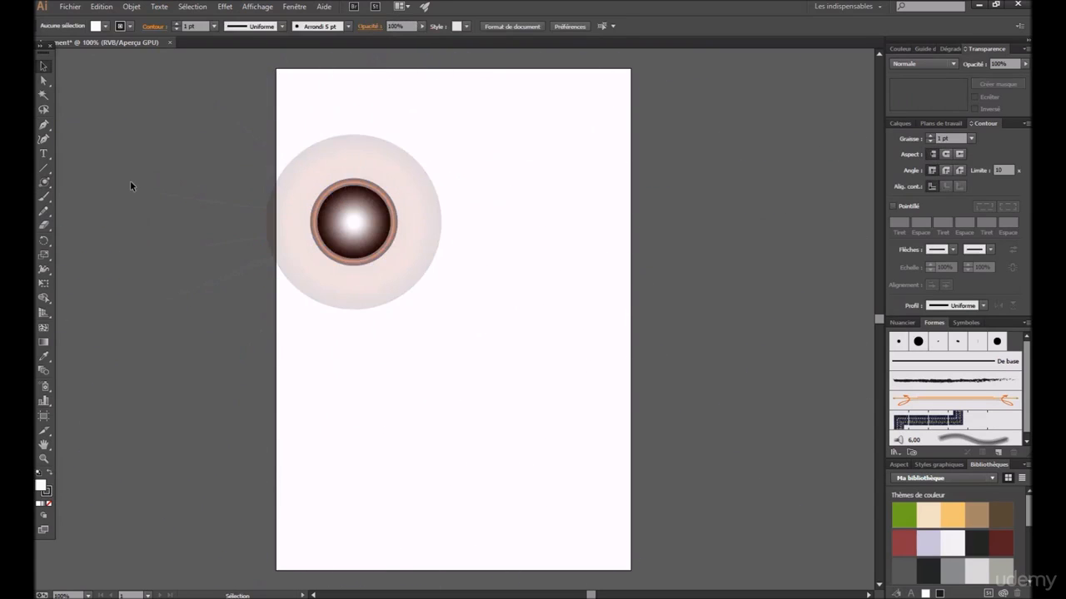
Reshape the halo by pulling several of its ray anchor points outward with the Direct Selection tool
{"action": "left_click", "coordinate": [43, 80]}
{"action": "left_click_drag", "start_coordinate": [419, 189], "coordinate": [579, 364]}
{"action": "left_click_drag", "start_coordinate": [384, 294], "coordinate": [341, 356]}
{"action": "left_click_drag", "start_coordinate": [365, 229], "coordinate": [496, 259]}
{"action": "left_click", "coordinate": [43, 66]}
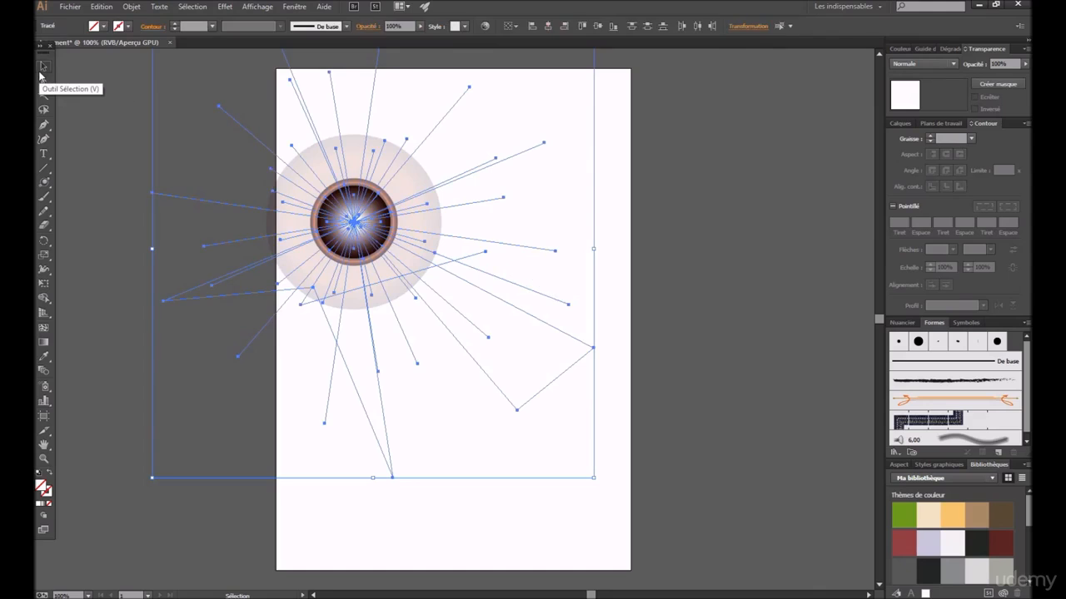
Deselect the ray points, select all the artwork and delete the whole halo
{"action": "left_click", "coordinate": [97, 82]}
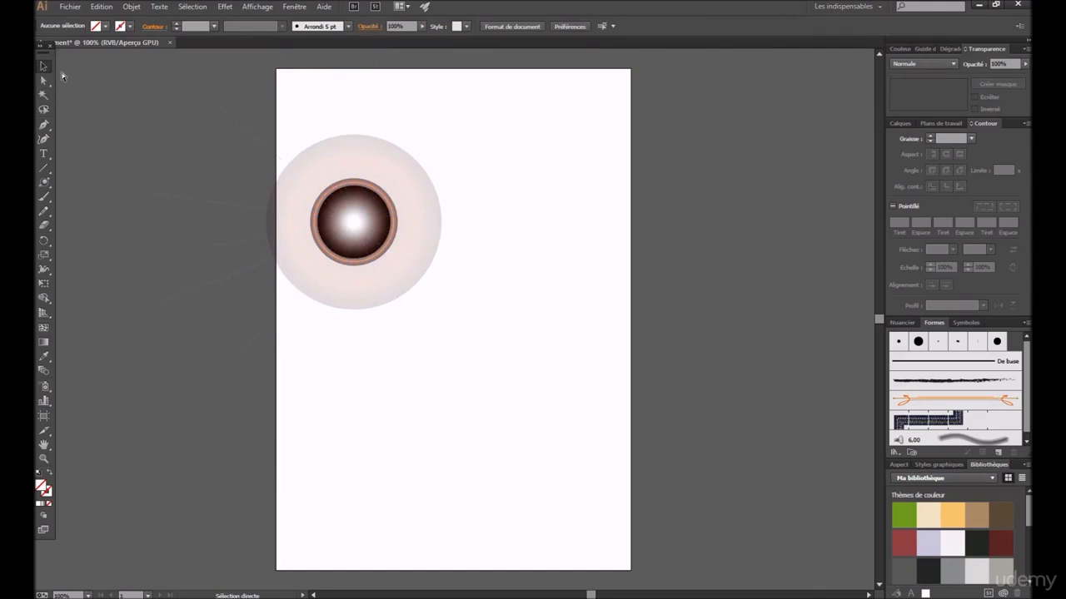
{"action": "key", "text": "ctrl+a"}
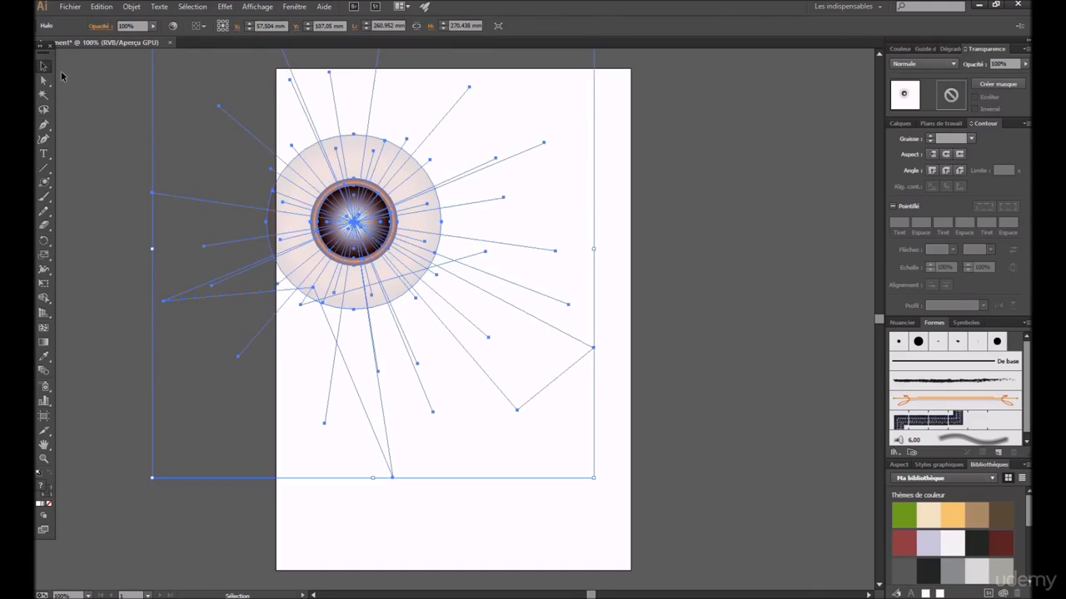
{"action": "key", "text": "Delete"}
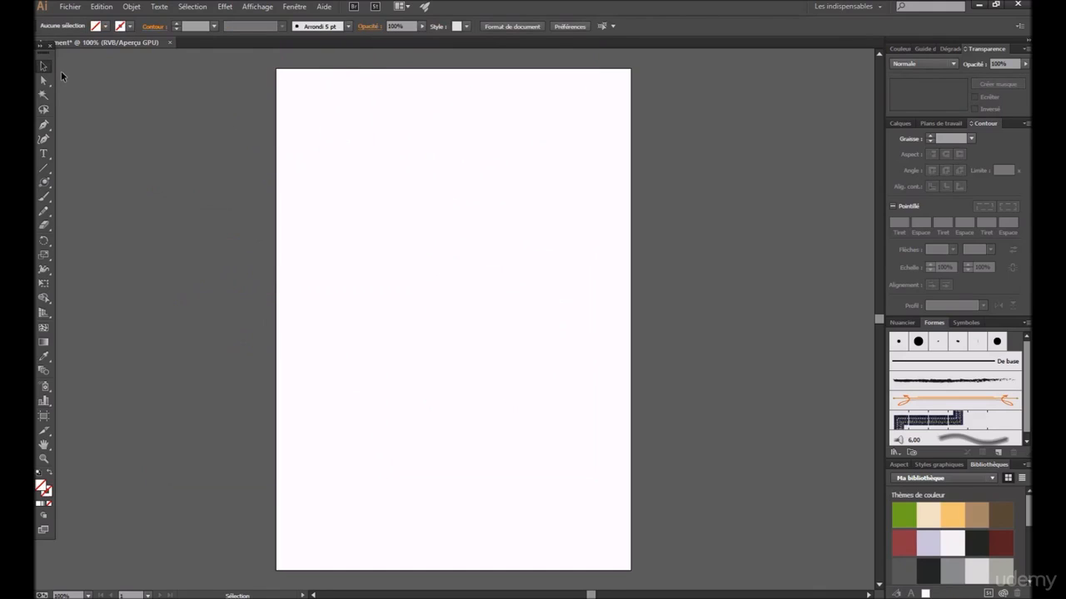
Give the Paintbrush a white fill colour and swap it to a white stroke with no fill
{"action": "left_click_drag", "start_coordinate": [44, 177], "coordinate": [94, 180]}
{"action": "left_click", "coordinate": [42, 197]}
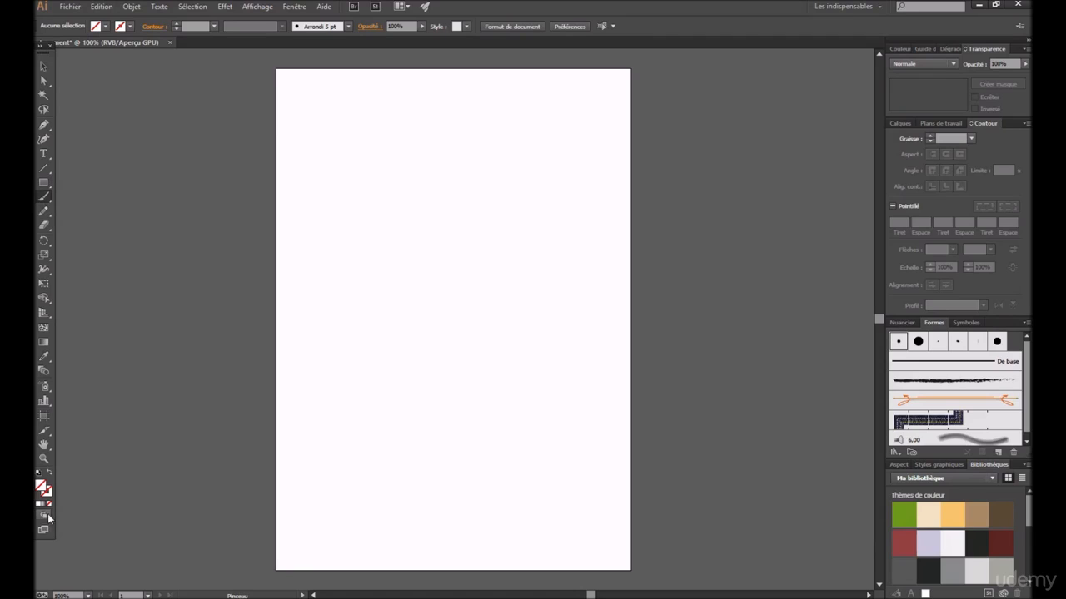
{"action": "double_click", "coordinate": [41, 489]}
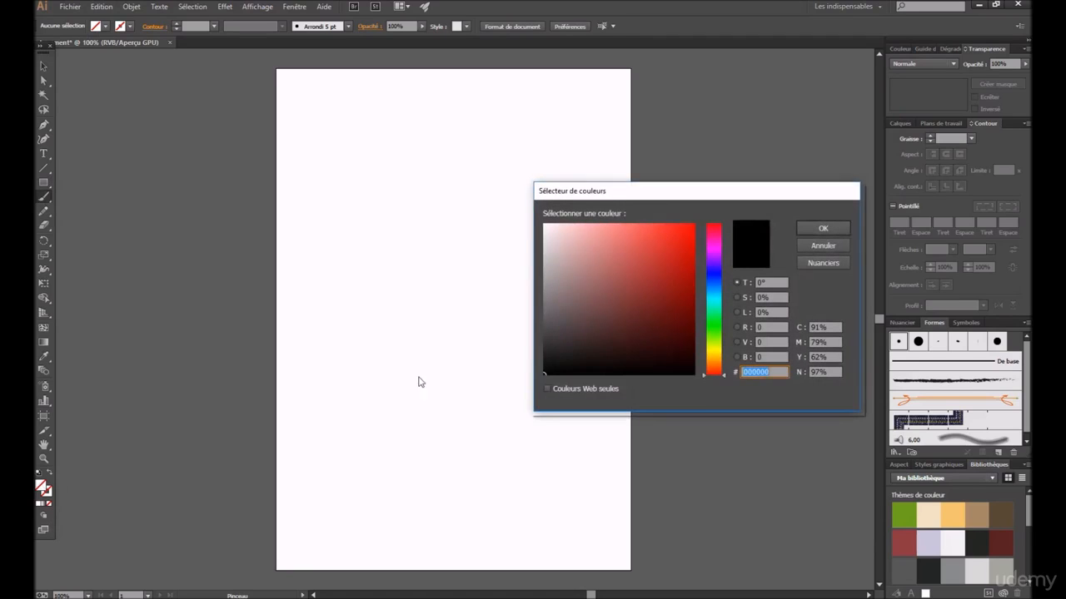
{"action": "left_click", "coordinate": [820, 227]}
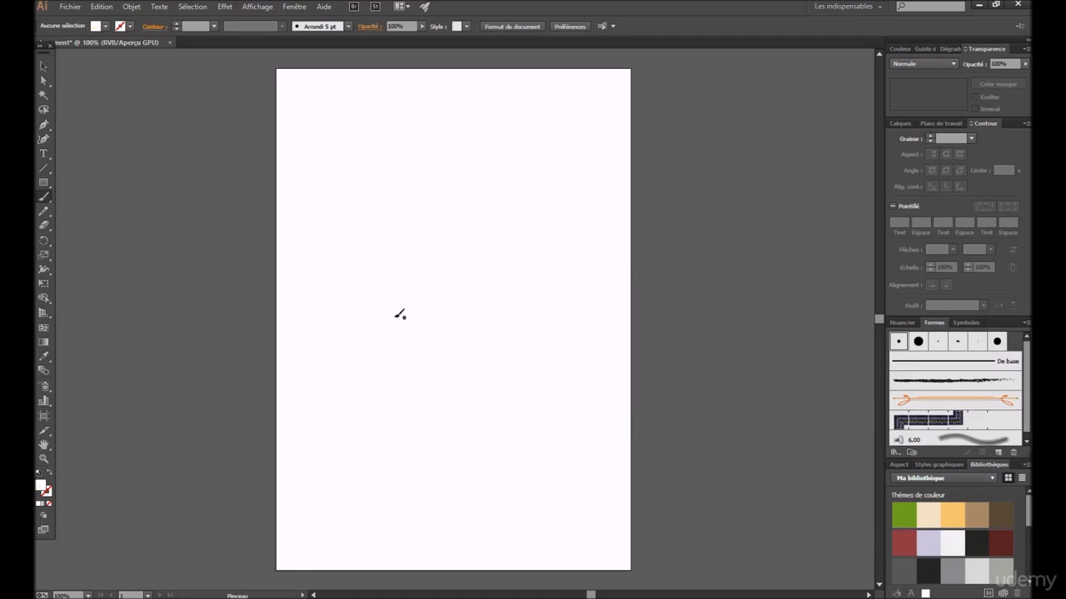
{"action": "key", "text": "shift+x"}
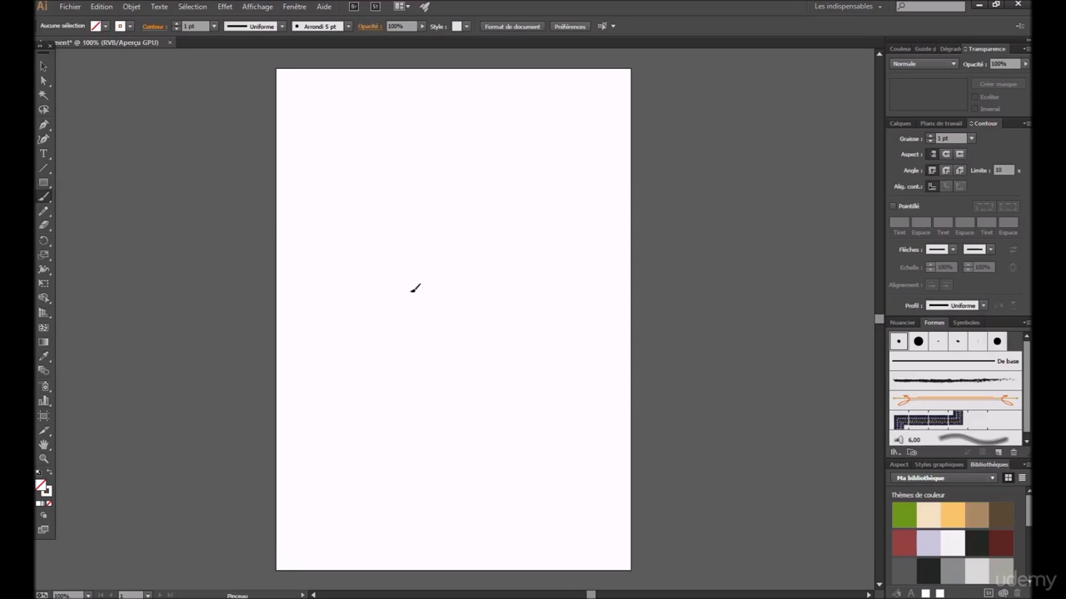
Choose black swatches for the Paintbrush's stroke and fill colours
{"action": "left_click", "coordinate": [44, 198]}
{"action": "left_click", "coordinate": [128, 27]}
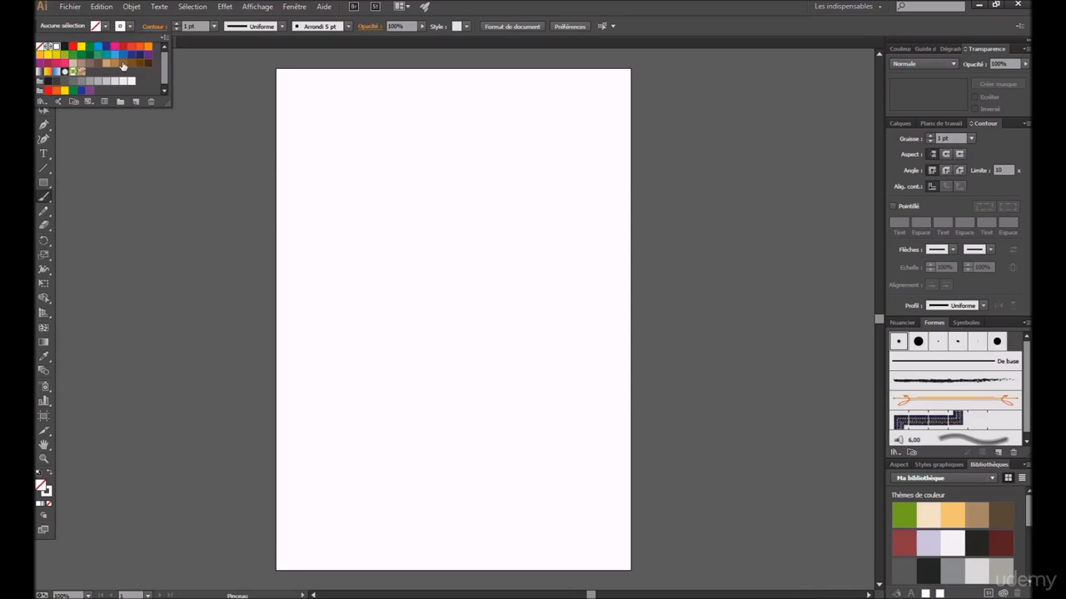
{"action": "left_click", "coordinate": [67, 48]}
{"action": "left_click", "coordinate": [392, 248]}
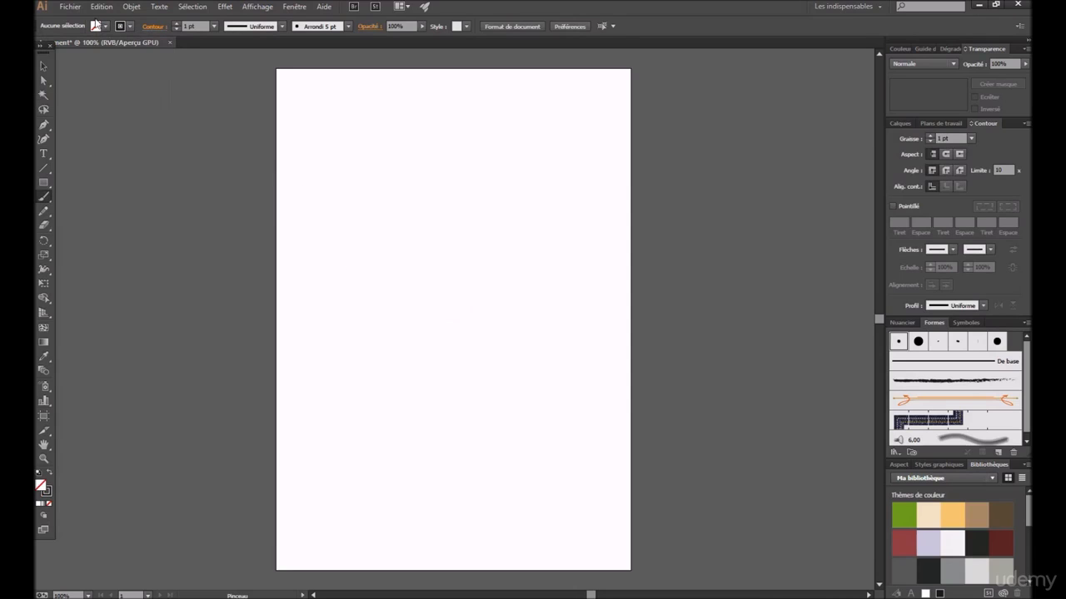
{"action": "left_click", "coordinate": [105, 27]}
{"action": "left_click", "coordinate": [66, 47]}
{"action": "left_click", "coordinate": [194, 134]}
Paint a looping freehand stroke in the upper half of the page, and select and delete it
{"action": "mouse_move", "coordinate": [371, 304]}
{"action": "left_mouse_down"}
{"action": "mouse_move", "coordinate": [398, 227]}
{"action": "mouse_move", "coordinate": [526, 274]}
{"action": "mouse_move", "coordinate": [495, 204]}
{"action": "mouse_move", "coordinate": [383, 292]}
{"action": "mouse_move", "coordinate": [394, 176]}
{"action": "mouse_move", "coordinate": [435, 190]}
{"action": "left_mouse_up"}
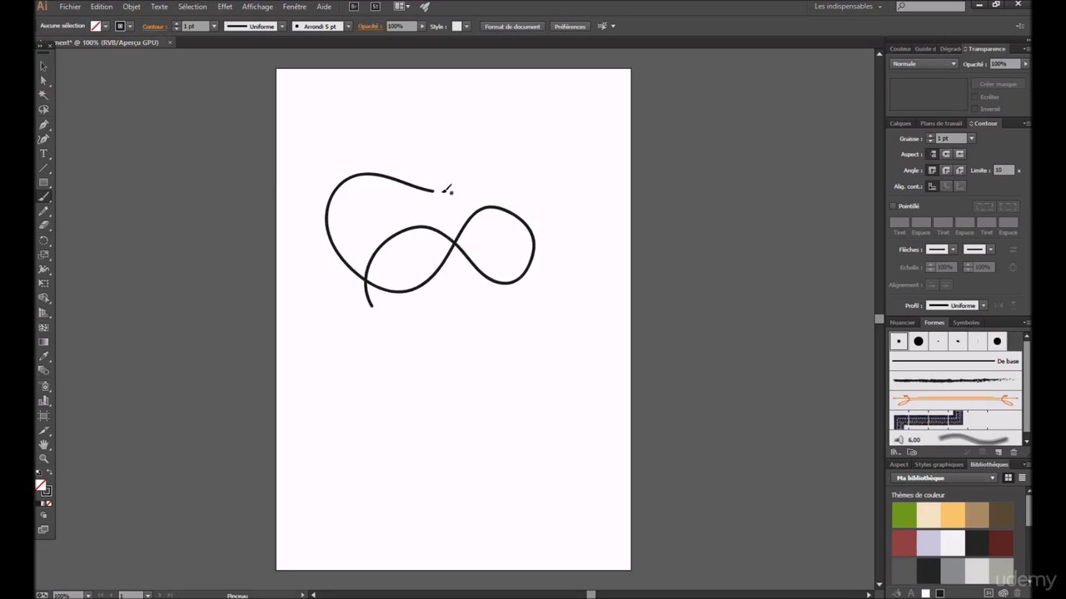
{"action": "left_click", "coordinate": [44, 66]}
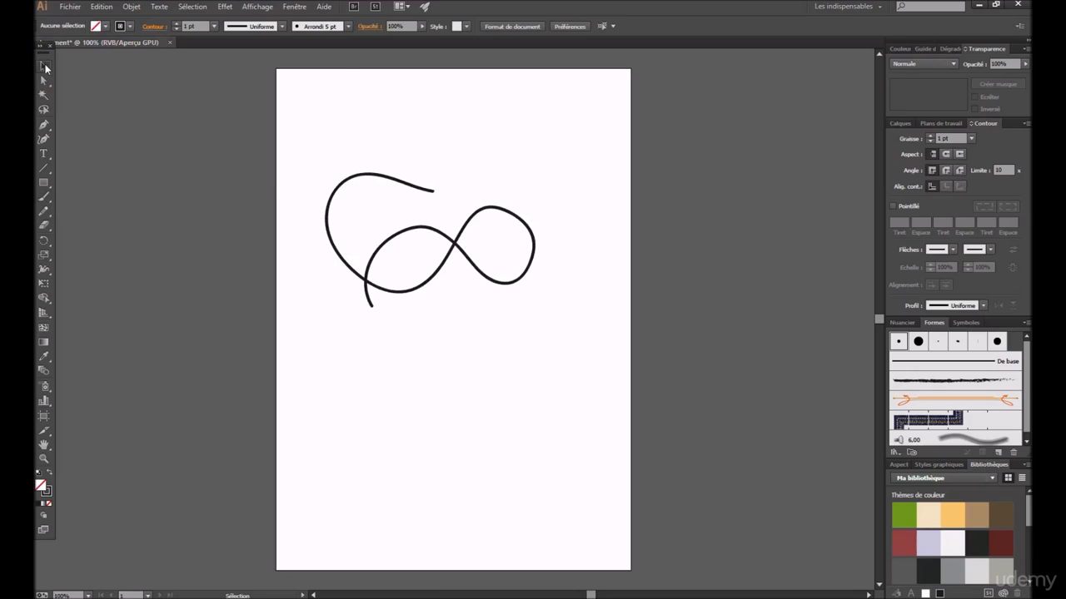
{"action": "left_click", "coordinate": [419, 188]}
{"action": "key", "text": "Delete"}
Set the Paintbrush stroke weight to 20 pt and paint a descending diagonal stroke spanning about 135 by 197 mm
{"action": "left_click", "coordinate": [43, 197]}
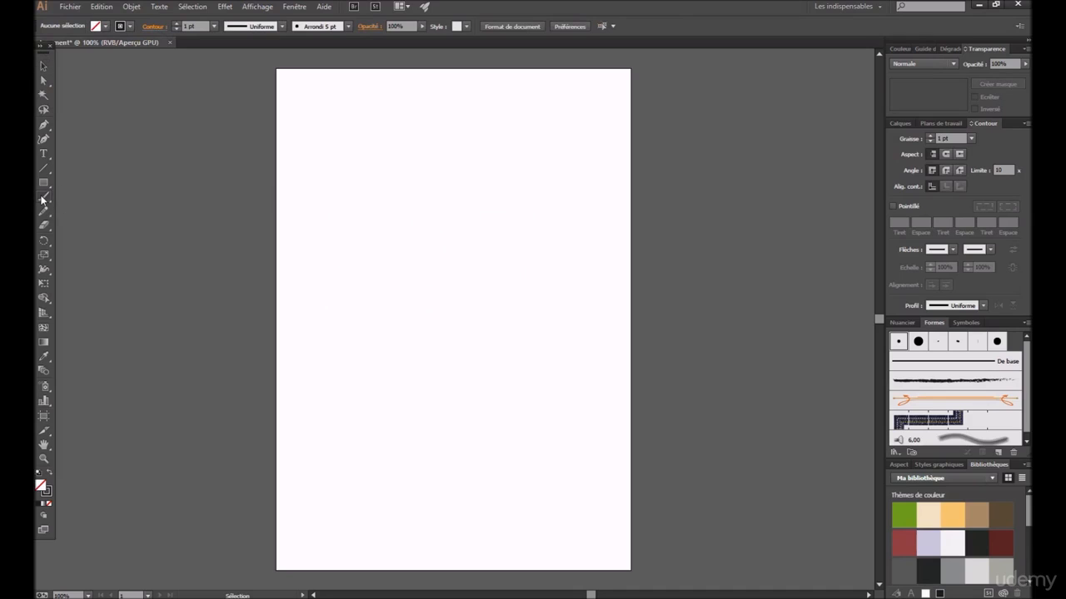
{"action": "left_click", "coordinate": [216, 26]}
{"action": "left_click", "coordinate": [229, 267]}
{"action": "mouse_move", "coordinate": [319, 109]}
{"action": "left_mouse_down"}
{"action": "mouse_move", "coordinate": [333, 197]}
{"action": "mouse_move", "coordinate": [369, 272]}
{"action": "mouse_move", "coordinate": [448, 354]}
{"action": "mouse_move", "coordinate": [491, 429]}
{"action": "mouse_move", "coordinate": [549, 442]}
{"action": "left_mouse_up"}
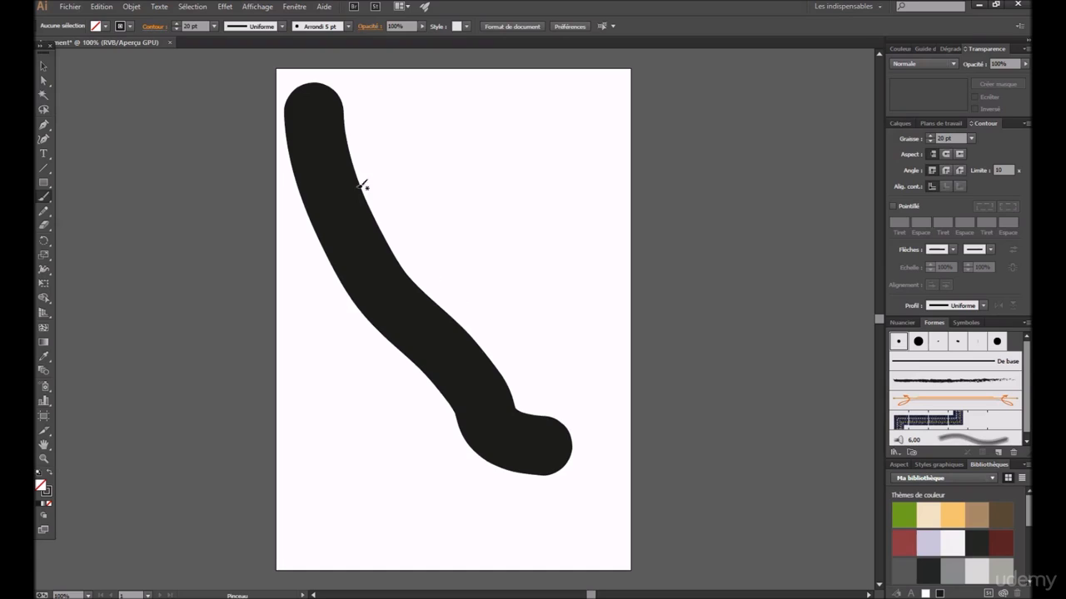
Select the thick painted stroke with the Selection tool and delete it
{"action": "left_click", "coordinate": [44, 66]}
{"action": "left_click", "coordinate": [367, 227]}
{"action": "left_click", "coordinate": [364, 236]}
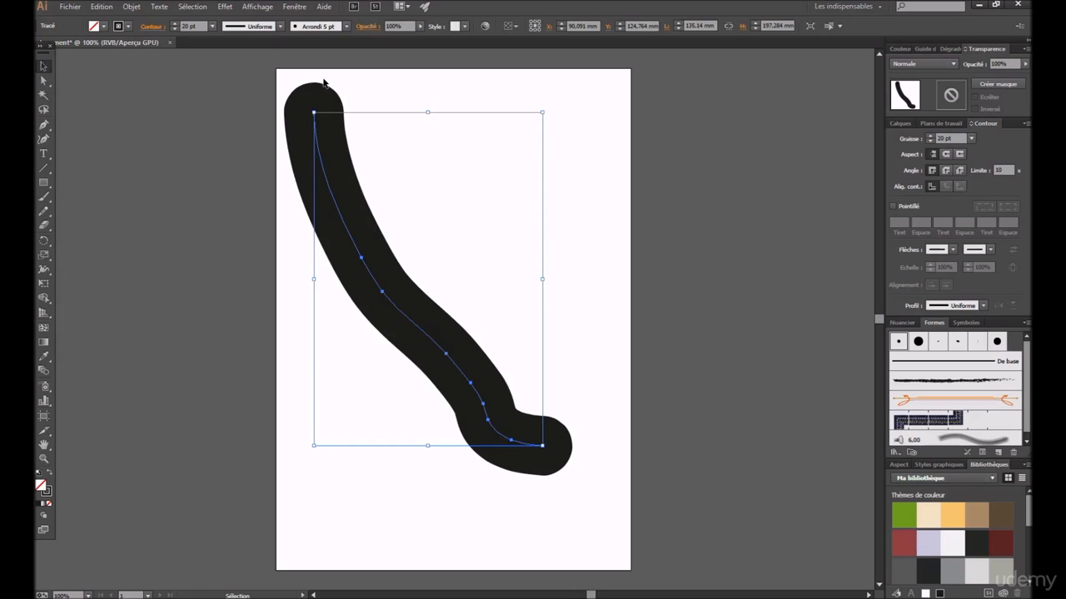
{"action": "key", "text": "Delete"}
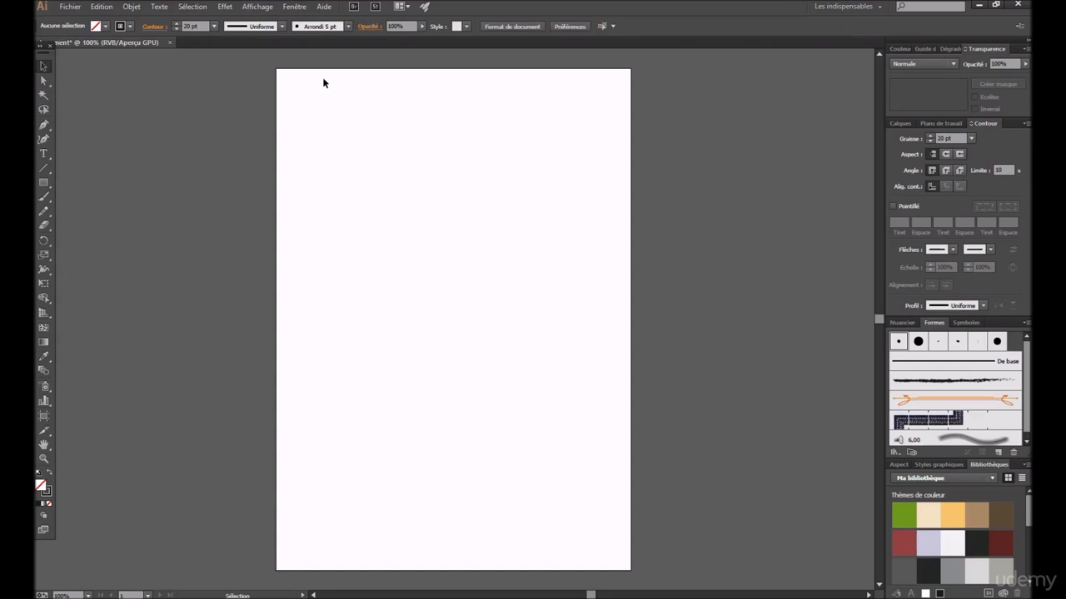
Draw a wavy Pencil line and undo it, and draw an S-shaped Pencil line down the page instead
{"action": "left_click", "coordinate": [45, 196]}
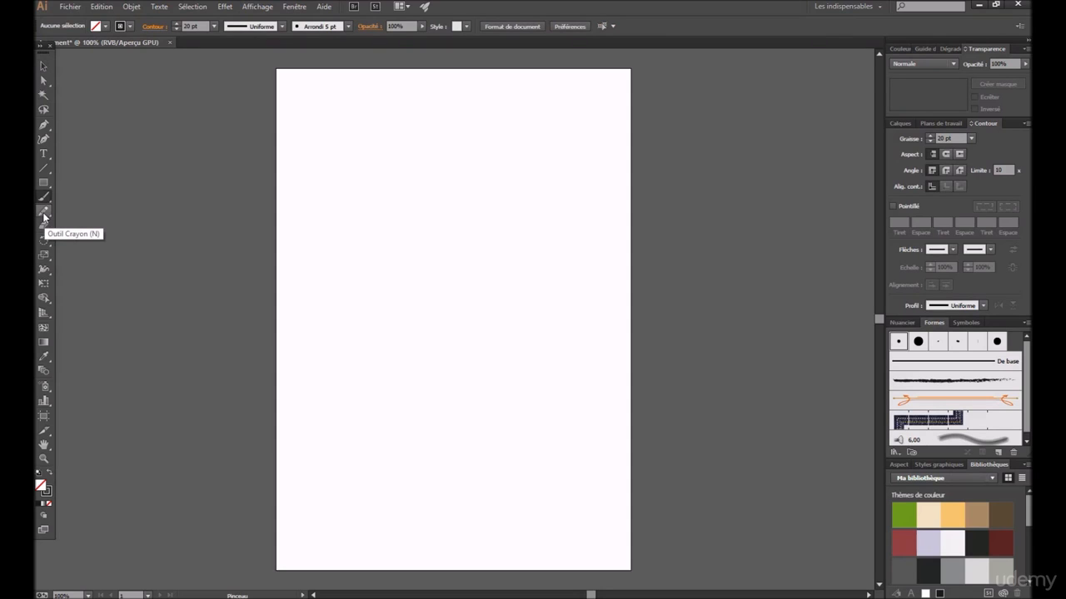
{"action": "left_click", "coordinate": [44, 212]}
{"action": "mouse_move", "coordinate": [429, 171]}
{"action": "left_mouse_down"}
{"action": "mouse_move", "coordinate": [432, 265]}
{"action": "mouse_move", "coordinate": [494, 439]}
{"action": "left_mouse_up"}
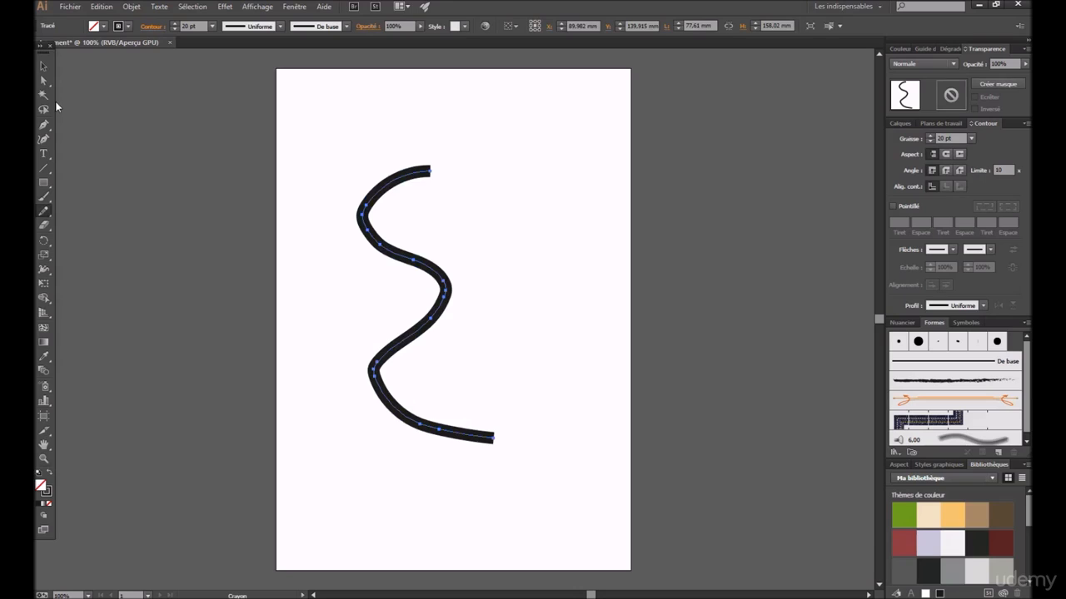
{"action": "key", "text": "ctrl+z"}
{"action": "mouse_move", "coordinate": [431, 117]}
{"action": "left_mouse_down"}
{"action": "mouse_move", "coordinate": [308, 193]}
{"action": "mouse_move", "coordinate": [425, 408]}
{"action": "left_mouse_up"}
Cut the S-shaped line in two across its middle with the Eraser tool, and deselect it
{"action": "left_click", "coordinate": [44, 225]}
{"action": "left_click_drag", "start_coordinate": [438, 197], "coordinate": [260, 367]}
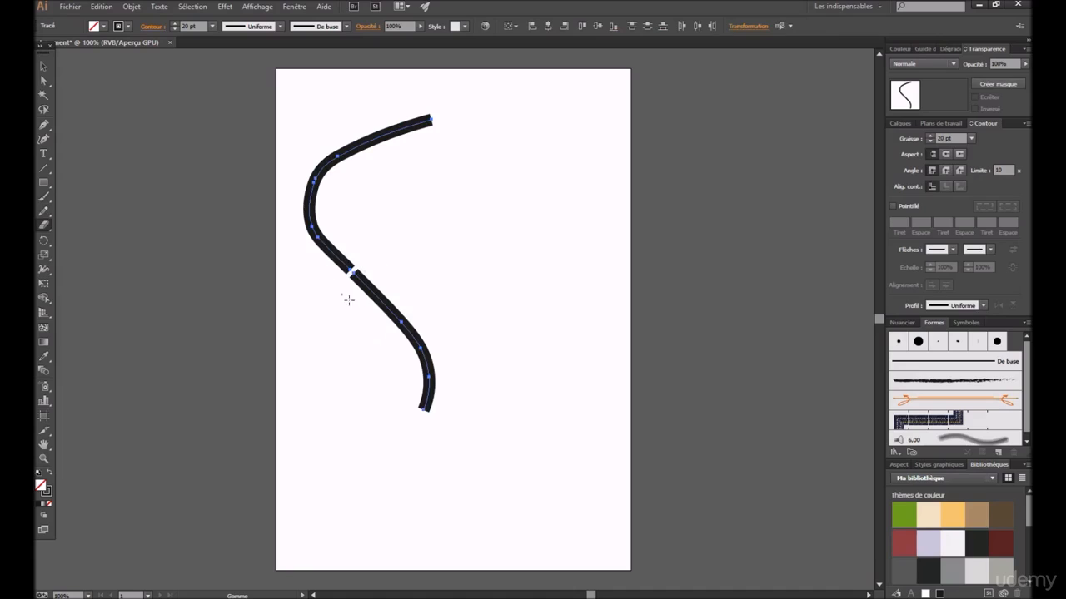
{"action": "key", "text": "v"}
{"action": "left_click", "coordinate": [268, 170]}
Move the line's upper piece to the right, and marquee-select and delete both pieces
{"action": "left_click_drag", "start_coordinate": [334, 169], "coordinate": [472, 153]}
{"action": "left_click", "coordinate": [383, 300]}
{"action": "left_click_drag", "start_coordinate": [589, 87], "coordinate": [323, 449]}
{"action": "key", "text": "Delete"}
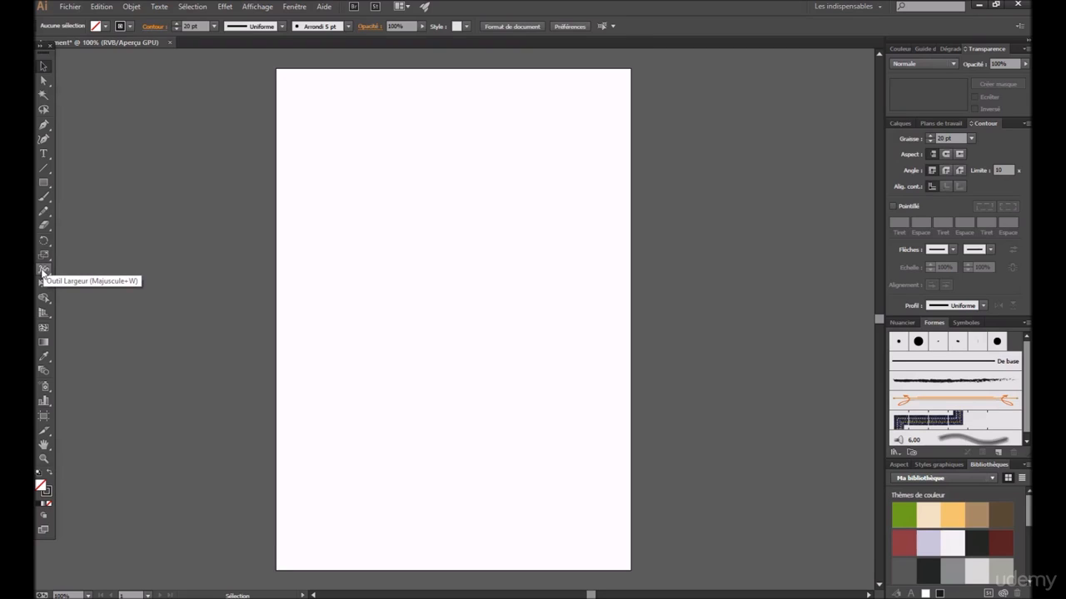
Paint a thin 1 pt S-shaped stroke down the page with the Paintbrush, and marquee-select and delete it
{"action": "left_click", "coordinate": [44, 196]}
{"action": "mouse_move", "coordinate": [437, 138]}
{"action": "left_mouse_down"}
{"action": "mouse_move", "coordinate": [462, 306]}
{"action": "mouse_move", "coordinate": [439, 427]}
{"action": "left_mouse_up"}
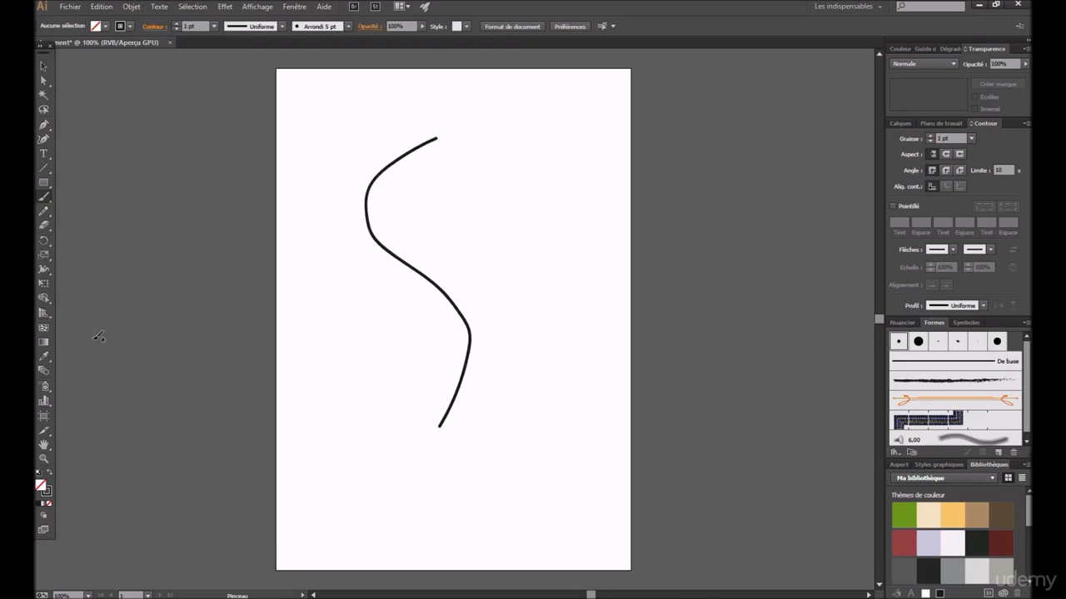
{"action": "left_click", "coordinate": [44, 274]}
{"action": "left_click", "coordinate": [45, 68]}
{"action": "left_click_drag", "start_coordinate": [516, 95], "coordinate": [324, 528]}
{"action": "key", "text": "Delete"}
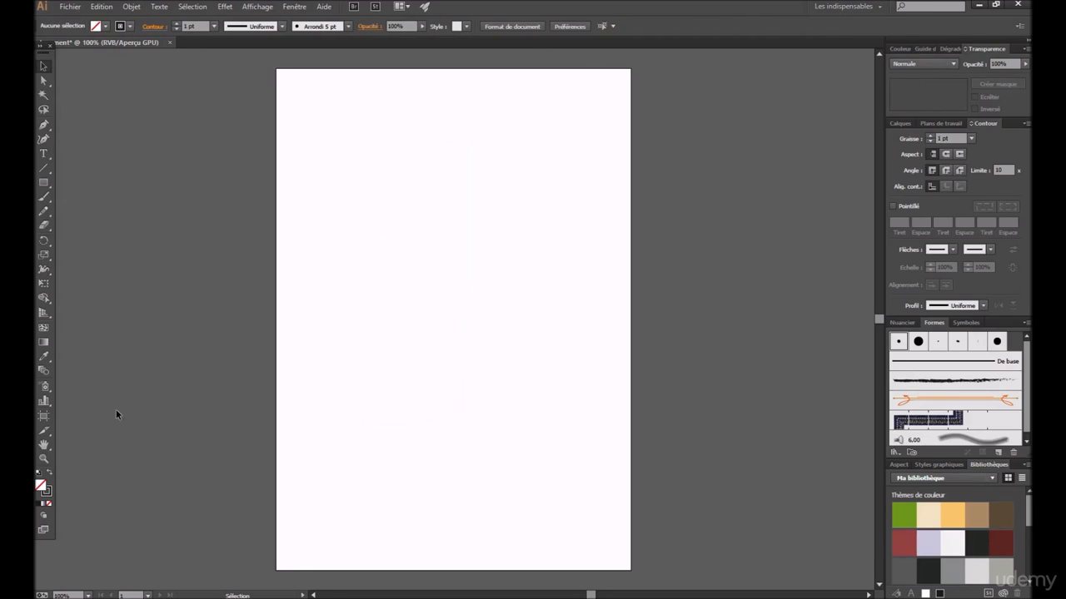
Draw an unfilled black-outlined rectangle about 91 by 62 mm in the upper half of the page
{"action": "left_click_drag", "start_coordinate": [44, 182], "coordinate": [106, 180]}
{"action": "left_click_drag", "start_coordinate": [363, 179], "coordinate": [518, 287]}
{"action": "left_click", "coordinate": [112, 233]}
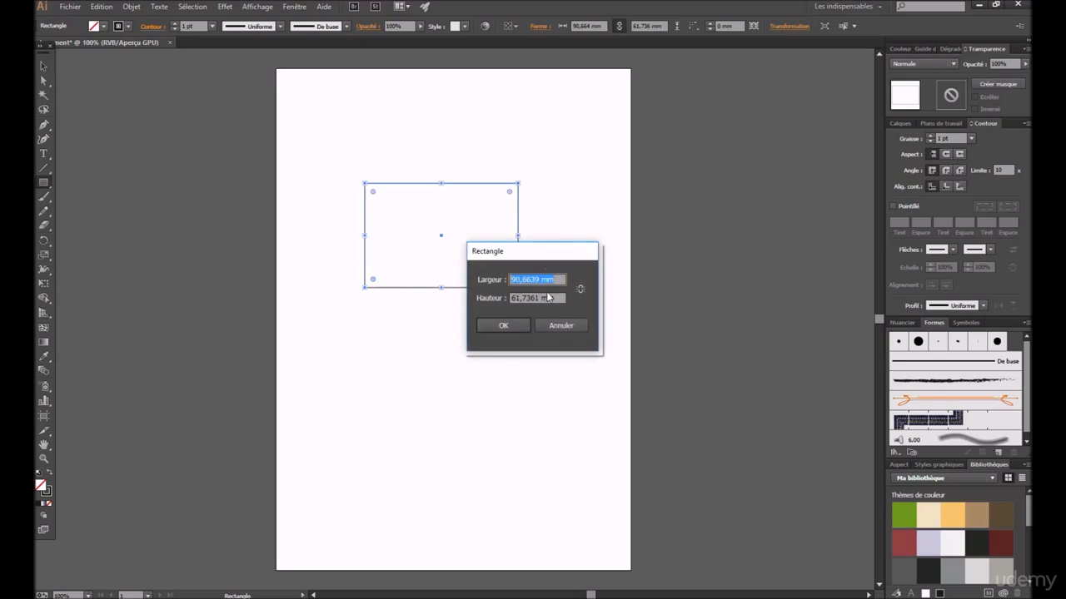
{"action": "key", "text": "Return"}
{"action": "left_click", "coordinate": [44, 65]}
{"action": "left_click", "coordinate": [184, 227]}
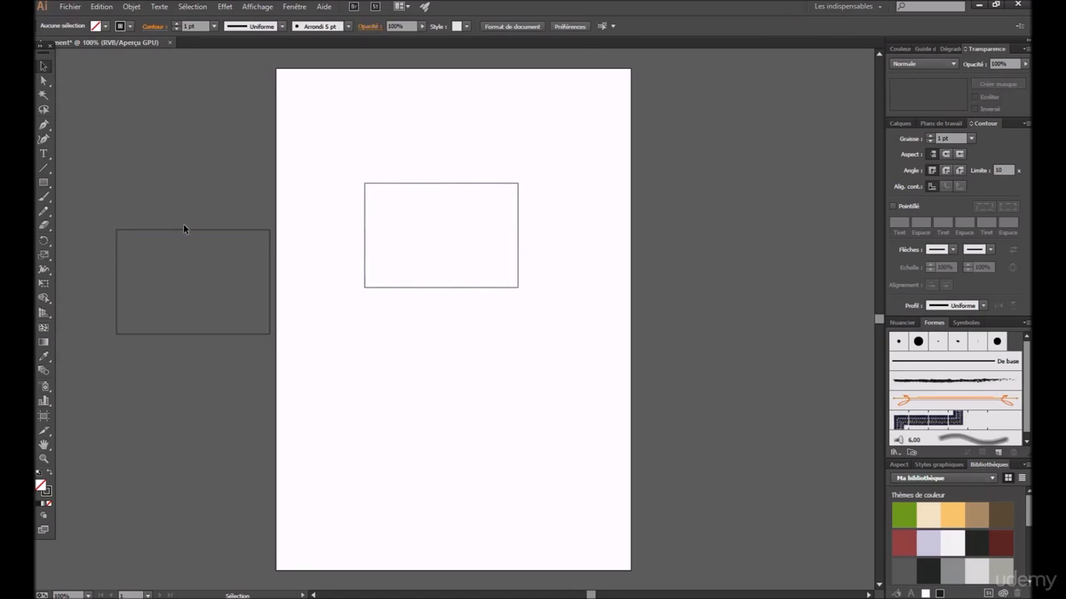
{"action": "left_click", "coordinate": [184, 230]}
{"action": "key", "text": "Delete"}
Thicken the stroke along the rectangle's bottom and top edges with the Width tool
{"action": "key", "text": "shift+w"}
{"action": "mouse_move", "coordinate": [397, 287]}
{"action": "left_mouse_down"}
{"action": "mouse_move", "coordinate": [395, 309]}
{"action": "mouse_move", "coordinate": [393, 290]}
{"action": "left_mouse_up"}
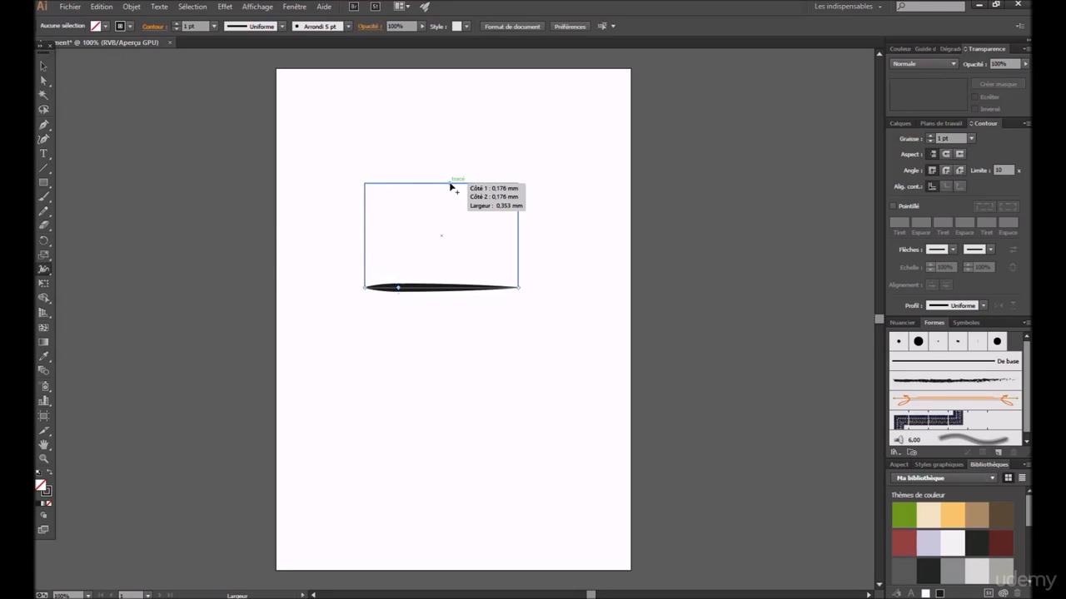
{"action": "mouse_move", "coordinate": [452, 185]}
{"action": "left_mouse_down"}
{"action": "mouse_move", "coordinate": [452, 162]}
{"action": "mouse_move", "coordinate": [450, 180]}
{"action": "left_mouse_up"}
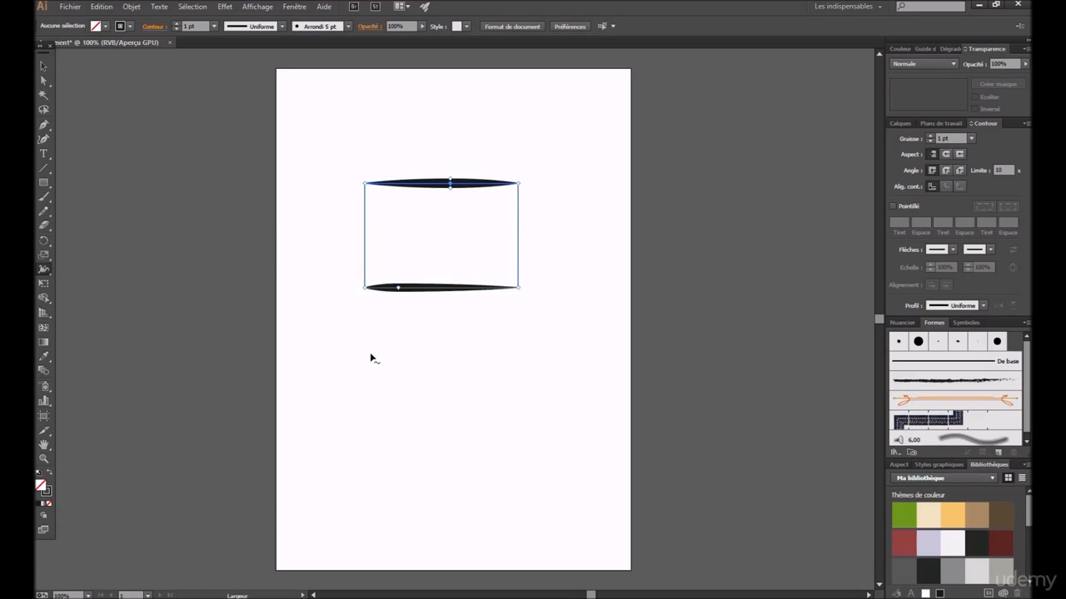
Show the perspective grid over the page and raise the height of its vertical planes to near the page's top edge
{"action": "left_click", "coordinate": [45, 284]}
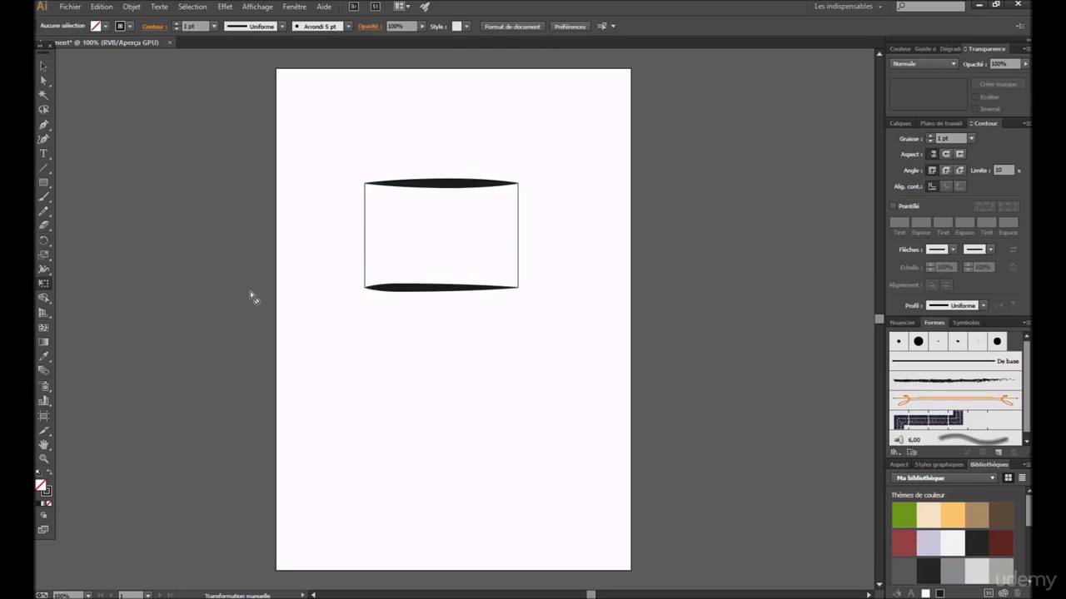
{"action": "left_click", "coordinate": [46, 300]}
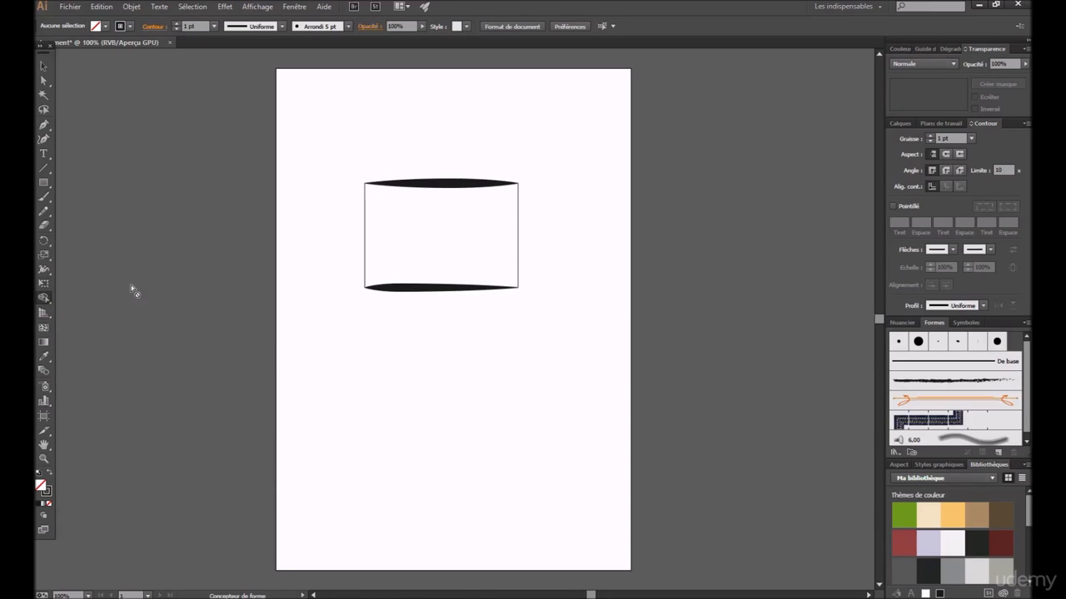
{"action": "left_click", "coordinate": [42, 315]}
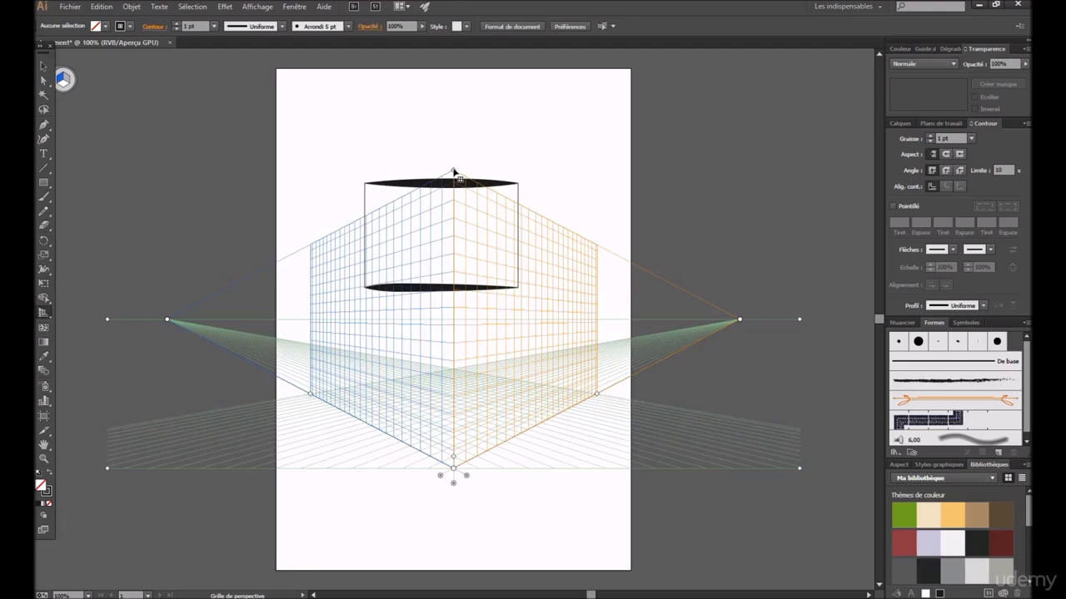
{"action": "left_click_drag", "start_coordinate": [453, 173], "coordinate": [453, 78]}
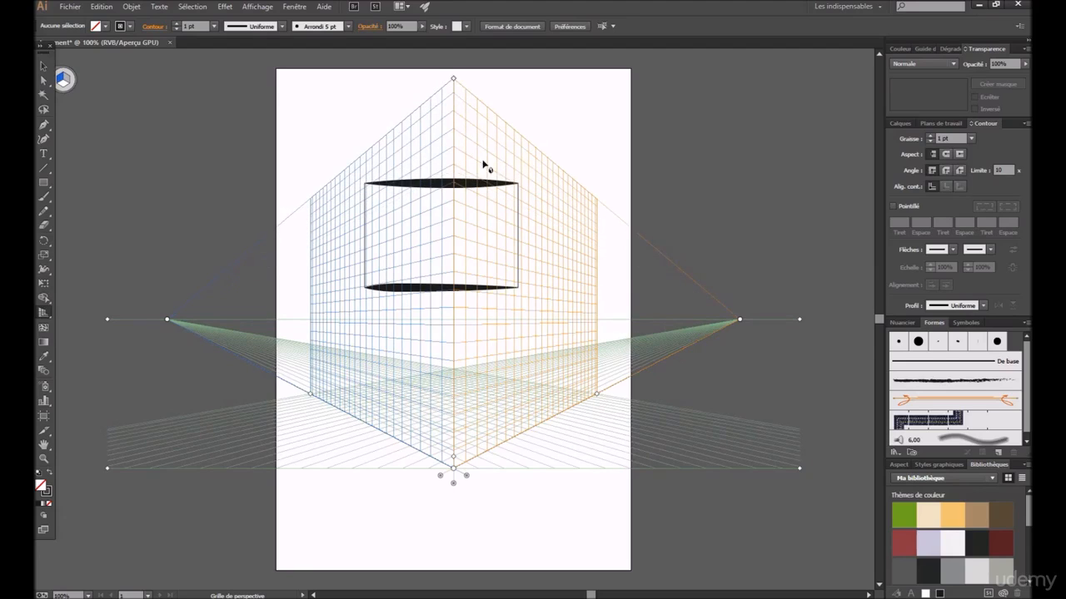
Marquee-select the rectangle with the Perspective Selection tool and delete it
{"action": "key", "text": "v"}
{"action": "left_click", "coordinate": [44, 313]}
{"action": "left_click", "coordinate": [44, 313]}
{"action": "left_click", "coordinate": [97, 327]}
{"action": "left_click_drag", "start_coordinate": [224, 138], "coordinate": [554, 419]}
{"action": "key", "text": "Delete"}
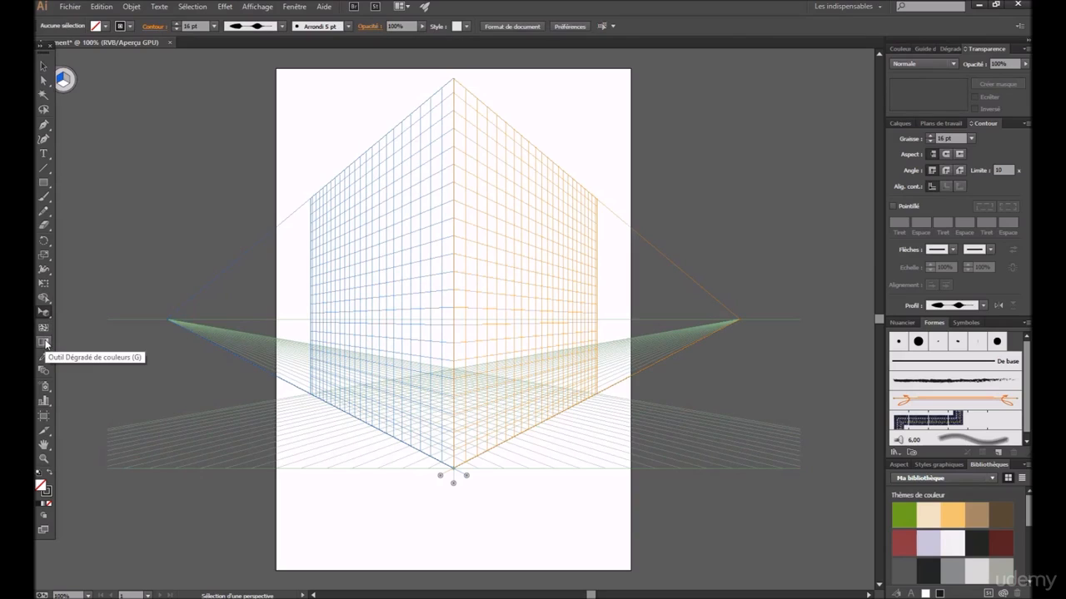
Return to the Perspective Grid tool and lower the grid's vertical planes to below the horizon line
{"action": "left_click_drag", "start_coordinate": [43, 312], "coordinate": [79, 315]}
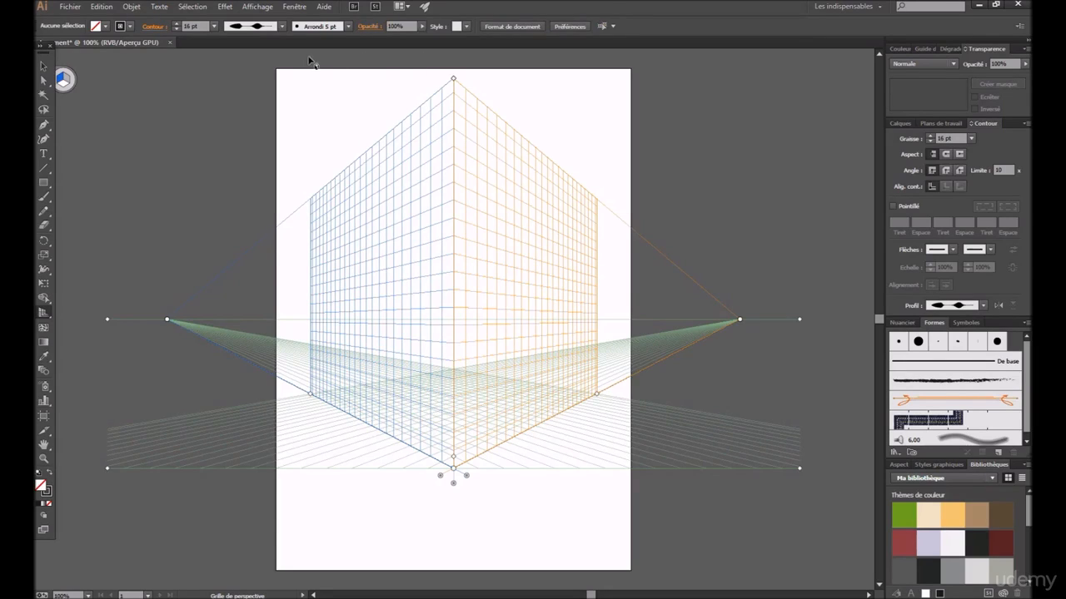
{"action": "key", "text": "ctrl+p"}
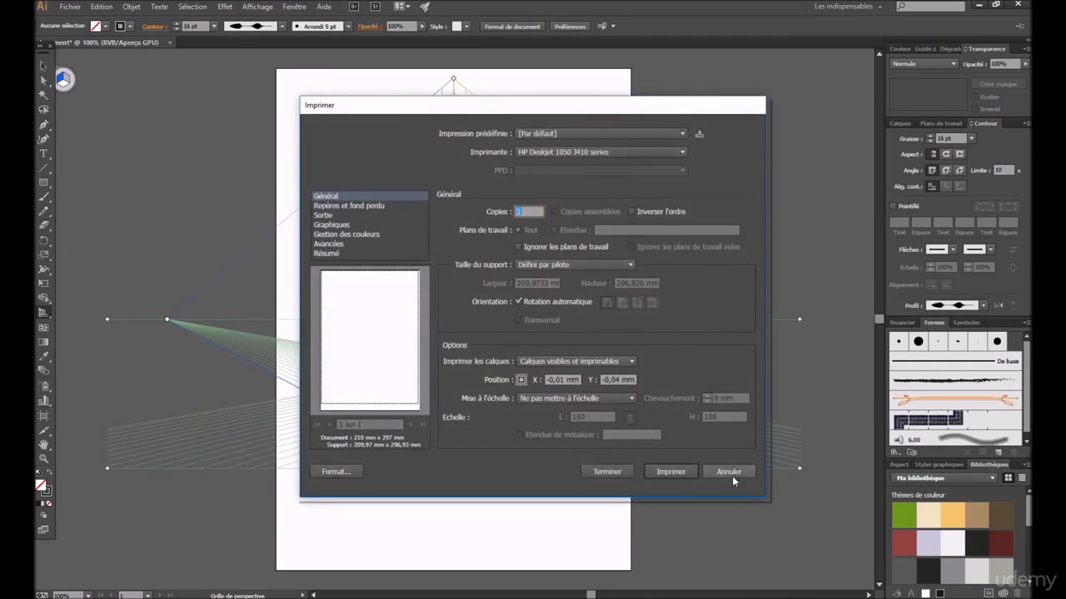
{"action": "left_click", "coordinate": [730, 472]}
{"action": "left_click_drag", "start_coordinate": [464, 160], "coordinate": [471, 386]}
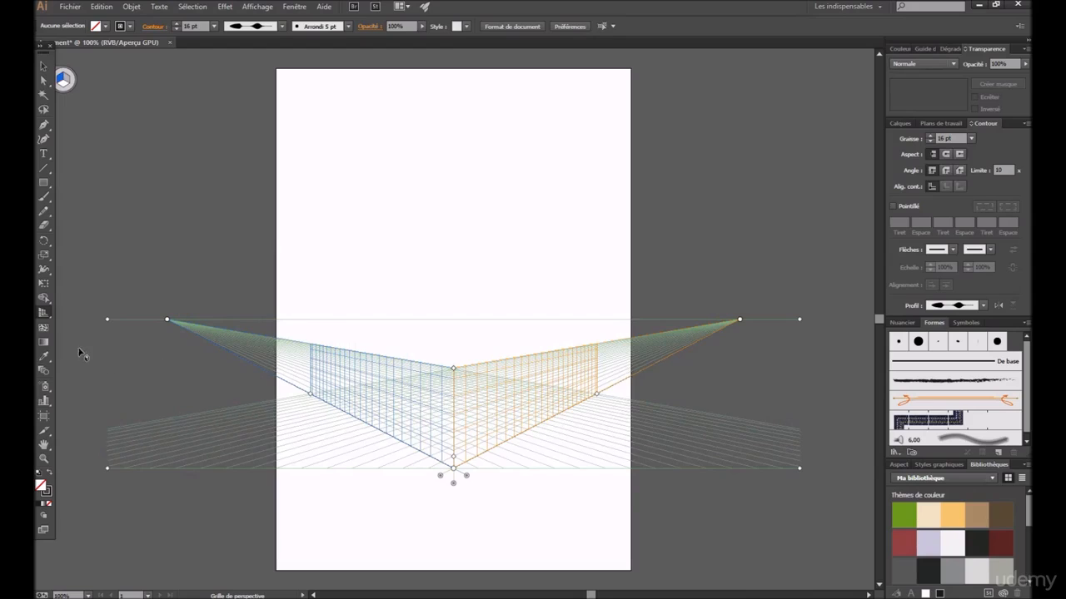
Draw an unfilled rectangle in the upper half of the page on the left perspective plane
{"action": "left_click", "coordinate": [44, 331]}
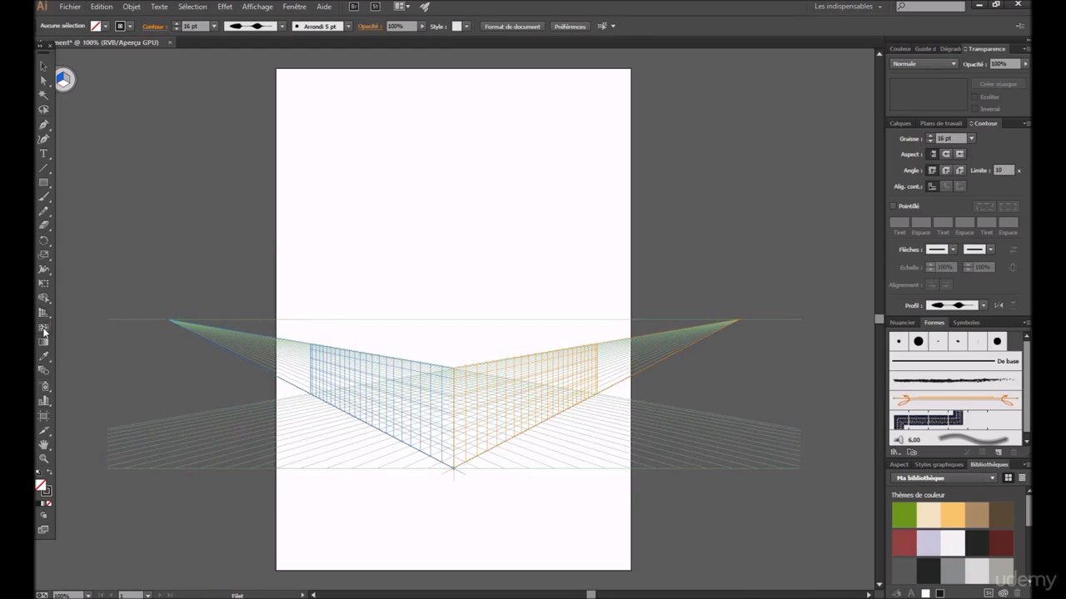
{"action": "left_click", "coordinate": [44, 342]}
{"action": "left_click", "coordinate": [44, 182]}
{"action": "left_click_drag", "start_coordinate": [357, 112], "coordinate": [513, 211]}
{"action": "scroll", "coordinate": [542, 170], "scroll_direction": "up", "scroll_amount": 3}
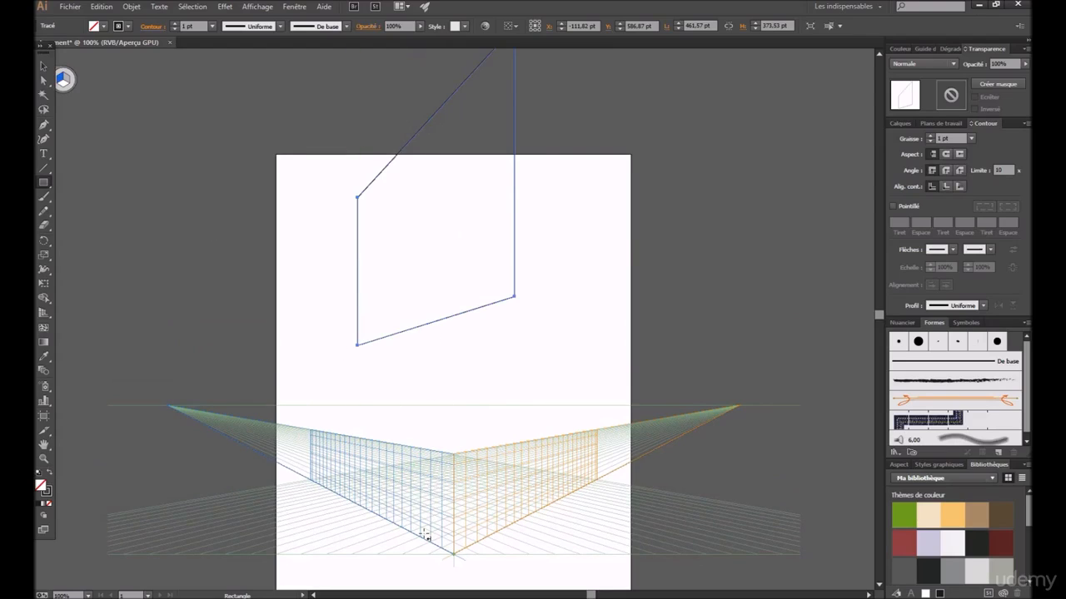
Make the horizontal perspective plane active and draw a flat rectangle just above the horizon line
{"action": "key", "text": "shift+v"}
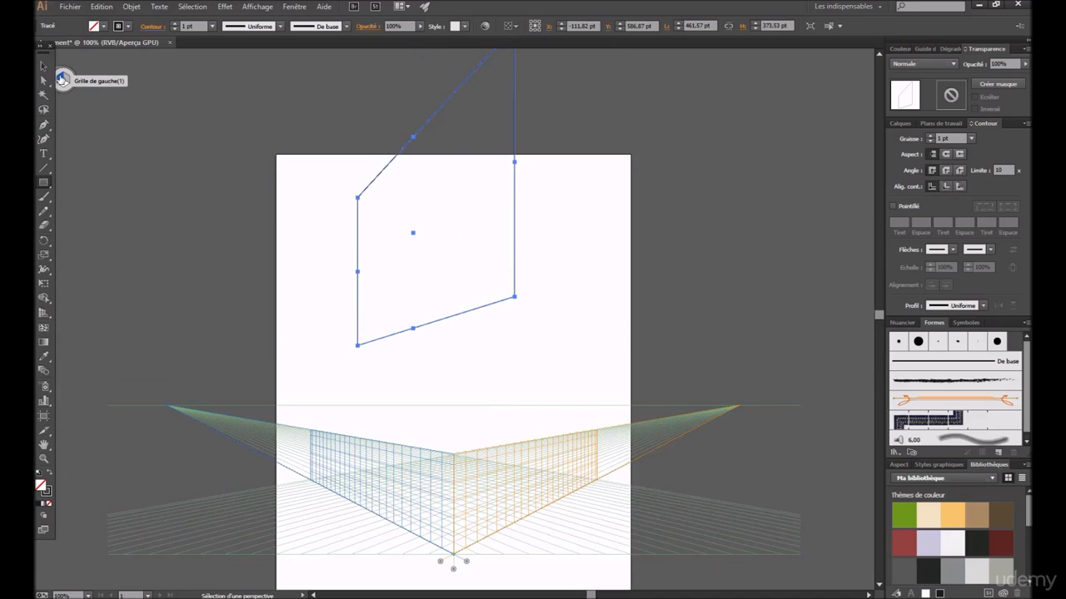
{"action": "key", "text": "m"}
{"action": "key", "text": "shift+v"}
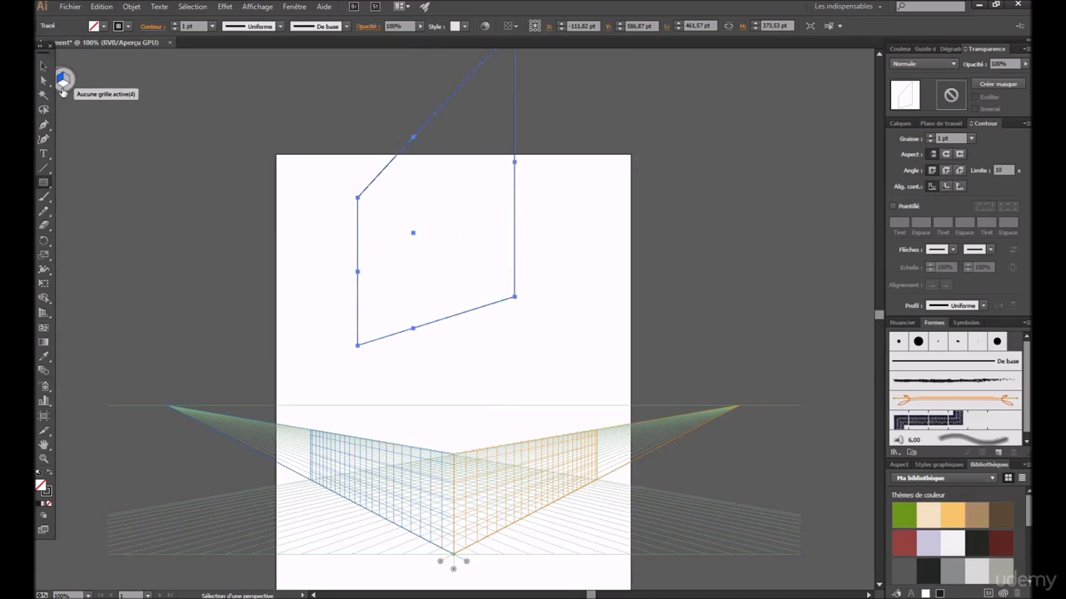
{"action": "left_click", "coordinate": [65, 75]}
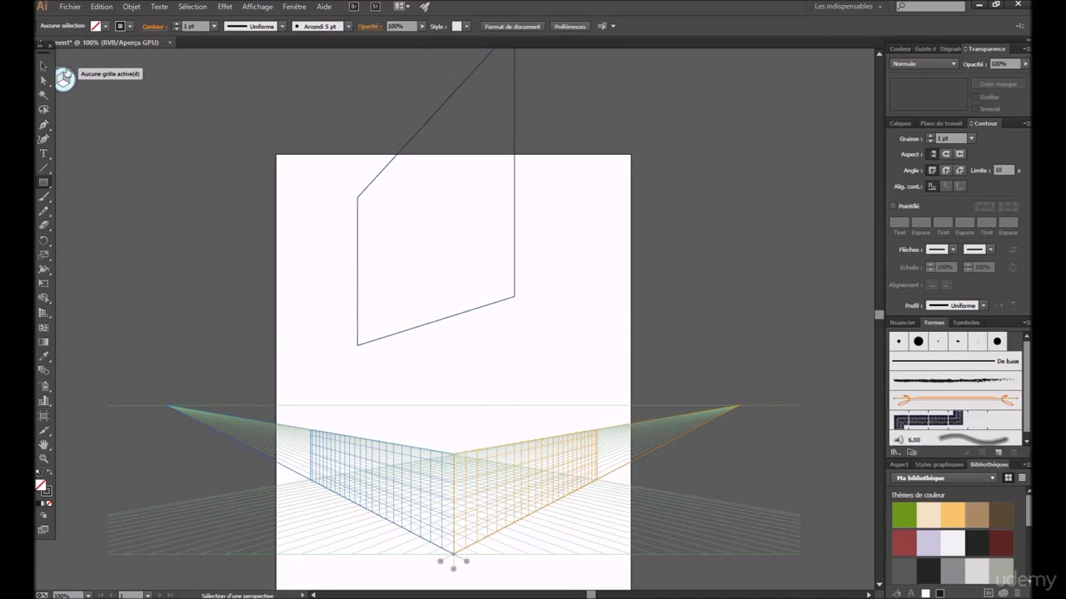
{"action": "left_click", "coordinate": [62, 79]}
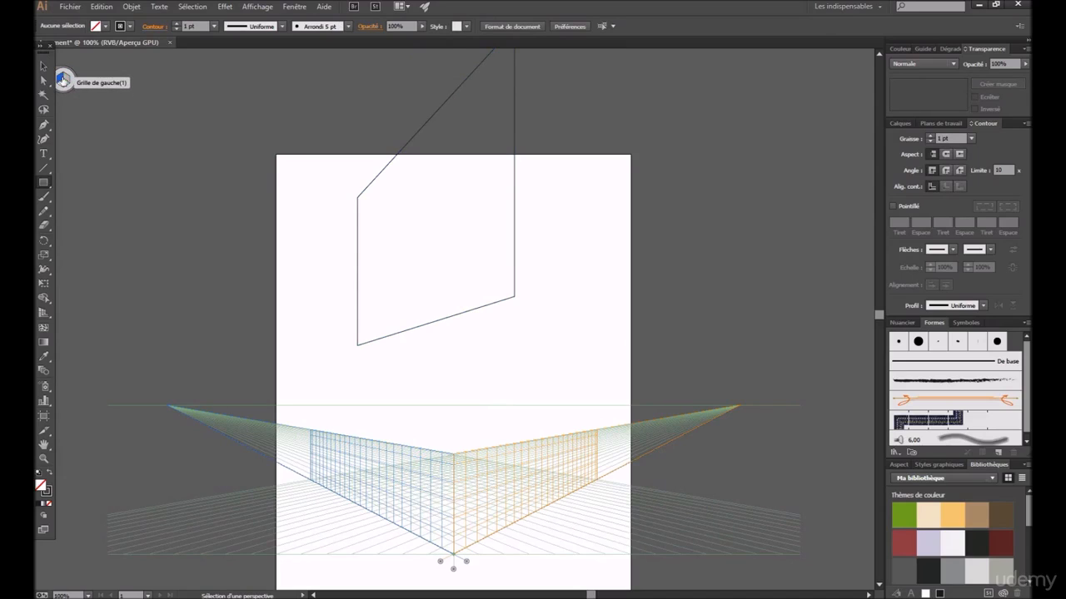
{"action": "left_click", "coordinate": [64, 85]}
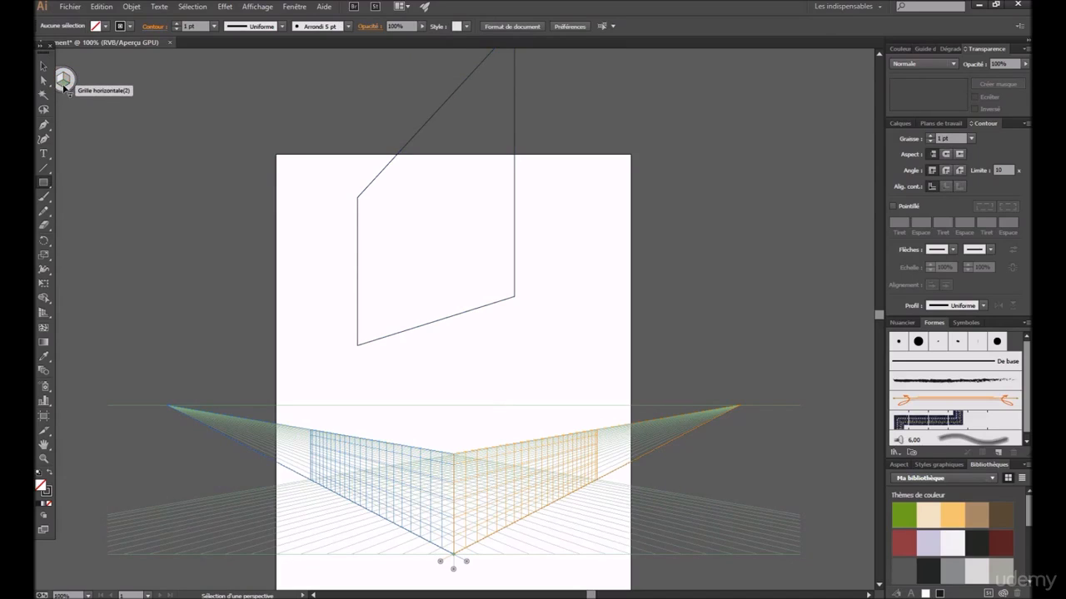
{"action": "key", "text": "m"}
{"action": "left_click_drag", "start_coordinate": [374, 364], "coordinate": [438, 409]}
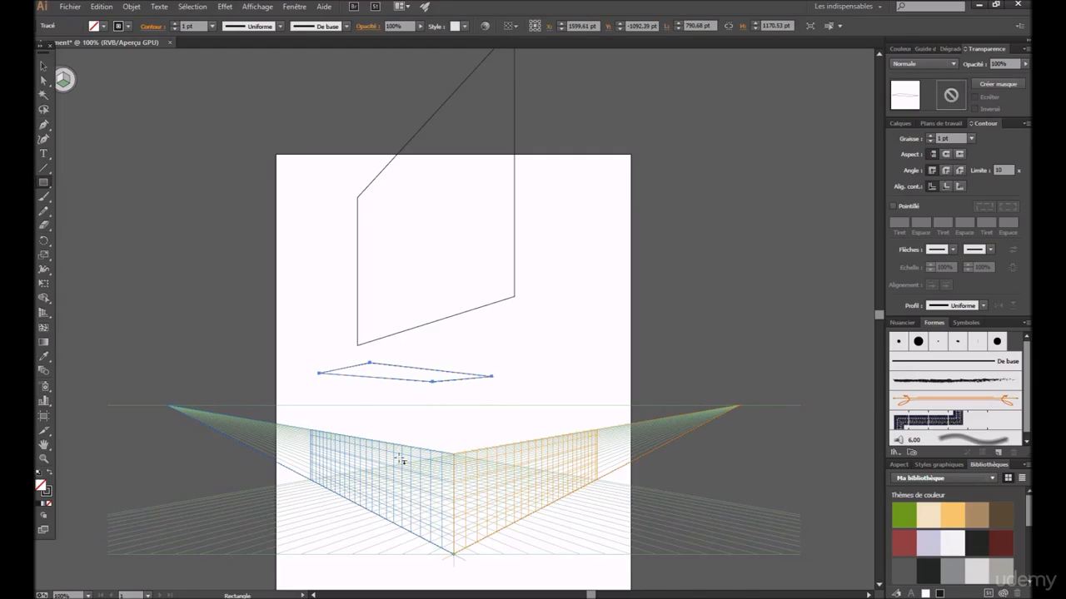
Make the right perspective plane active and draw a rectangle right of the flat one, reaching below the horizon line
{"action": "left_click", "coordinate": [67, 80]}
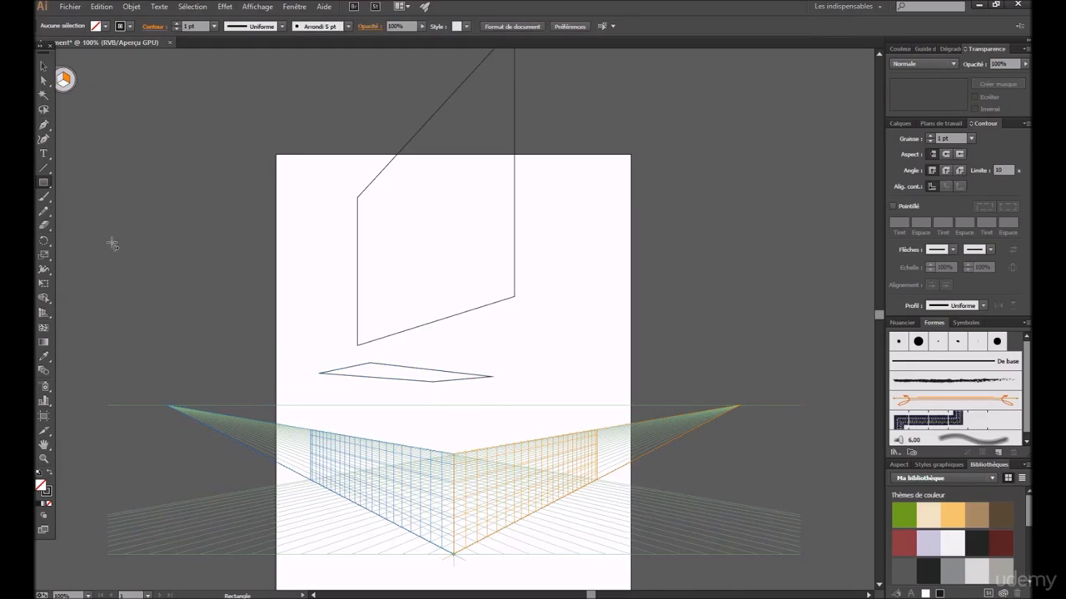
{"action": "mouse_move", "coordinate": [500, 336]}
{"action": "left_mouse_down"}
{"action": "mouse_move", "coordinate": [557, 370]}
{"action": "mouse_move", "coordinate": [573, 439]}
{"action": "left_mouse_up"}
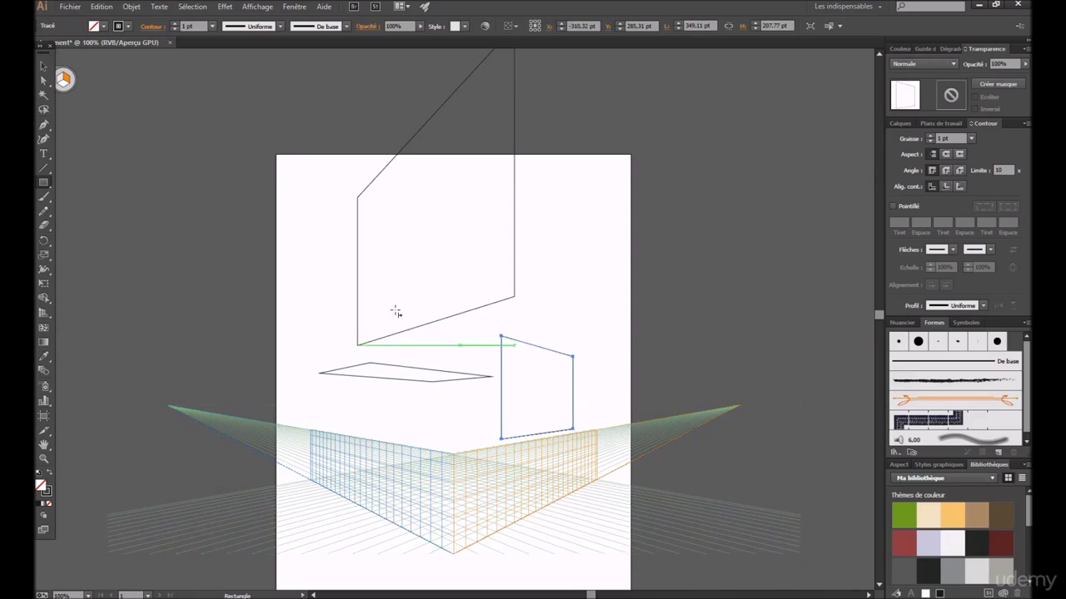
{"action": "key", "text": "shift+v"}
{"action": "key", "text": "m"}
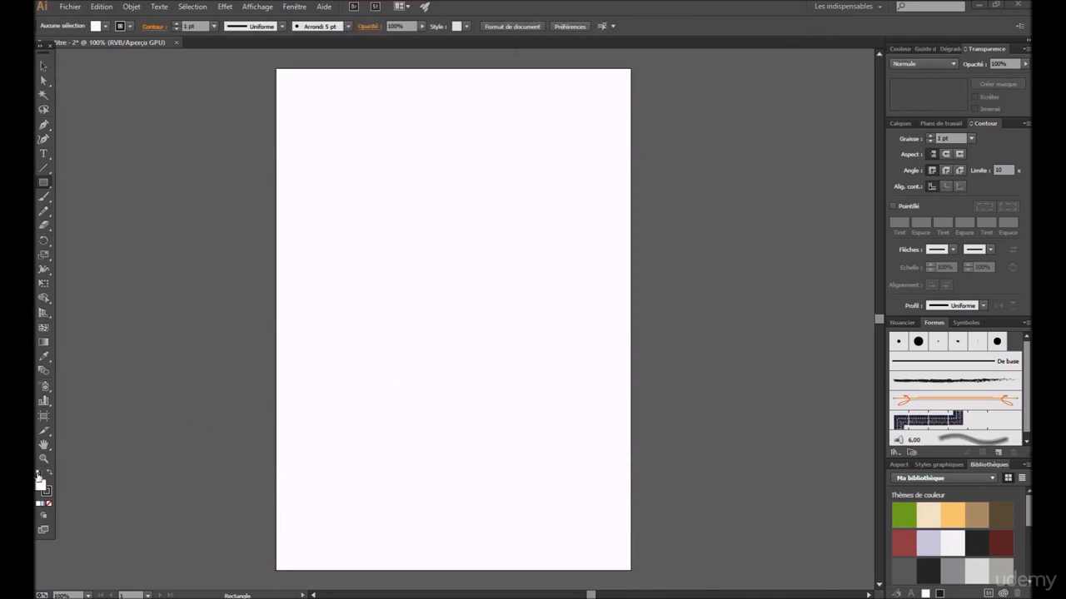
Sample the blank page of the new document with the Eyedropper and switch to the Blend tool
{"action": "left_click", "coordinate": [42, 358]}
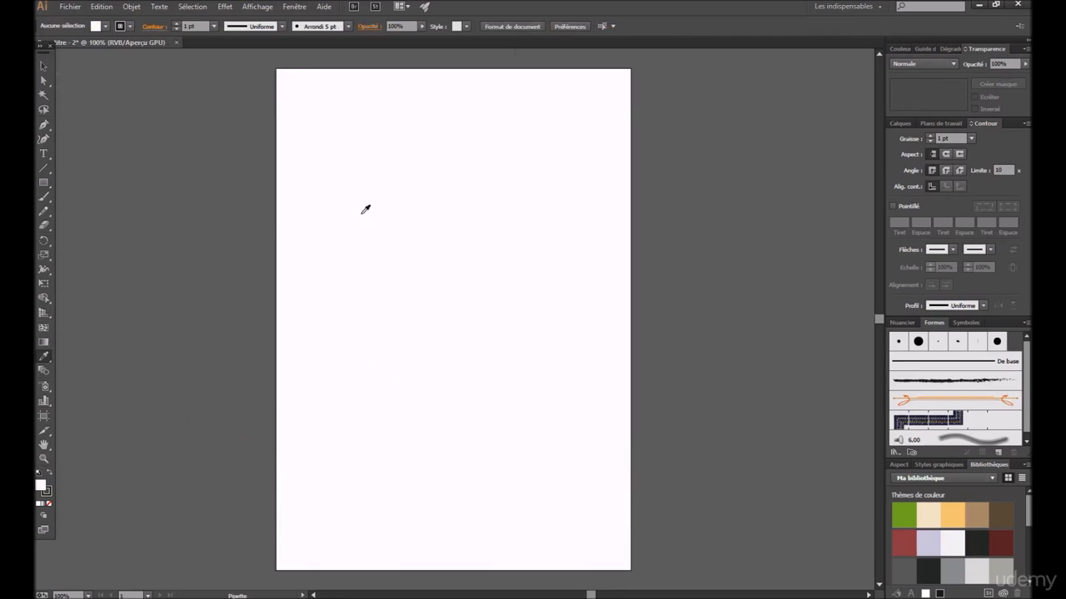
{"action": "left_click", "coordinate": [331, 165]}
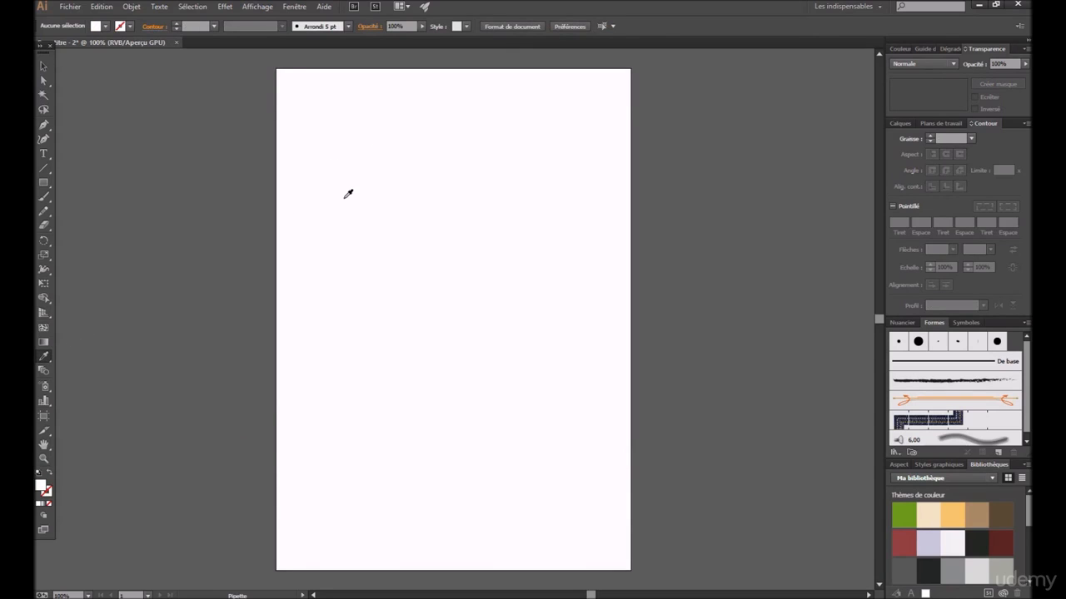
{"action": "left_click", "coordinate": [39, 372]}
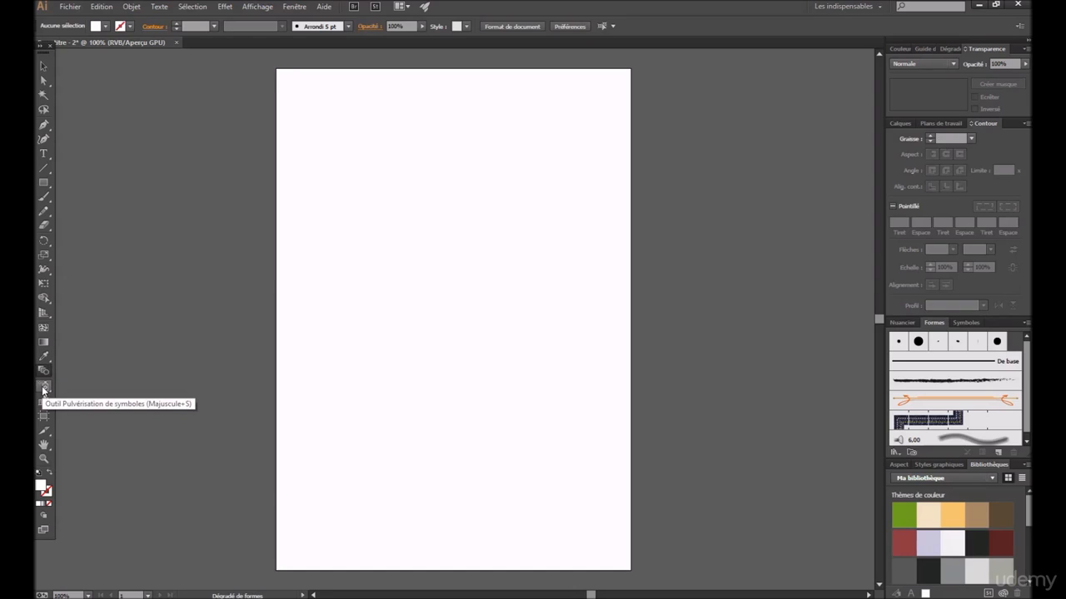
Set the fill to black and try to spray on the page with the Symbol Sprayer
{"action": "left_click", "coordinate": [44, 389]}
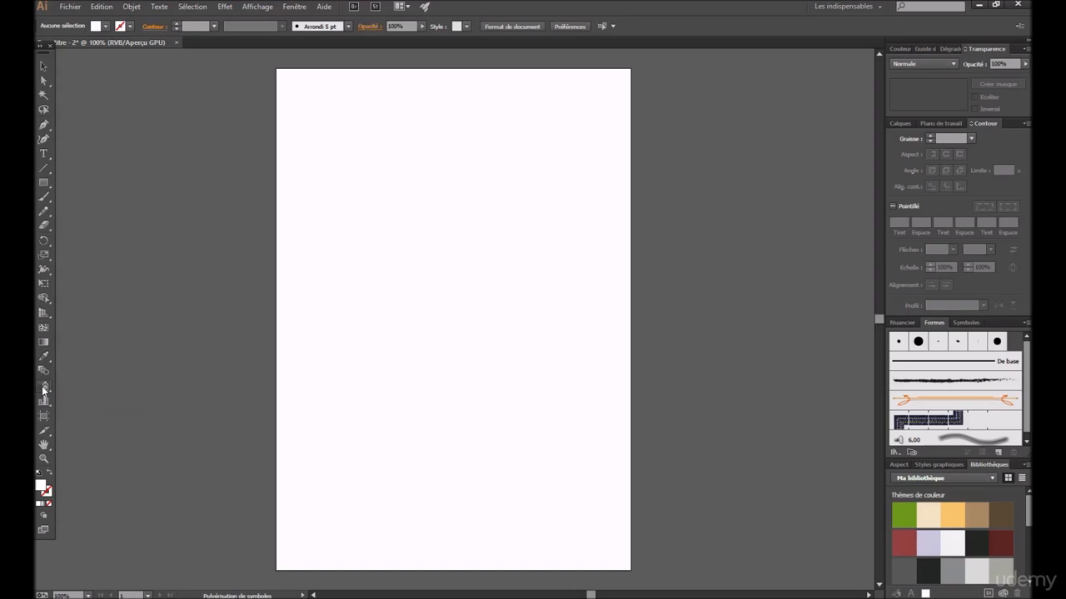
{"action": "mouse_move", "coordinate": [45, 389]}
{"action": "left_mouse_down"}
{"action": "mouse_move", "coordinate": [97, 398]}
{"action": "mouse_move", "coordinate": [100, 388]}
{"action": "mouse_move", "coordinate": [95, 404]}
{"action": "mouse_move", "coordinate": [139, 401]}
{"action": "mouse_move", "coordinate": [139, 423]}
{"action": "mouse_move", "coordinate": [121, 441]}
{"action": "mouse_move", "coordinate": [130, 457]}
{"action": "mouse_move", "coordinate": [113, 478]}
{"action": "mouse_move", "coordinate": [119, 396]}
{"action": "left_mouse_up"}
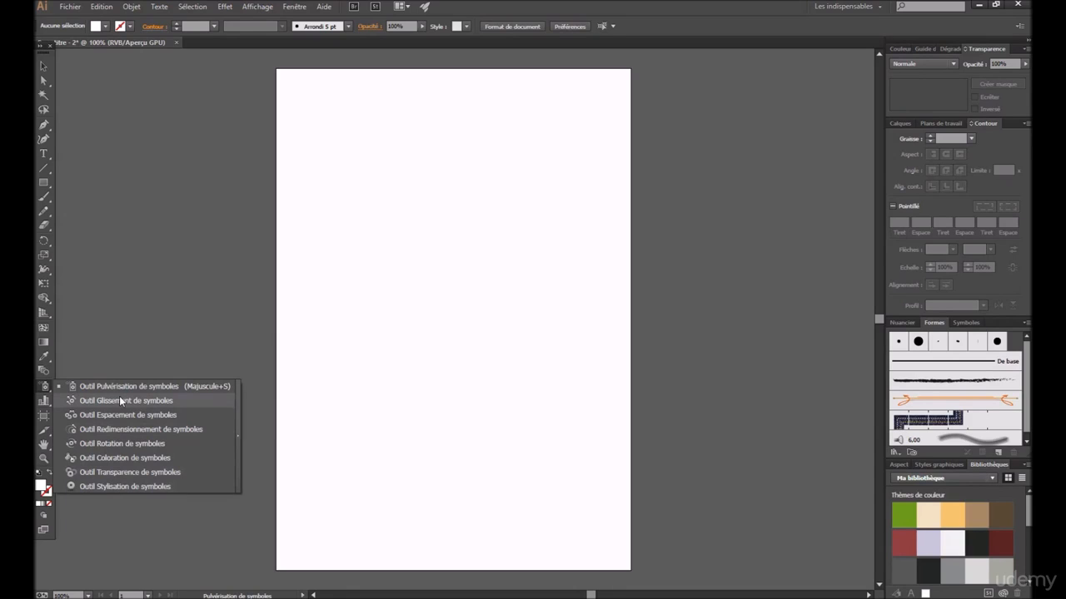
{"action": "mouse_move", "coordinate": [119, 397]}
{"action": "left_mouse_down"}
{"action": "mouse_move", "coordinate": [89, 390]}
{"action": "mouse_move", "coordinate": [111, 386]}
{"action": "left_mouse_up"}
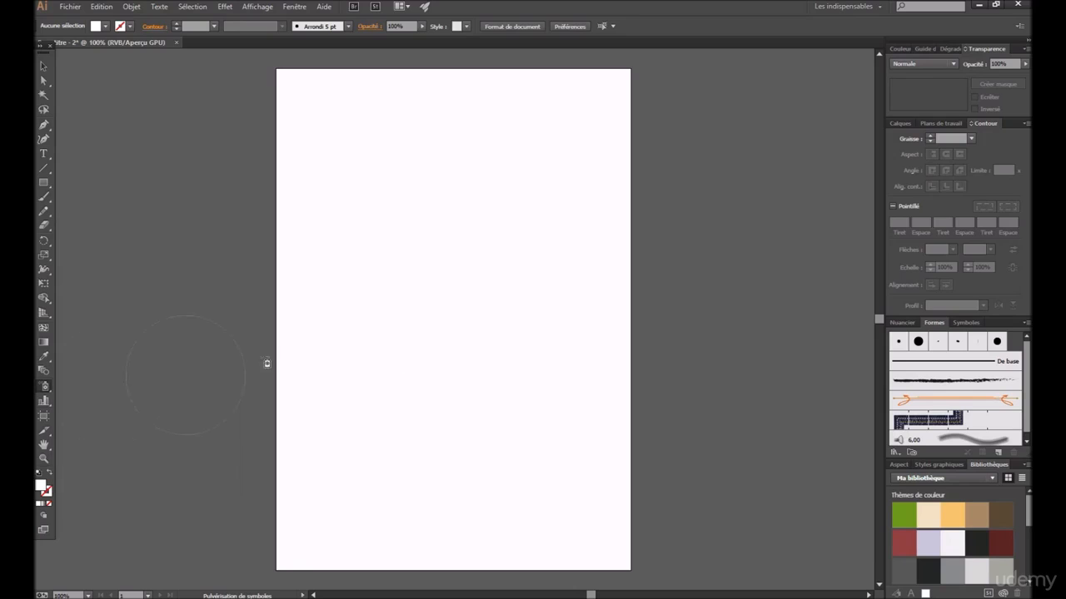
{"action": "left_click", "coordinate": [106, 27]}
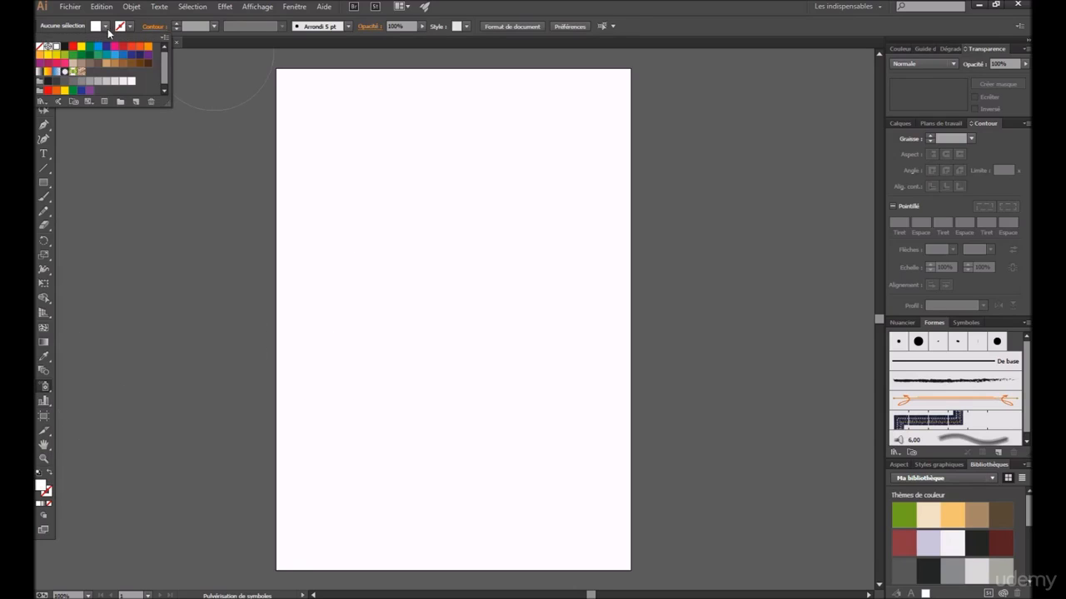
{"action": "left_click", "coordinate": [64, 46]}
{"action": "left_click", "coordinate": [397, 297]}
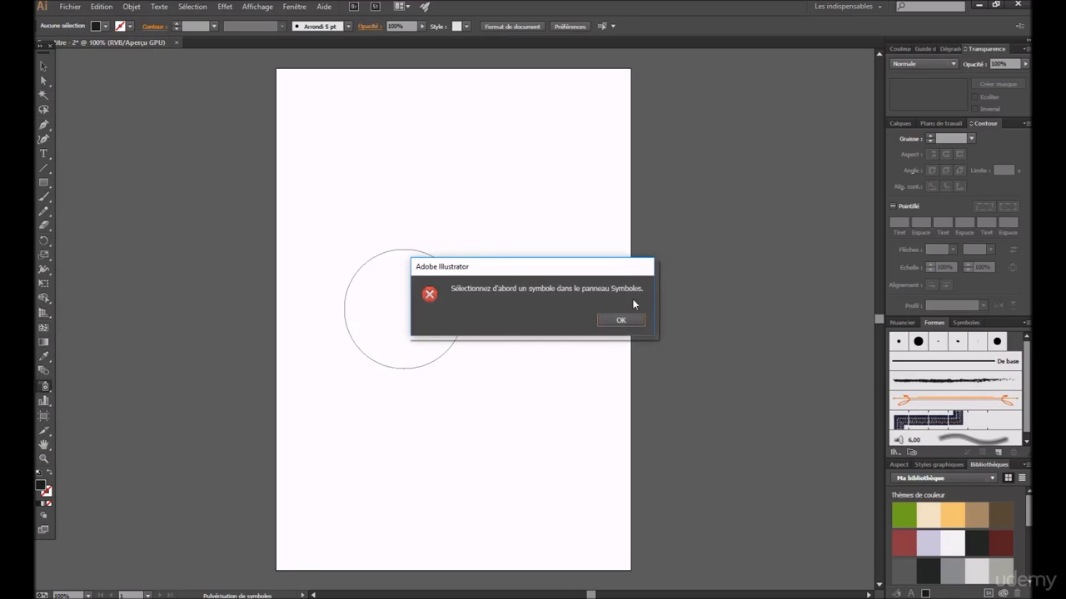
{"action": "left_click", "coordinate": [621, 320]}
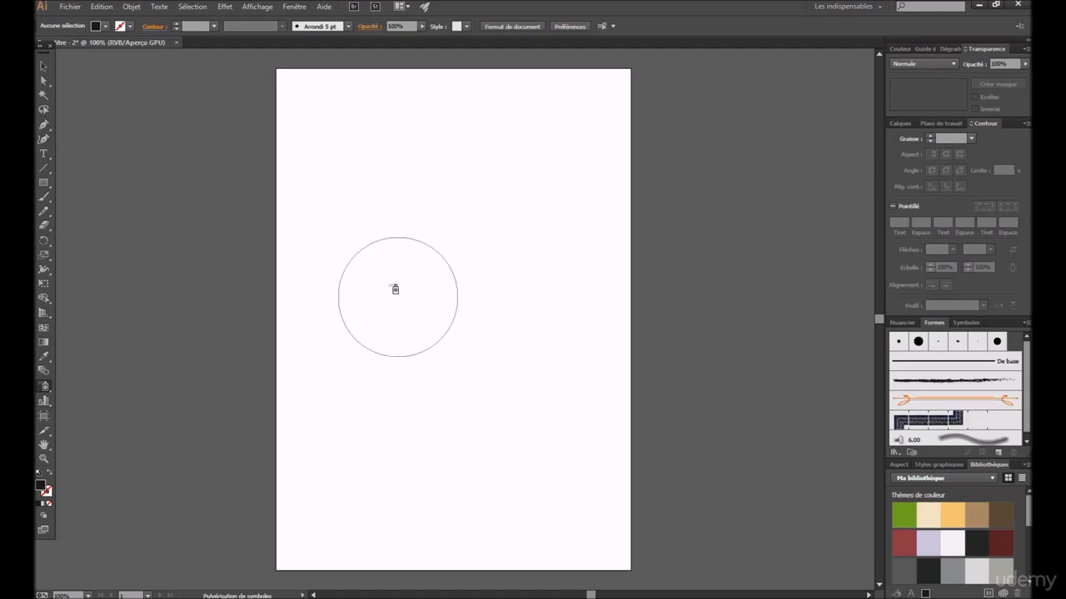
Choose the black ink-splat symbol and spray instances of it at scattered spots across the page
{"action": "left_click", "coordinate": [970, 323]}
{"action": "left_click", "coordinate": [918, 342]}
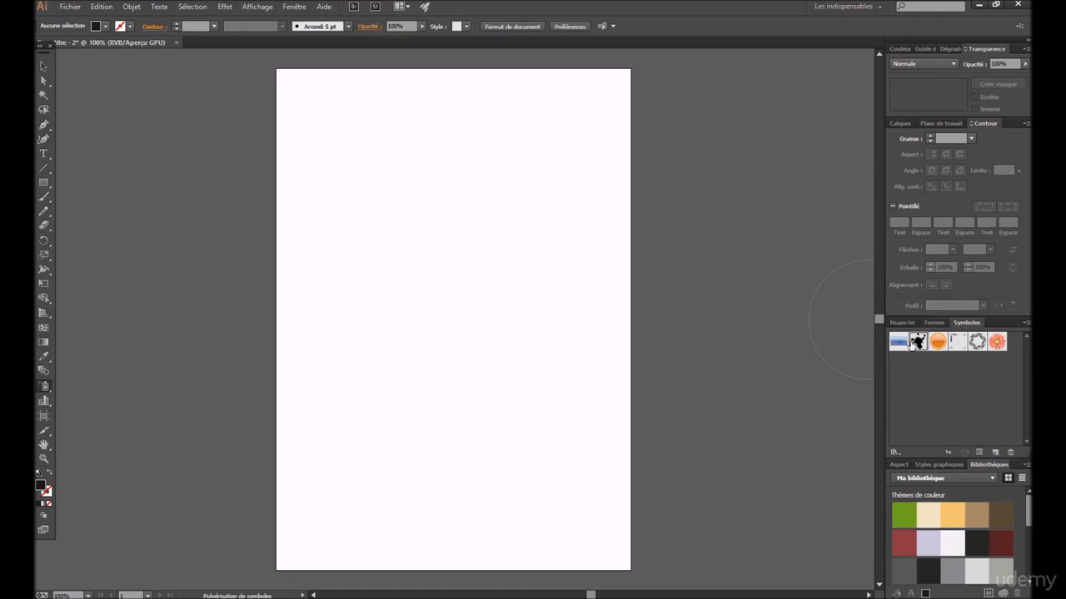
{"action": "left_click", "coordinate": [452, 291]}
{"action": "left_click", "coordinate": [466, 365]}
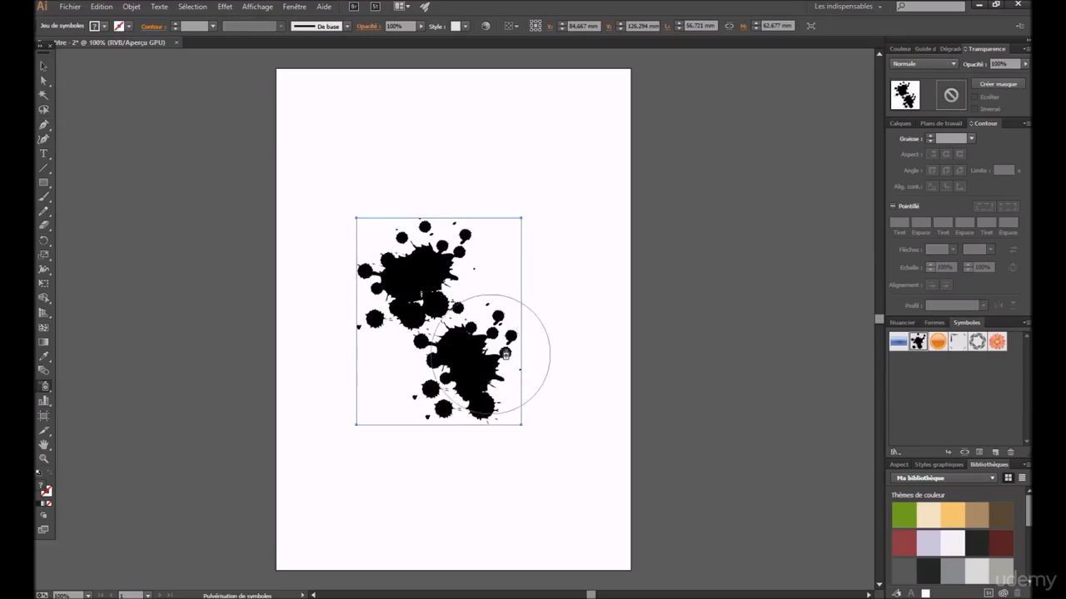
{"action": "left_click", "coordinate": [552, 162]}
{"action": "left_click", "coordinate": [424, 142]}
{"action": "left_click", "coordinate": [312, 136]}
{"action": "left_click", "coordinate": [328, 328]}
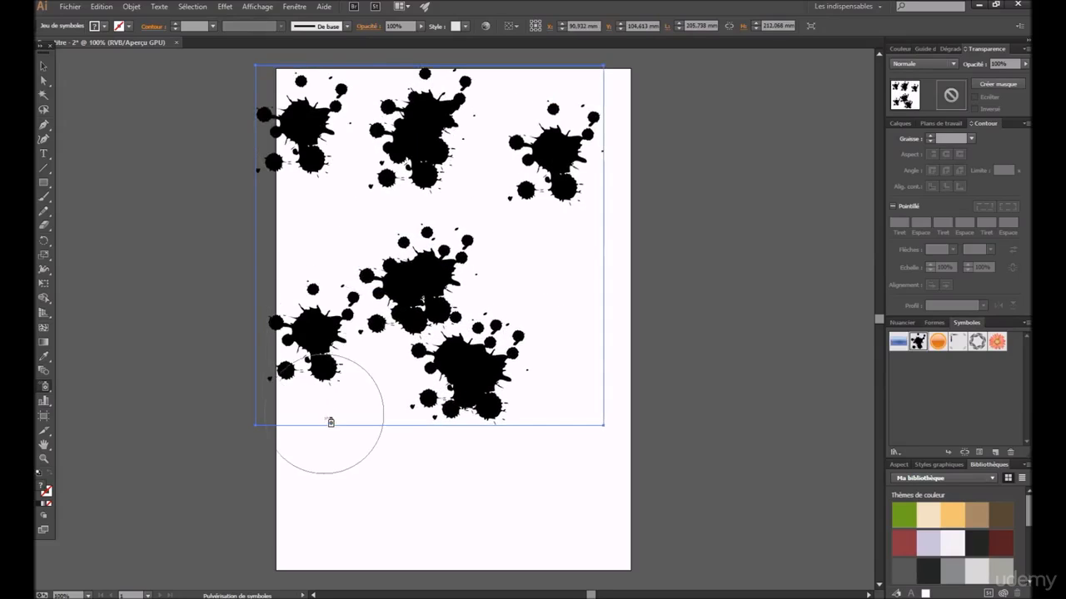
{"action": "left_click", "coordinate": [328, 422]}
{"action": "left_click", "coordinate": [435, 483]}
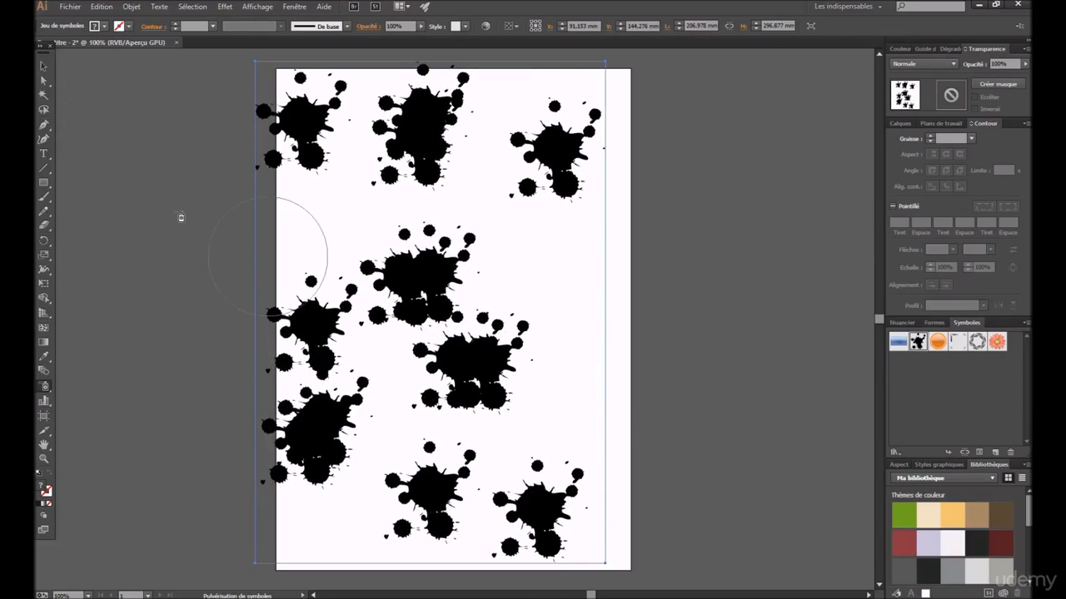
Move the sprayed ink-splat symbol set around the page with the Selection tool and delete it
{"action": "key", "text": "v"}
{"action": "mouse_move", "coordinate": [313, 117]}
{"action": "left_mouse_down"}
{"action": "mouse_move", "coordinate": [443, 113]}
{"action": "mouse_move", "coordinate": [366, 133]}
{"action": "mouse_move", "coordinate": [323, 121]}
{"action": "left_mouse_up"}
{"action": "left_click_drag", "start_coordinate": [405, 136], "coordinate": [453, 154]}
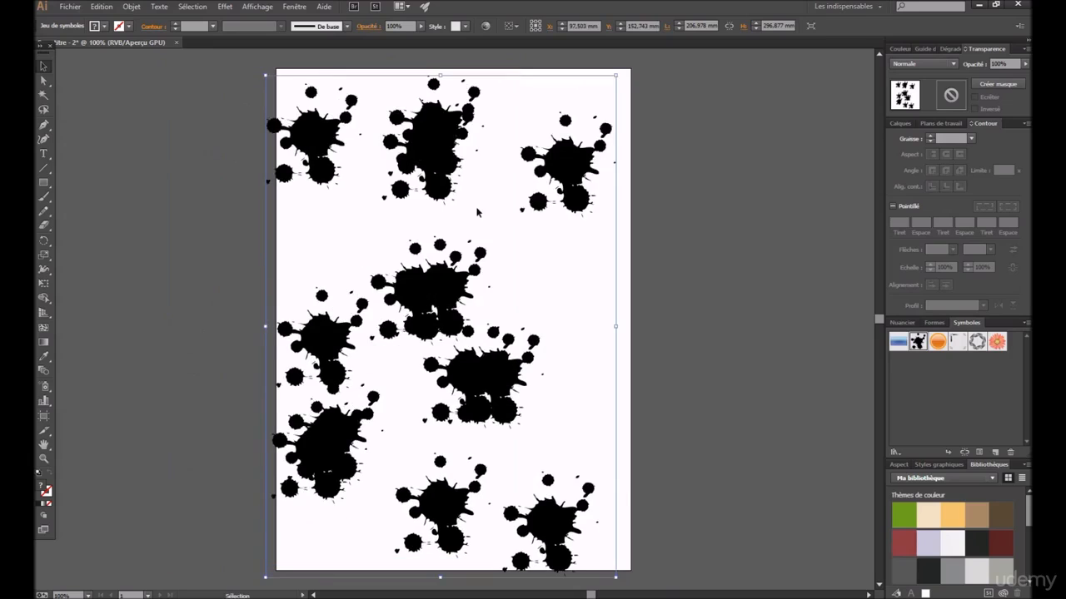
{"action": "left_click_drag", "start_coordinate": [569, 174], "coordinate": [512, 187]}
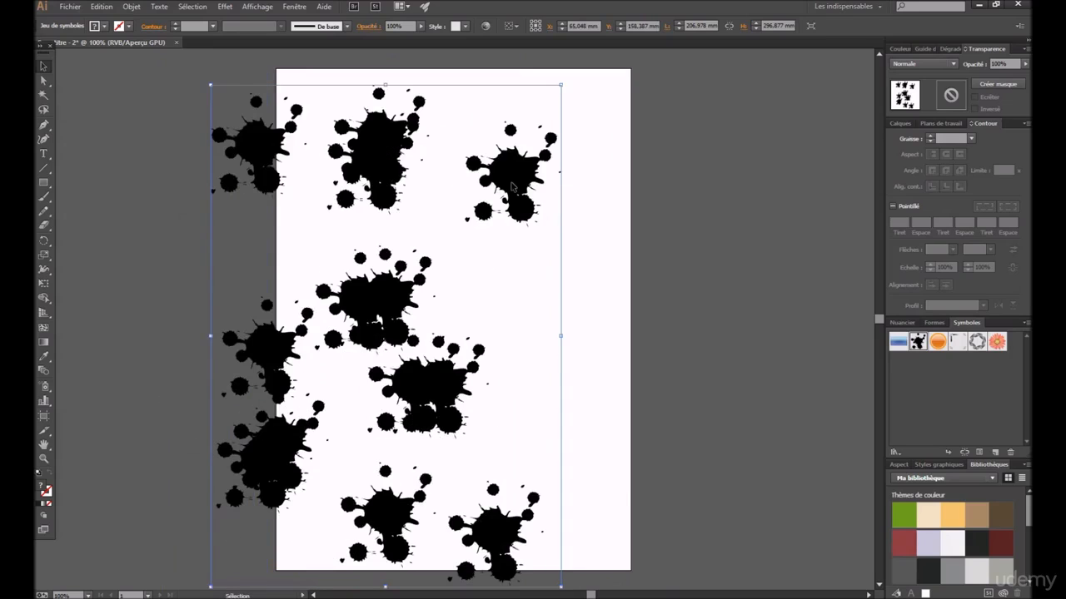
{"action": "key", "text": "Delete"}
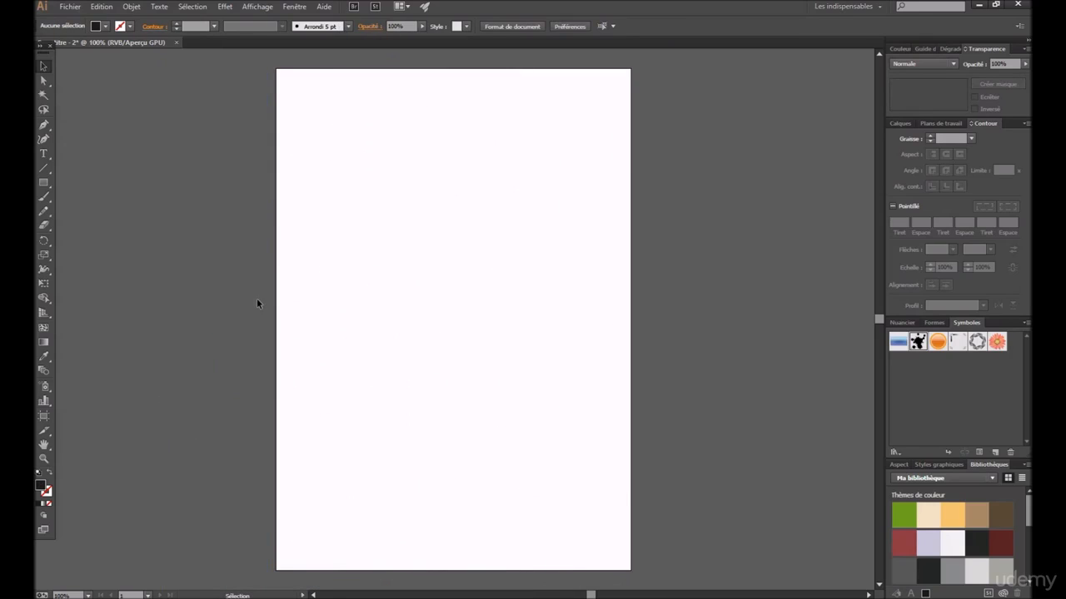
Add a small artboard in the page's upper-left corner and cut a slice about 115 × 114 mm with the Slice tool
{"action": "left_click", "coordinate": [44, 417]}
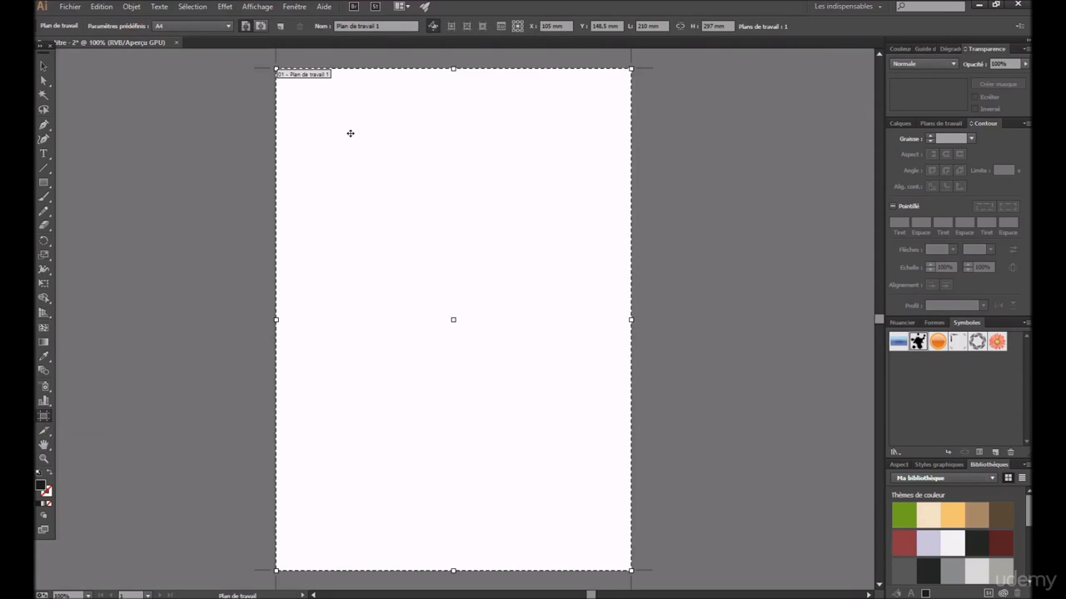
{"action": "left_click_drag", "start_coordinate": [277, 68], "coordinate": [375, 159]}
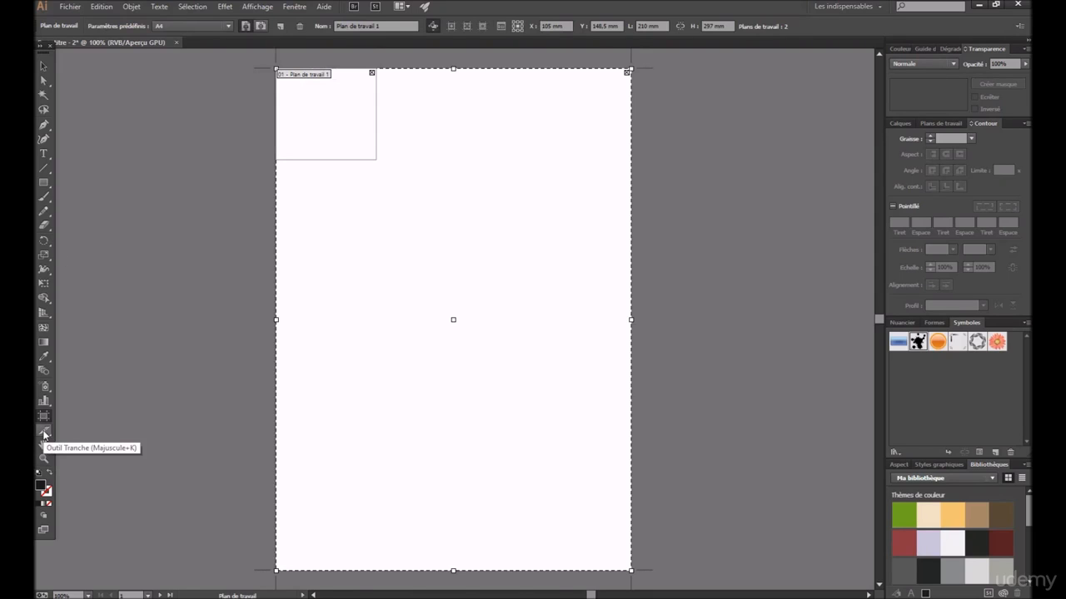
{"action": "left_click", "coordinate": [46, 433]}
{"action": "left_click_drag", "start_coordinate": [312, 152], "coordinate": [507, 343]}
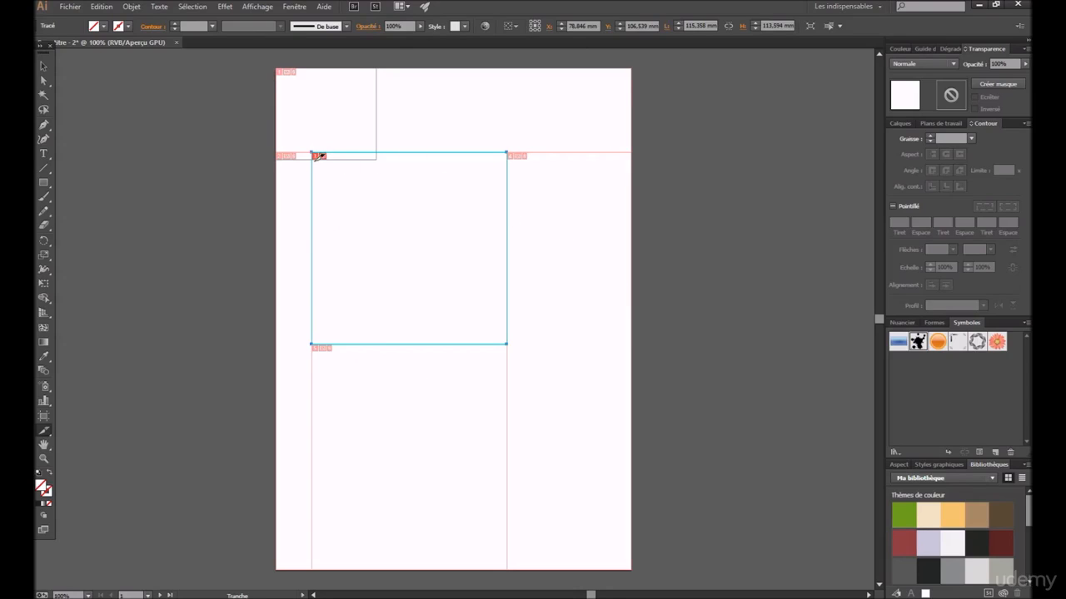
Pan the page with the Hand tool and magnify the sliced area to 600% with the Zoom tool
{"action": "left_click", "coordinate": [42, 447]}
{"action": "left_click_drag", "start_coordinate": [395, 302], "coordinate": [410, 250]}
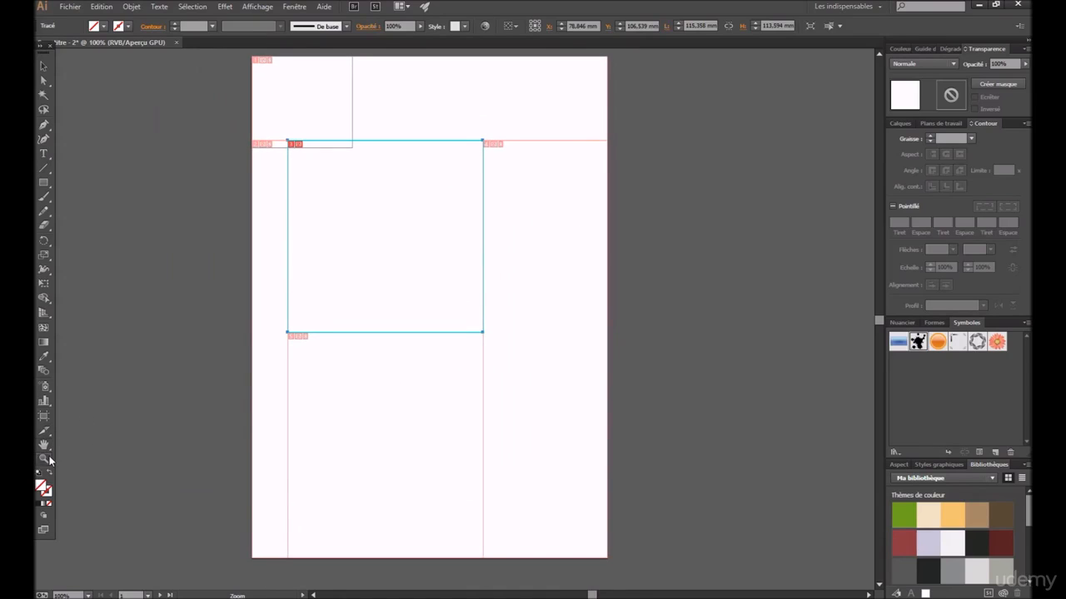
{"action": "left_click", "coordinate": [423, 287]}
{"action": "left_click", "coordinate": [405, 266]}
{"action": "left_click", "coordinate": [405, 266]}
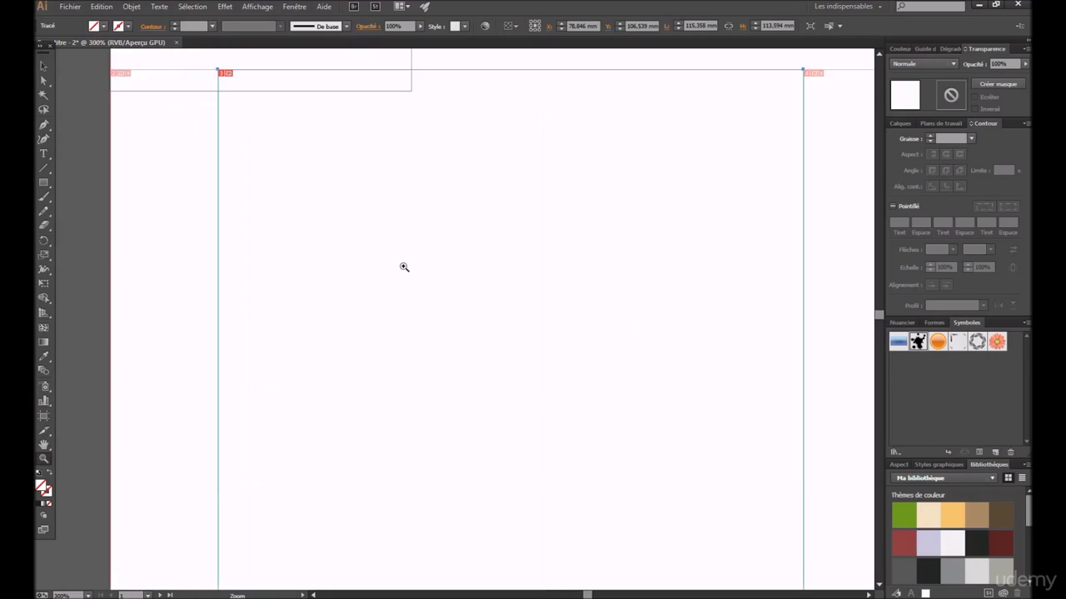
{"action": "left_click", "coordinate": [406, 267]}
{"action": "left_click", "coordinate": [416, 265]}
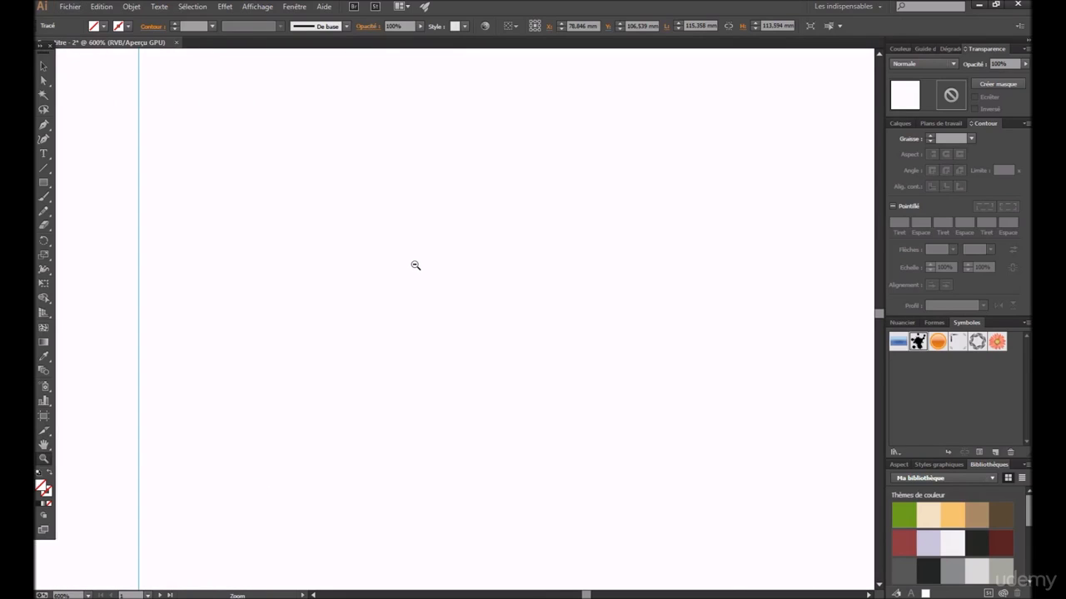
Zoom back out to 100% and recentre the sliced page in the view
{"action": "left_click", "coordinate": [415, 266], "text": "alt"}
{"action": "left_click", "coordinate": [415, 266], "text": "alt"}
{"action": "left_click", "coordinate": [415, 265], "text": "alt"}
{"action": "left_click", "coordinate": [421, 266], "text": "alt"}
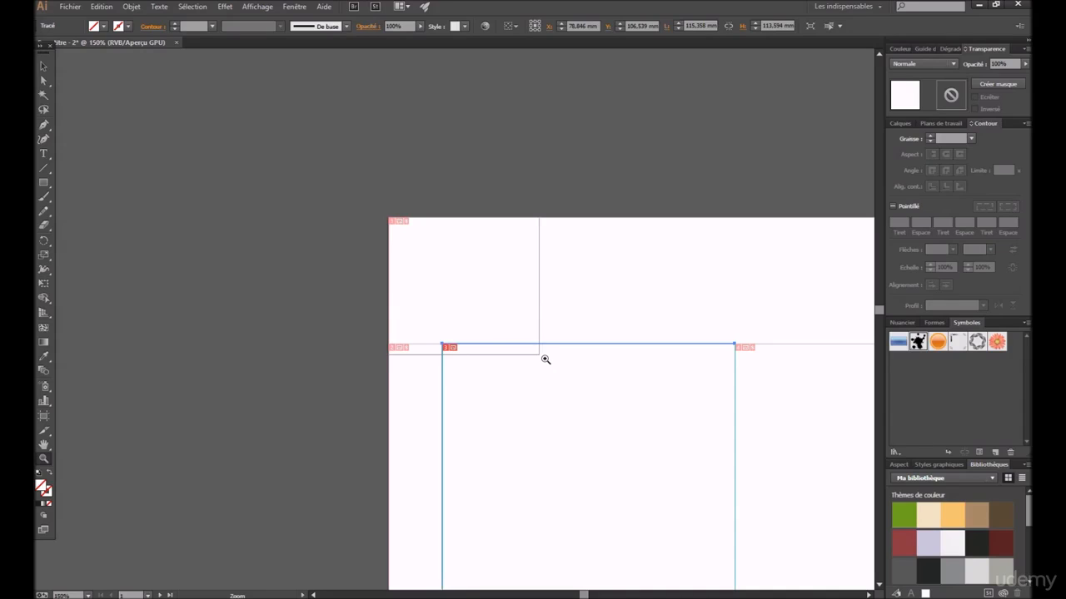
{"action": "left_click_drag", "start_coordinate": [668, 444], "coordinate": [464, 186]}
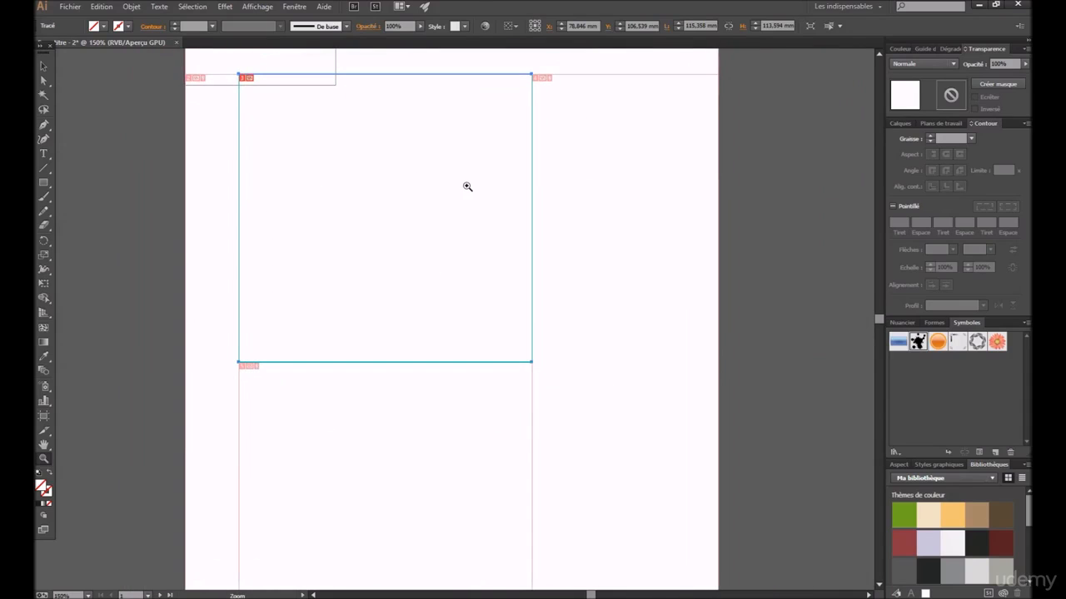
{"action": "left_click", "coordinate": [473, 226], "text": "alt"}
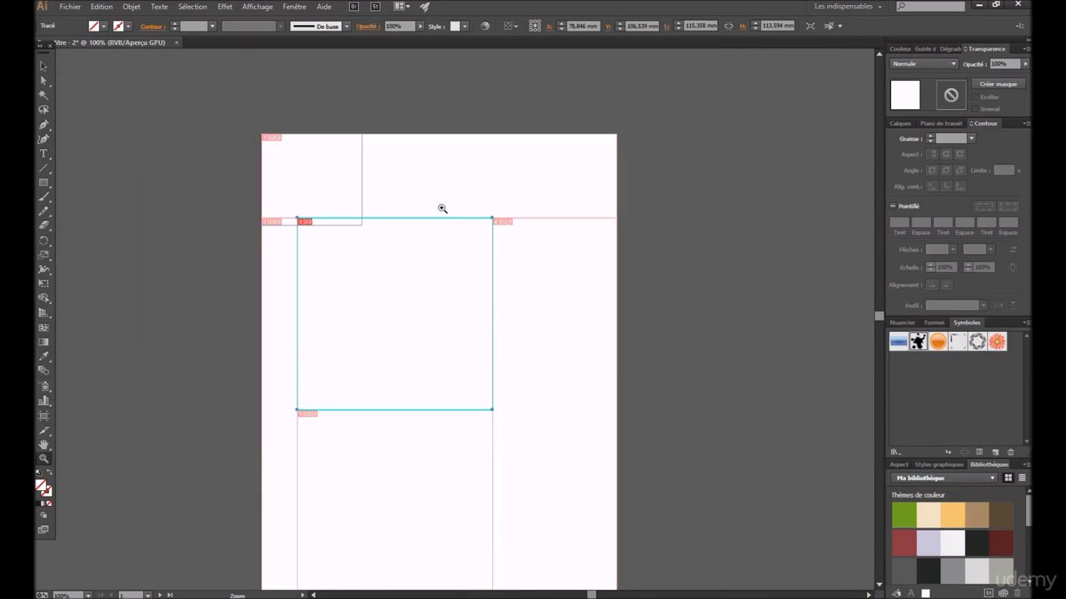
{"action": "left_click_drag", "start_coordinate": [425, 298], "coordinate": [421, 190]}
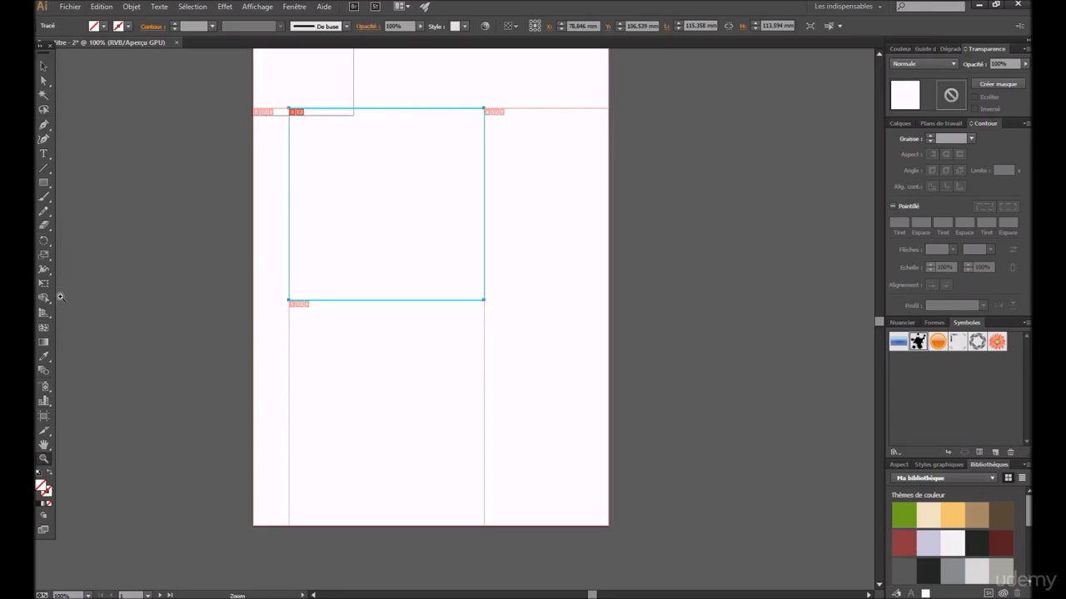
Create a new A4 RGB document in millimetres and close the previous document without saving it
{"action": "left_click", "coordinate": [65, 11]}
{"action": "left_click", "coordinate": [79, 16]}
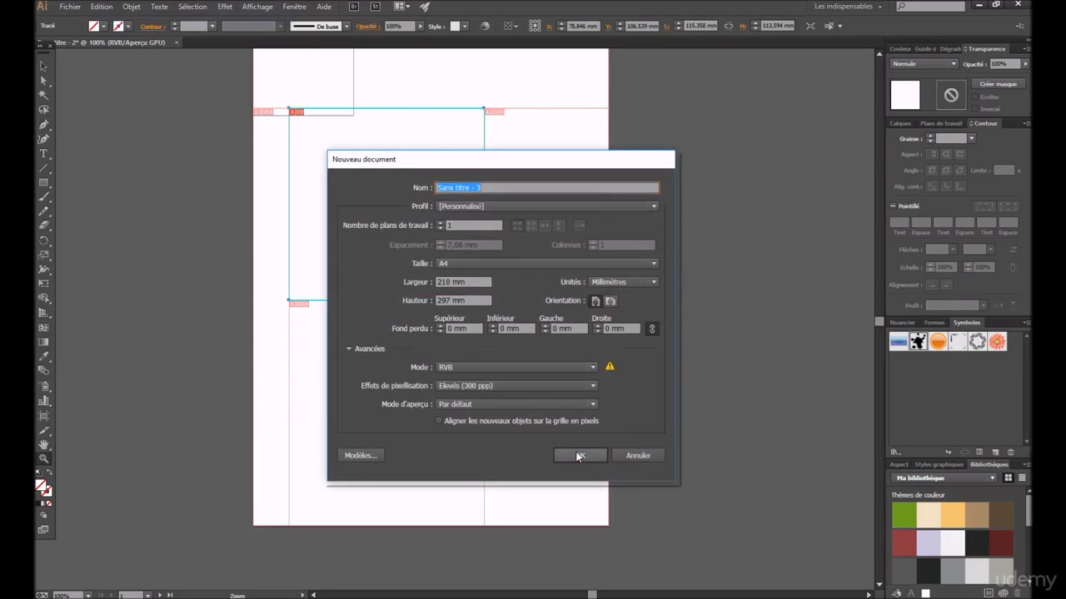
{"action": "left_click", "coordinate": [580, 456]}
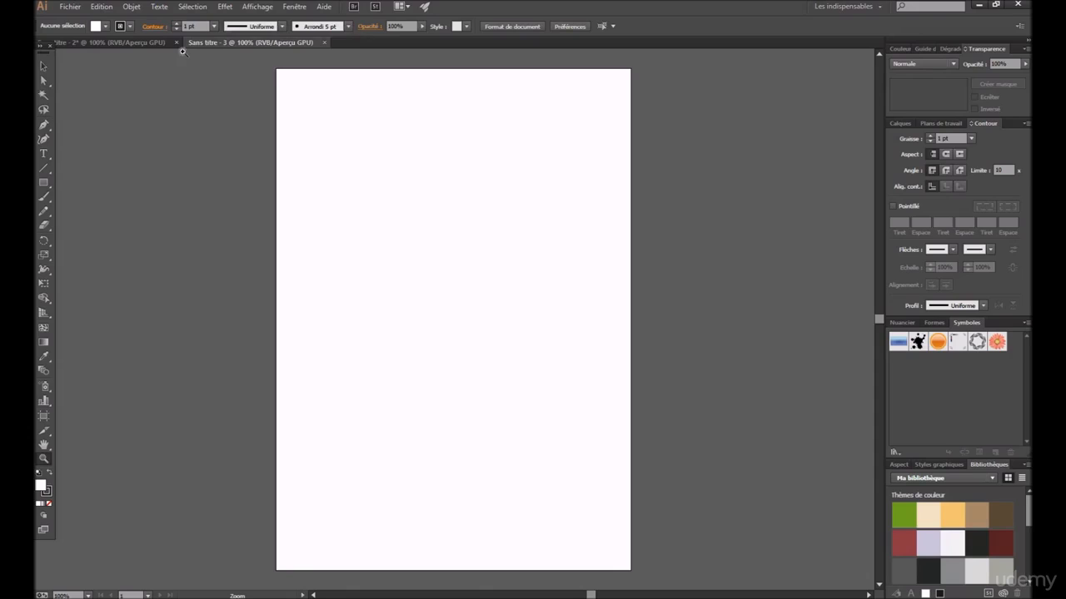
{"action": "left_click", "coordinate": [101, 42]}
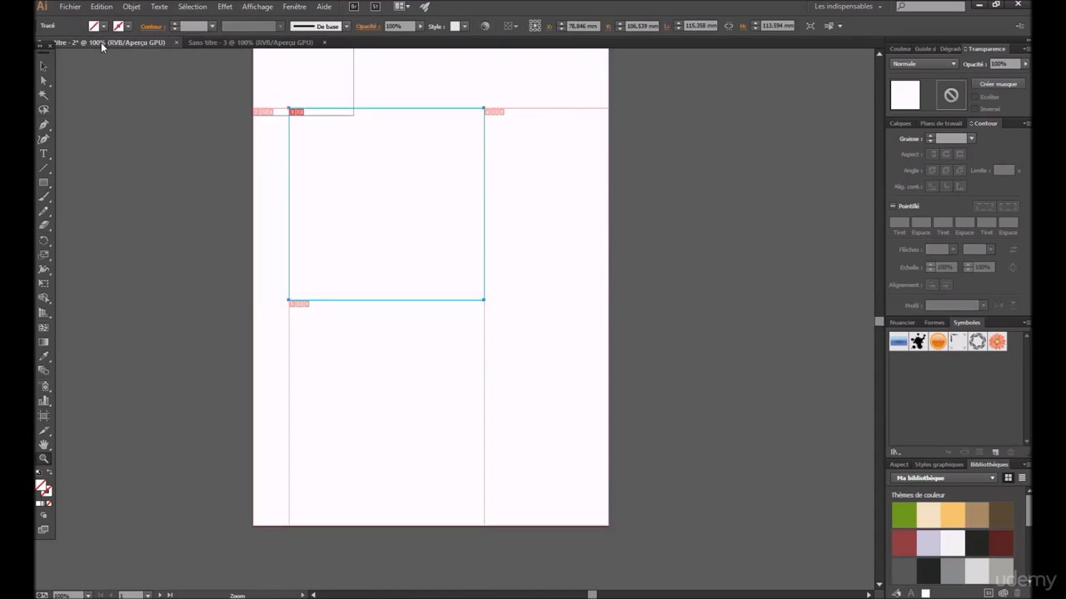
{"action": "left_click", "coordinate": [176, 42]}
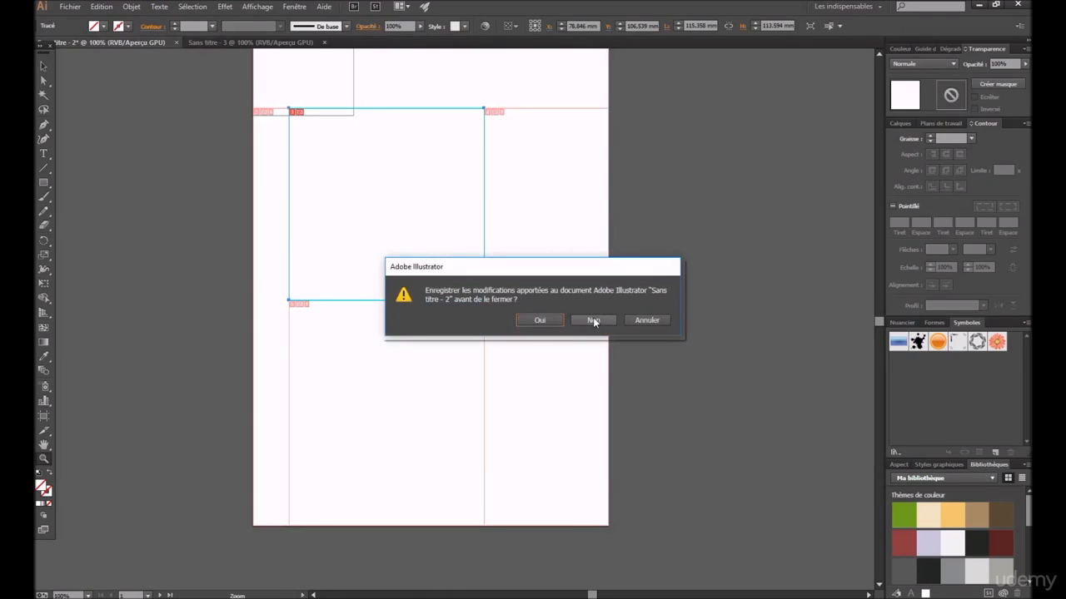
{"action": "left_click", "coordinate": [591, 320]}
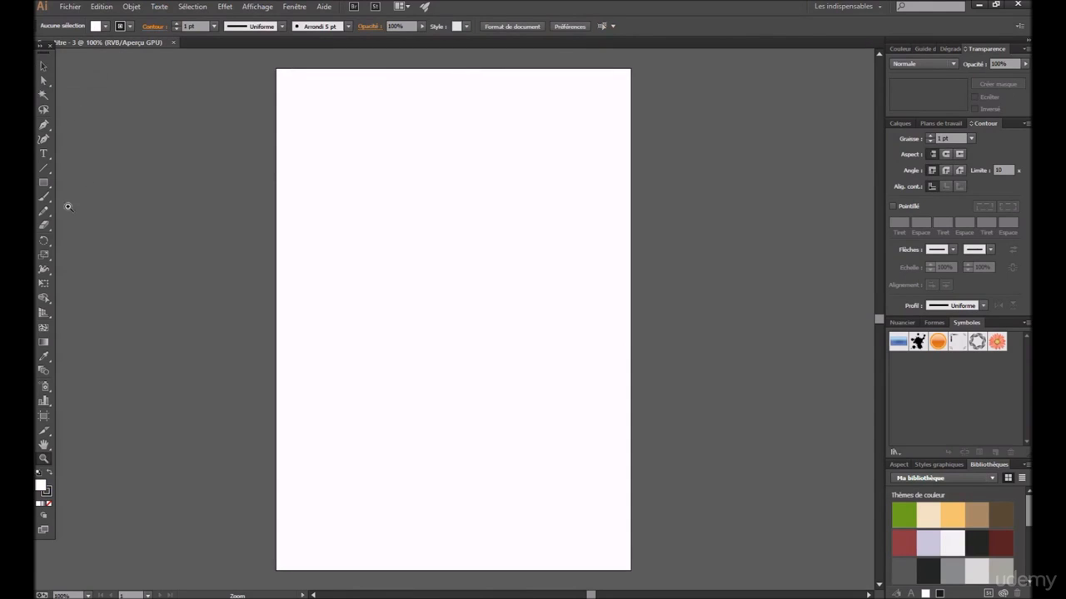
Start a Pen tool outline in the page's upper part with one curved segment followed by straight segments around its upper lobe
{"action": "left_click", "coordinate": [46, 124]}
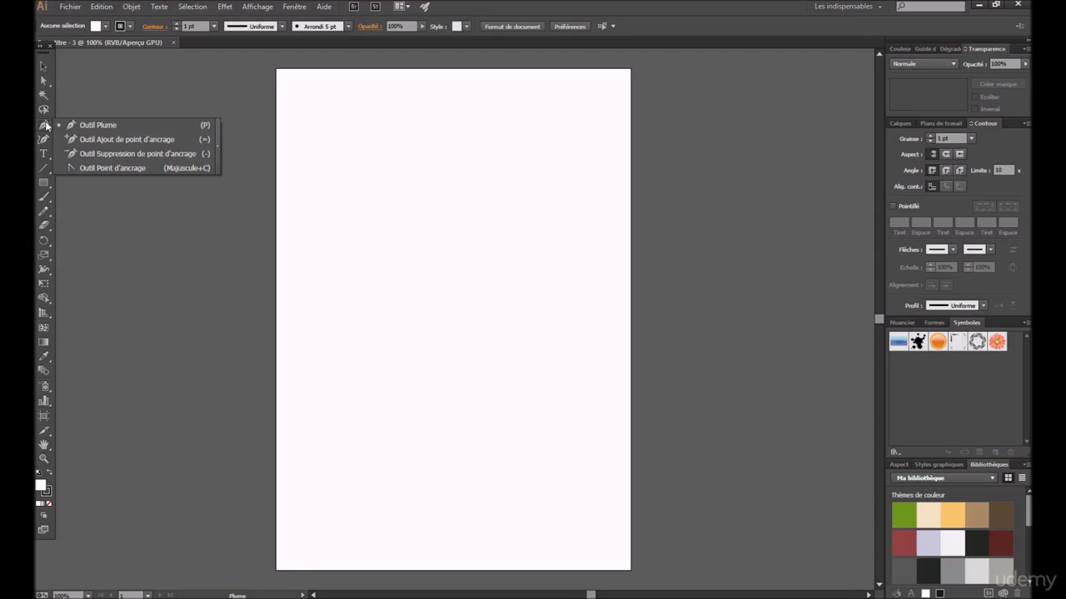
{"action": "left_click", "coordinate": [119, 124]}
{"action": "left_click_drag", "start_coordinate": [356, 137], "coordinate": [371, 91]}
{"action": "left_click", "coordinate": [407, 91]}
{"action": "left_click", "coordinate": [456, 97]}
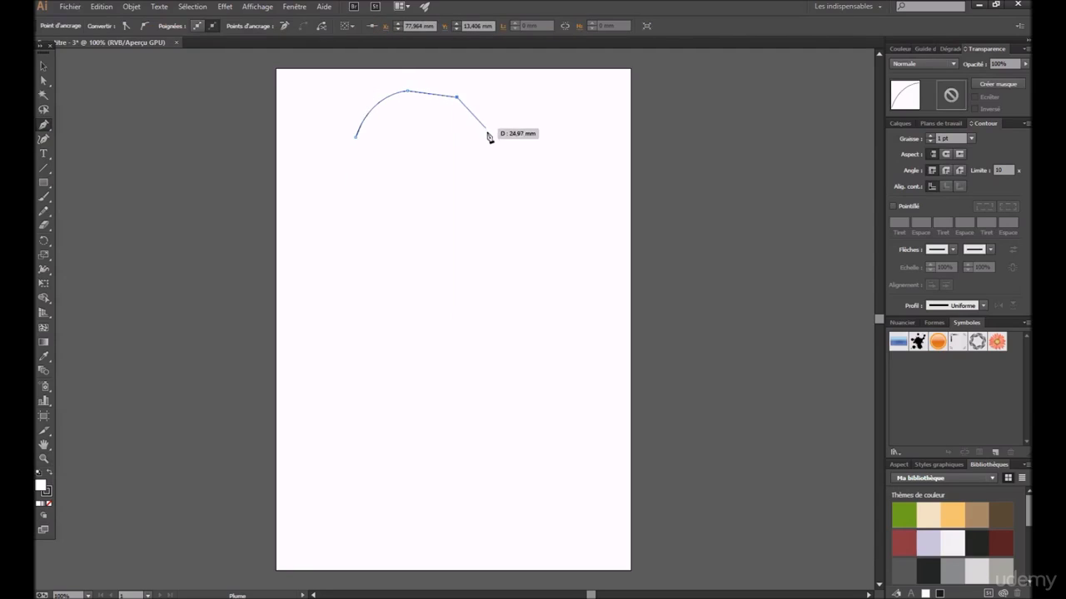
{"action": "left_click", "coordinate": [487, 144]}
{"action": "left_click", "coordinate": [454, 183]}
{"action": "left_click", "coordinate": [376, 183]}
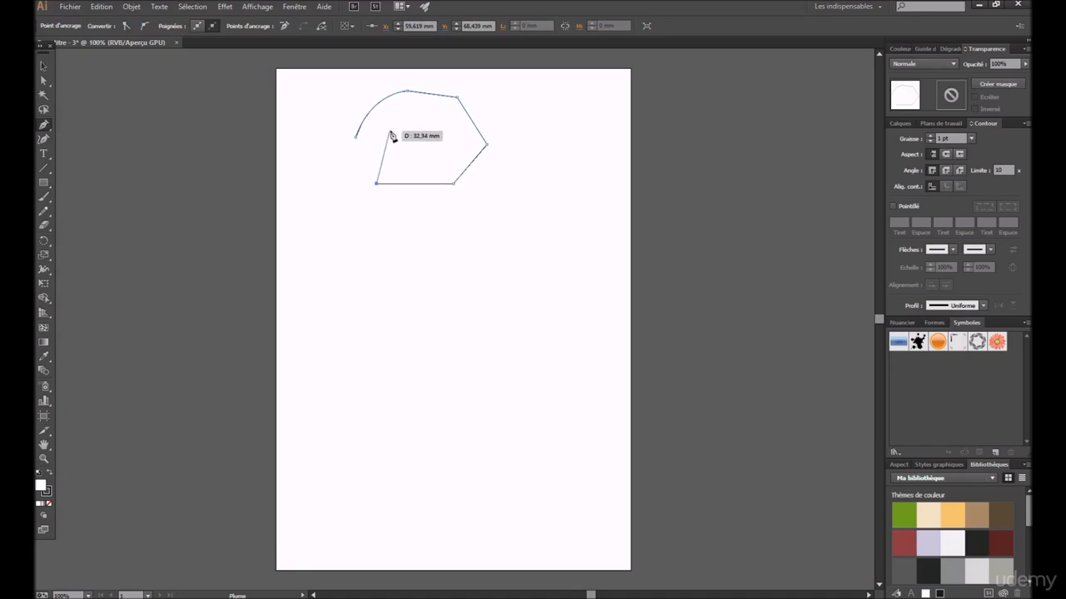
{"action": "left_click", "coordinate": [349, 183]}
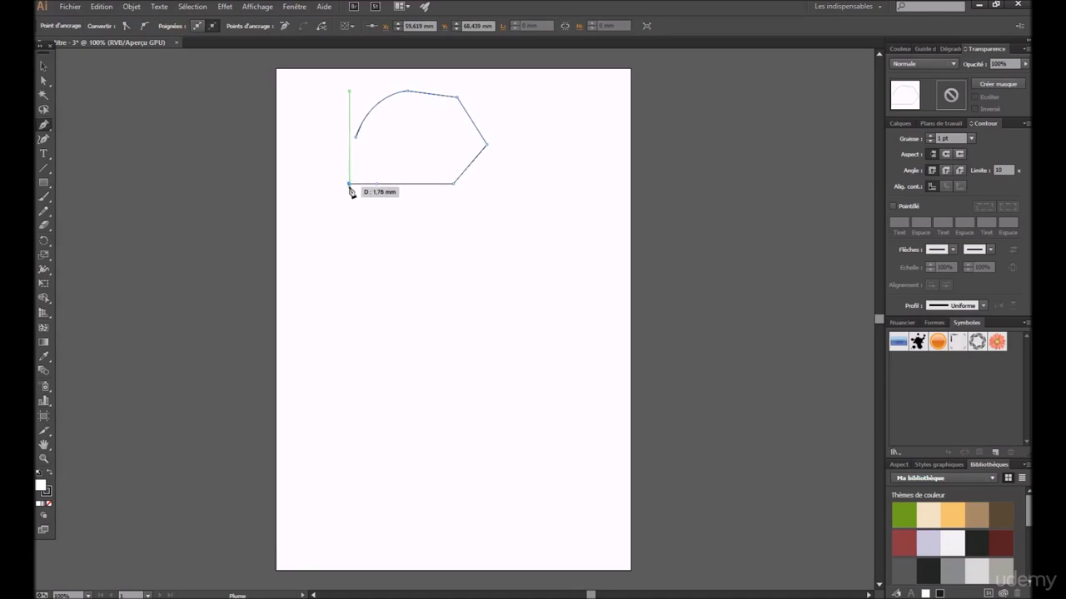
Continue the outline with straight segments into an e-like shape about 108 × 105 mm, close it at its starting point and deselect it
{"action": "left_click", "coordinate": [368, 247]}
{"action": "left_click", "coordinate": [446, 232]}
{"action": "left_click", "coordinate": [432, 262]}
{"action": "left_click", "coordinate": [343, 267]}
{"action": "left_click", "coordinate": [304, 174]}
{"action": "left_click", "coordinate": [327, 119]}
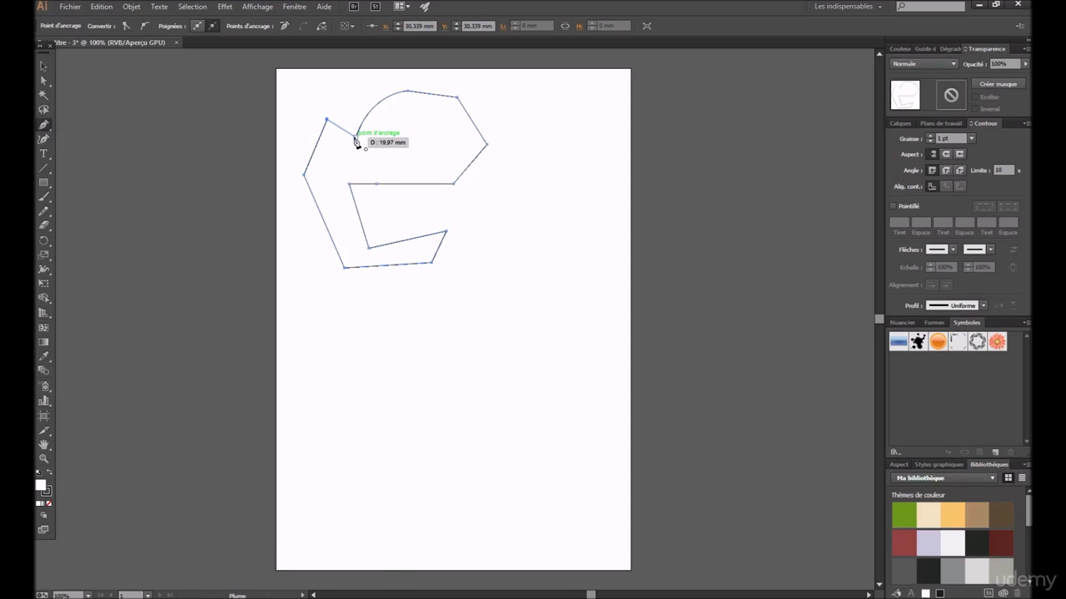
{"action": "left_click", "coordinate": [356, 140]}
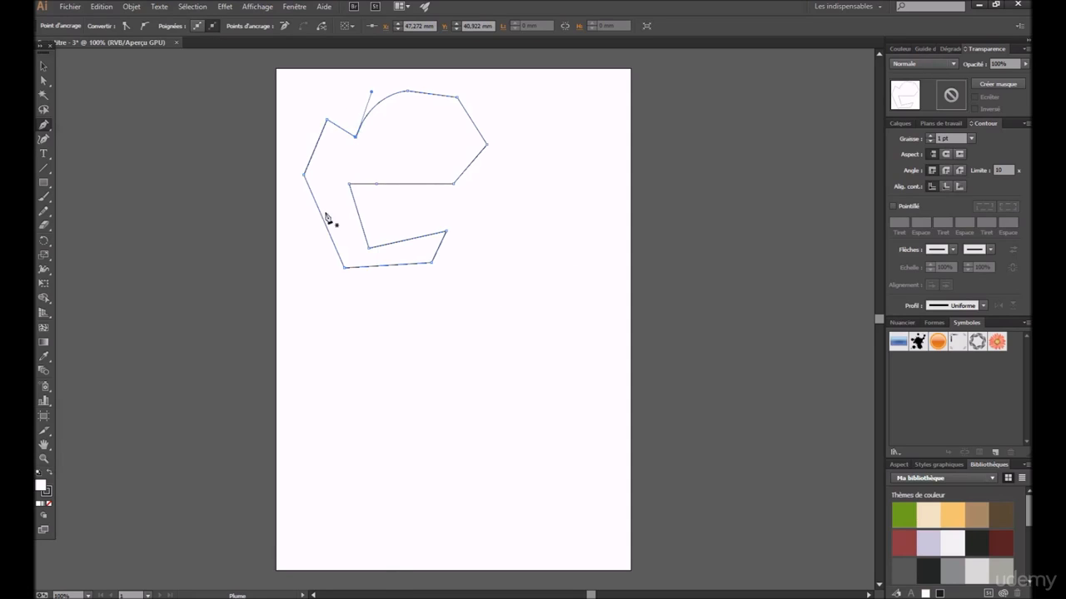
{"action": "key", "text": "v"}
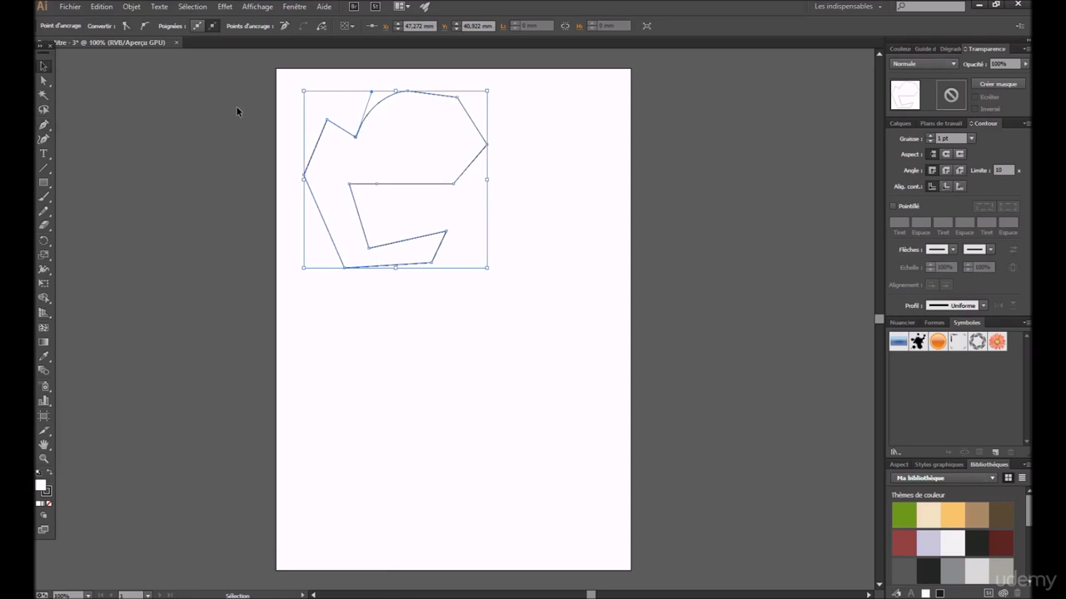
{"action": "left_click", "coordinate": [236, 107]}
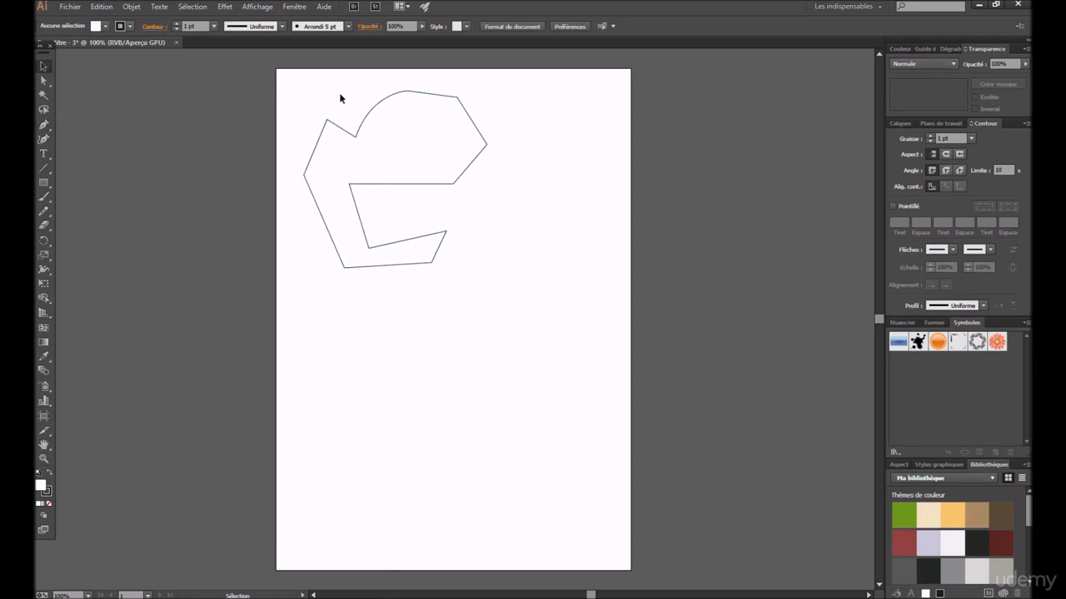
Move the closed shape to about X 94 mm, Y 82 mm and select it with the Magic Wand tool
{"action": "left_click", "coordinate": [368, 138]}
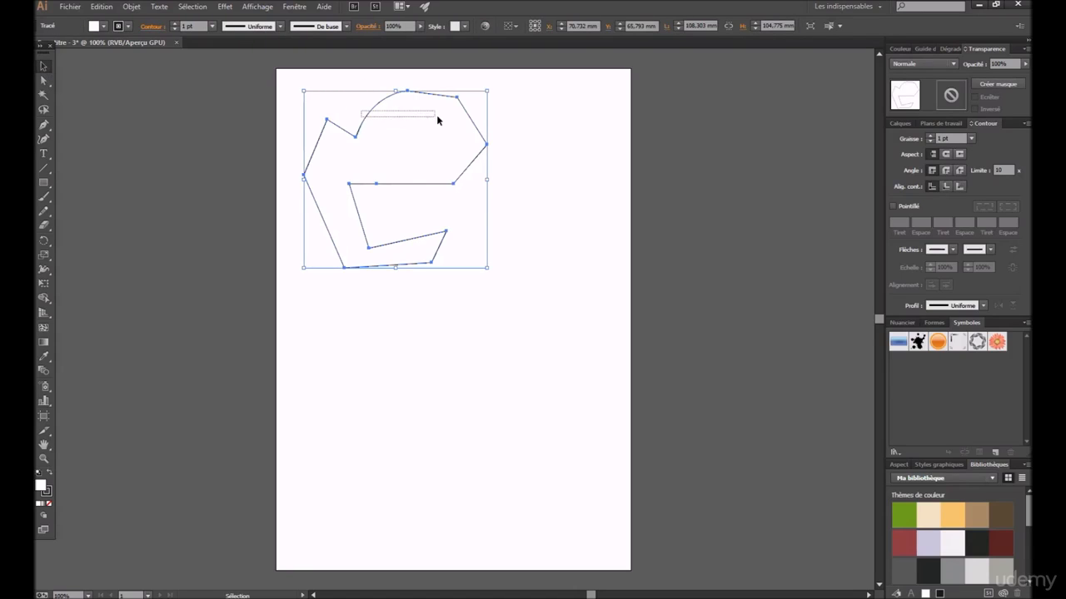
{"action": "left_click_drag", "start_coordinate": [362, 133], "coordinate": [427, 156]}
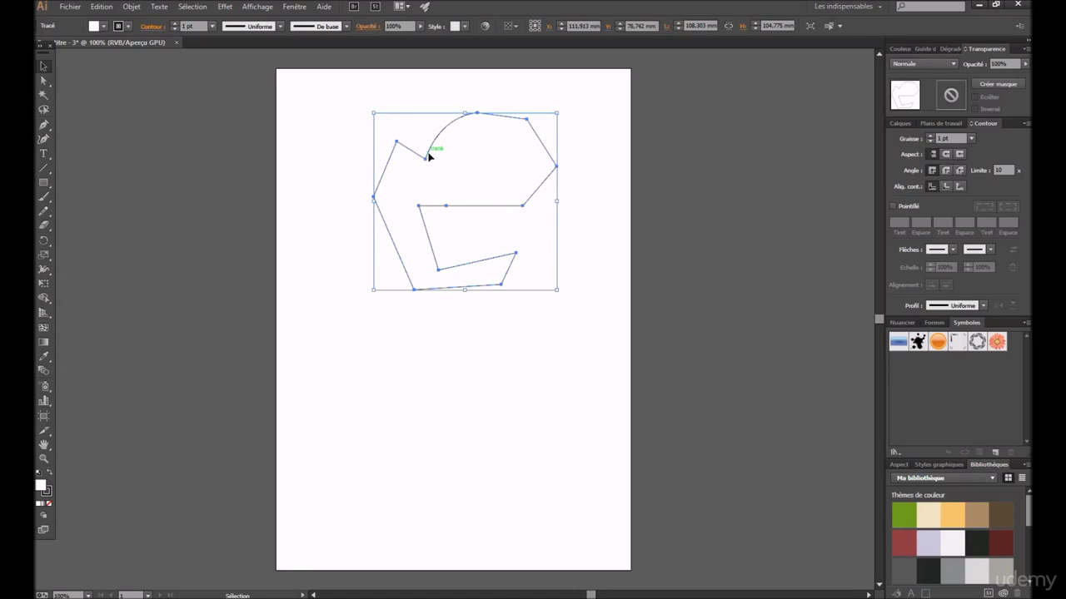
{"action": "left_click_drag", "start_coordinate": [428, 156], "coordinate": [411, 138]}
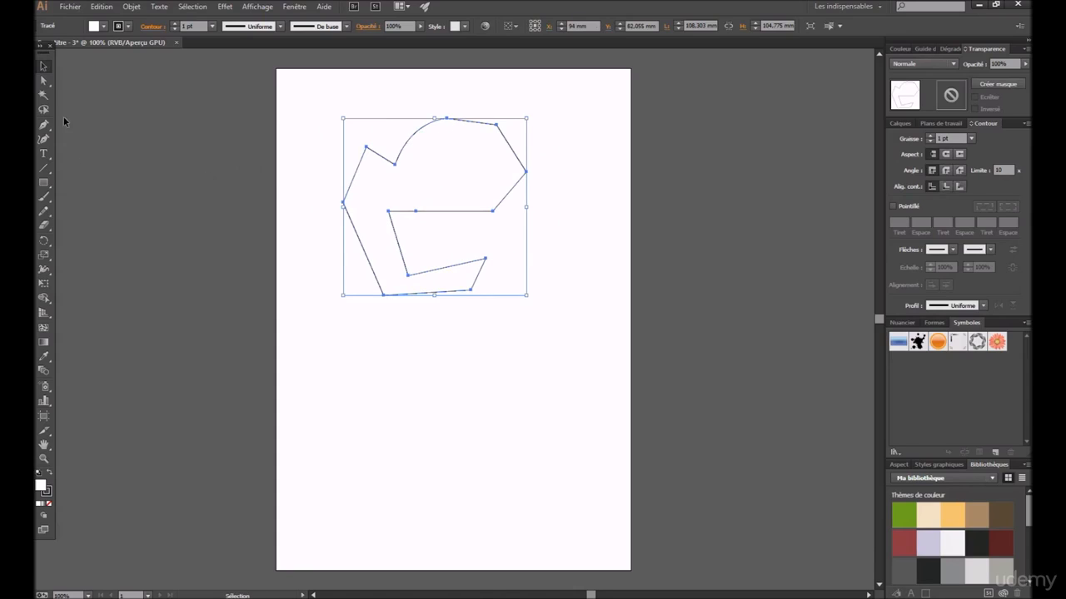
{"action": "left_click", "coordinate": [183, 99]}
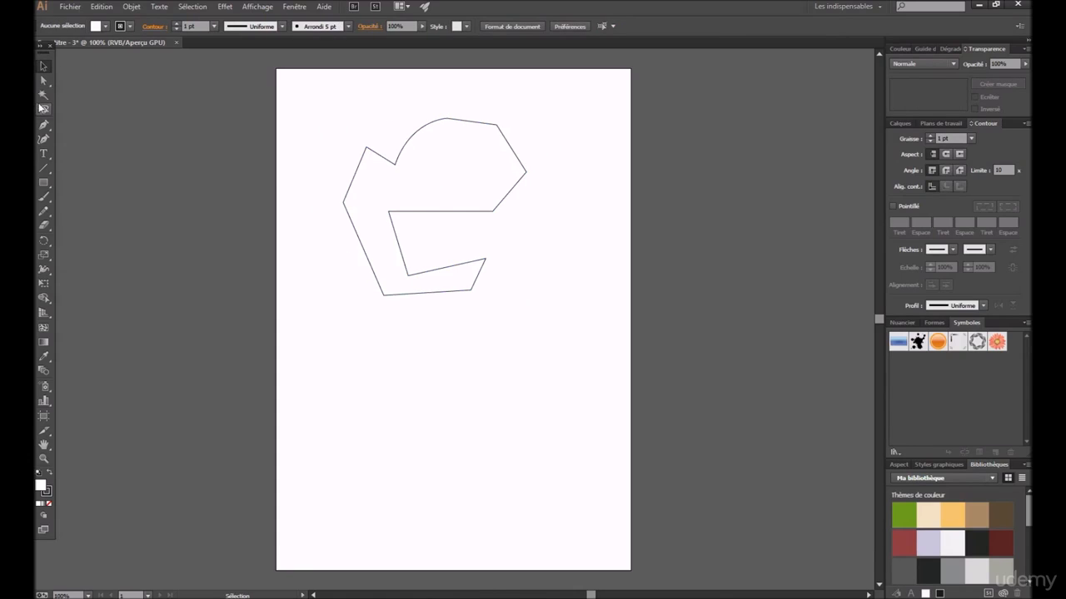
{"action": "left_click", "coordinate": [49, 97]}
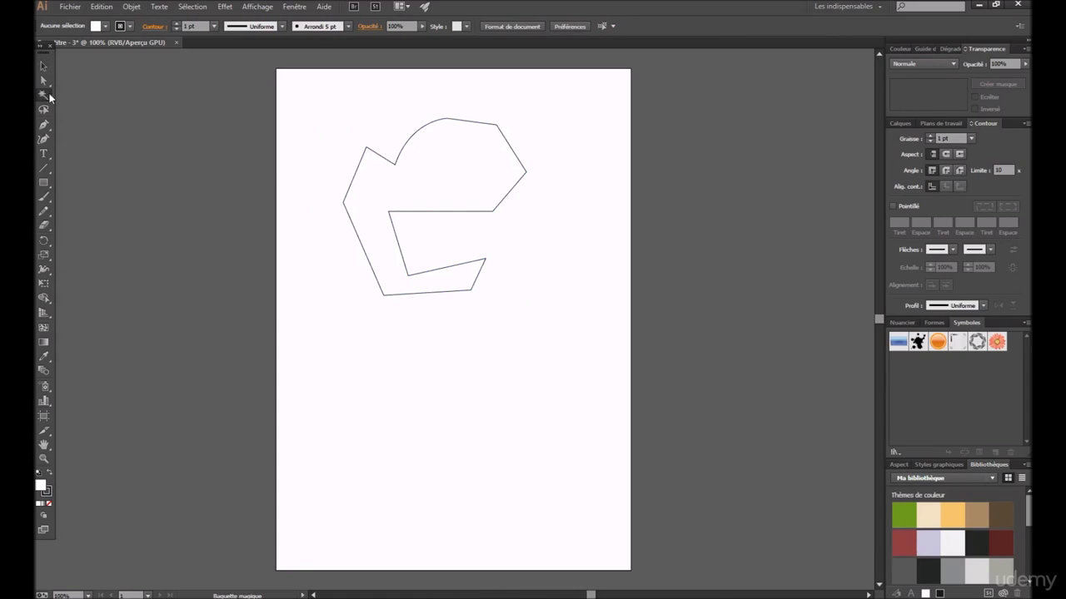
{"action": "left_click", "coordinate": [430, 194]}
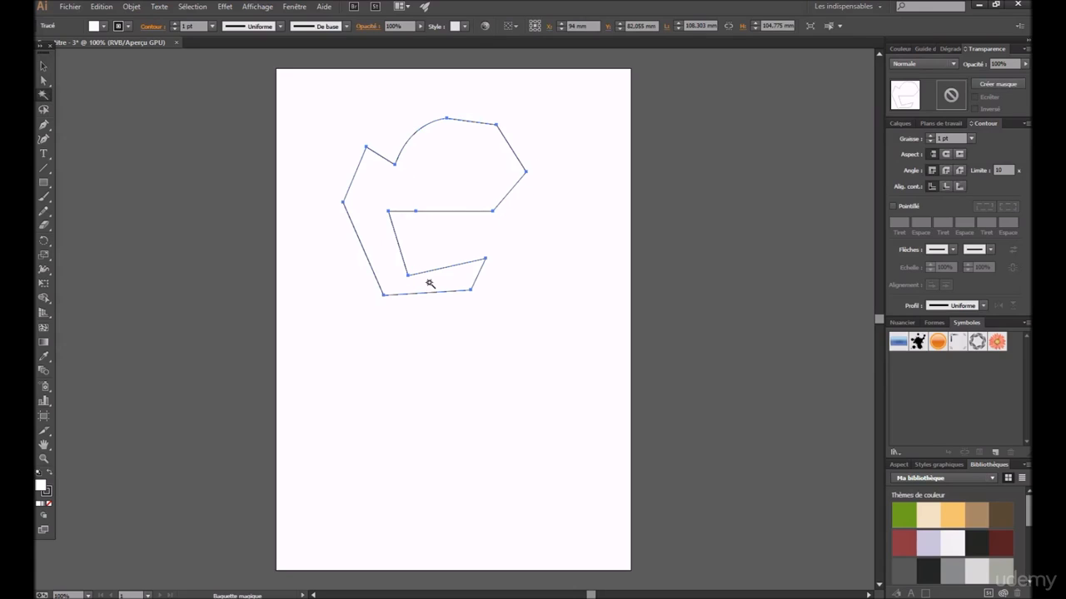
{"action": "left_click", "coordinate": [47, 185]}
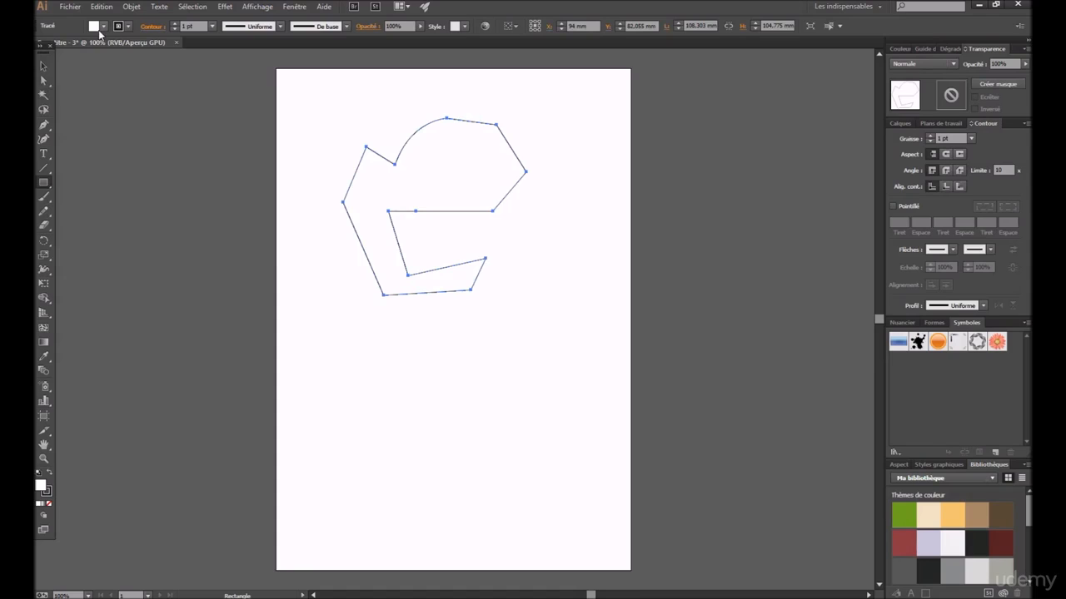
{"action": "left_click_drag", "start_coordinate": [422, 182], "coordinate": [432, 210]}
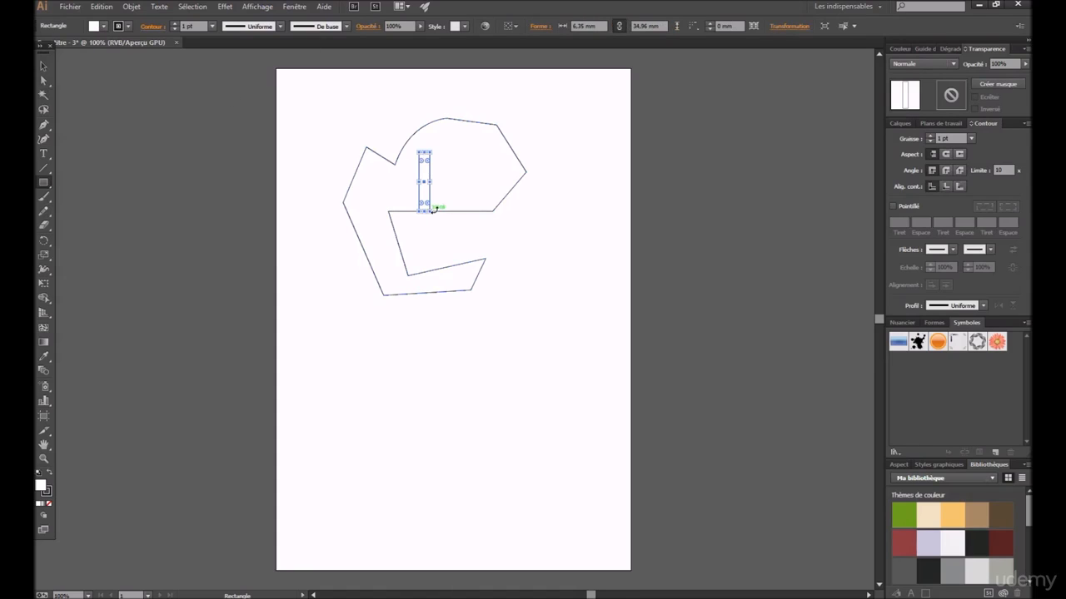
{"action": "key", "text": "ctrl+z"}
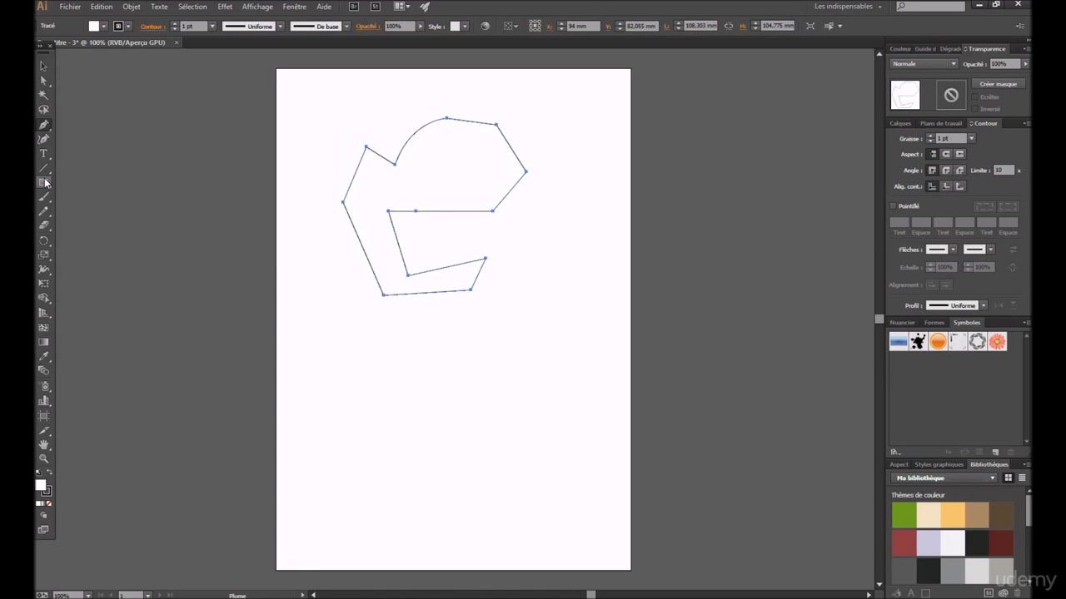
Draw a rectangle about 90 × 57.5 mm below the closed shape and move it up to overlap the shape's lower part
{"action": "left_click_drag", "start_coordinate": [331, 319], "coordinate": [484, 416]}
{"action": "key", "text": "v"}
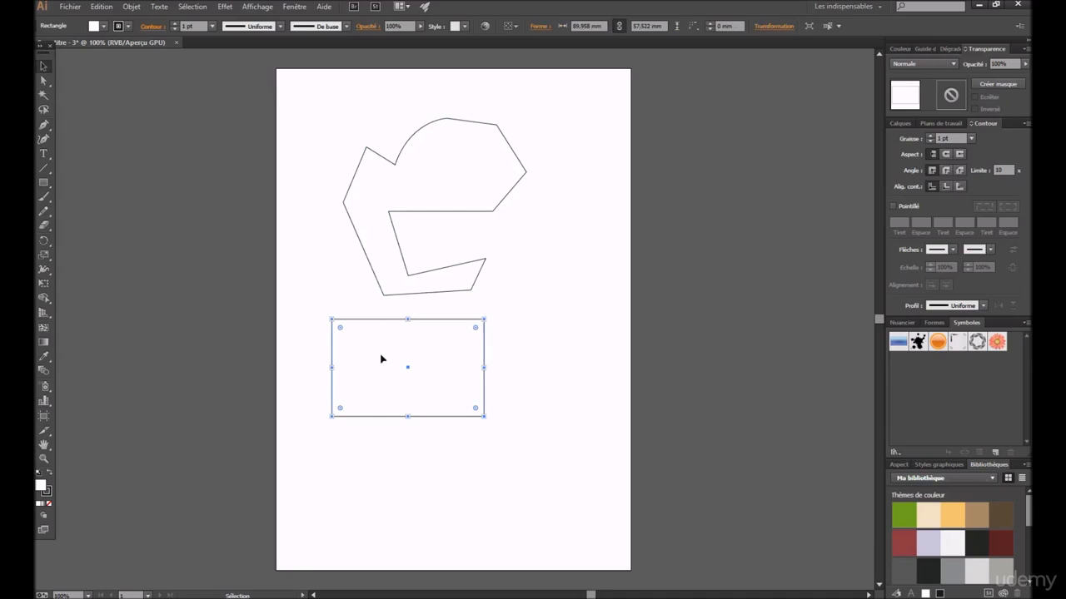
{"action": "left_click_drag", "start_coordinate": [374, 323], "coordinate": [435, 242]}
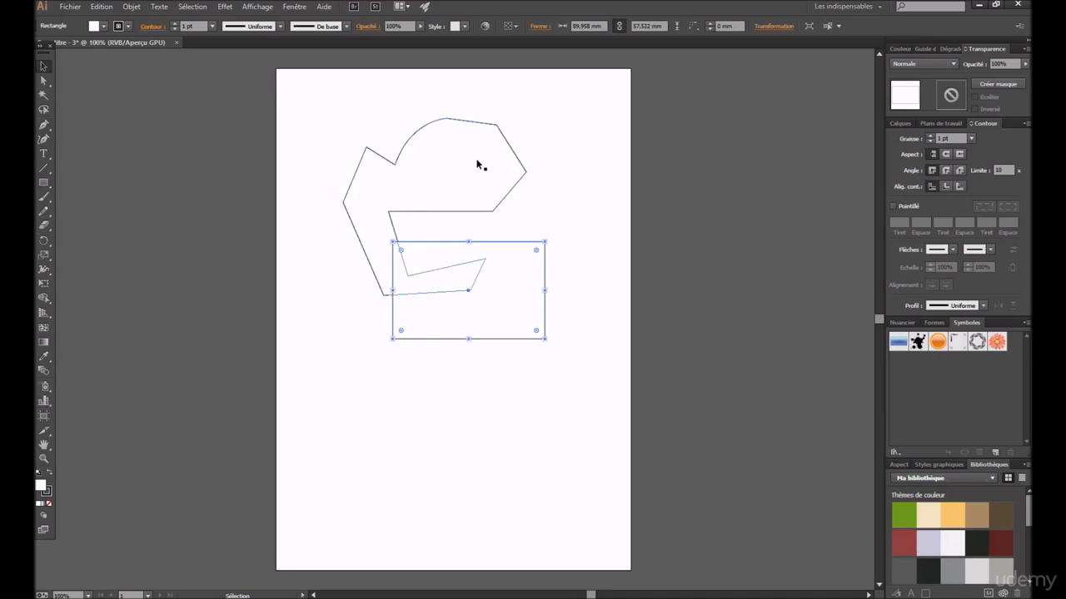